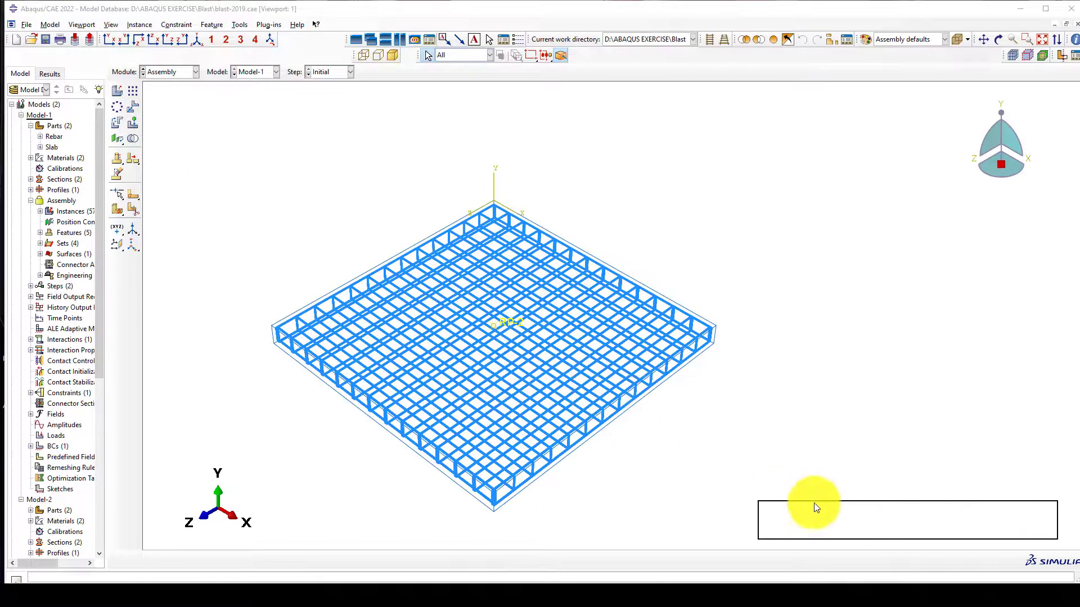
pyautogui.scroll(3, 486, 327)
pyautogui.scroll(-1, 549, 247)
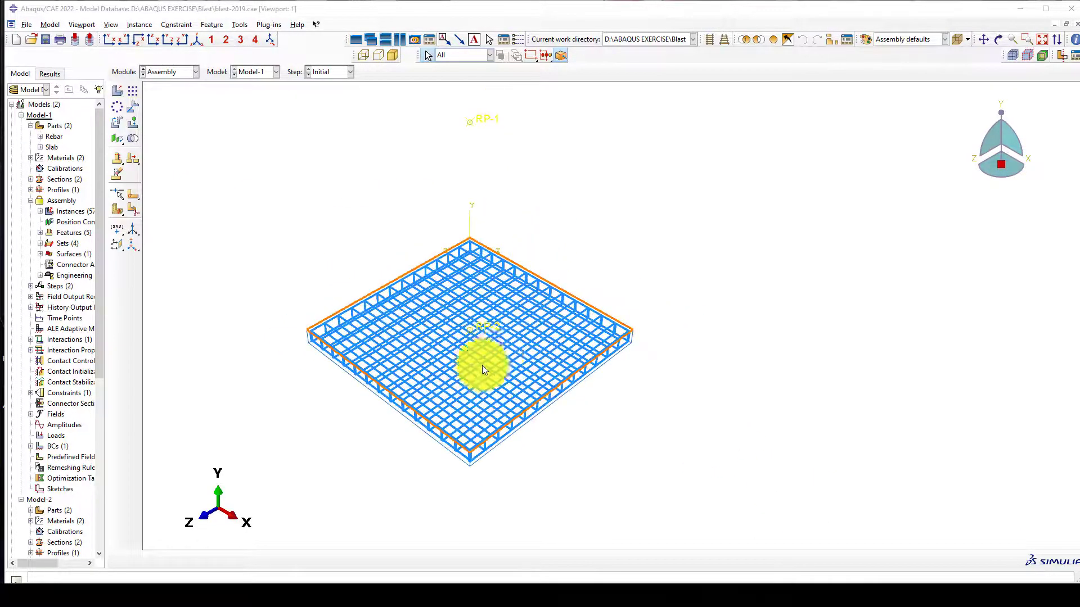
pyautogui.scroll(-2, 497, 355)
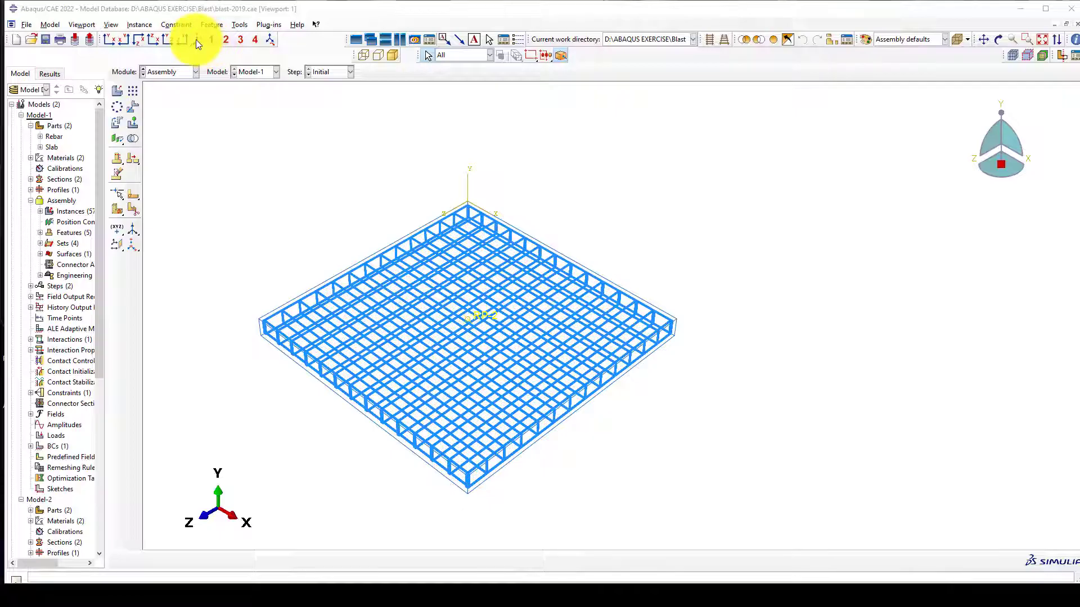
# Step: In the Part module, measure the distance between the two upper corners of the Rebar part
pyautogui.click(185, 71)
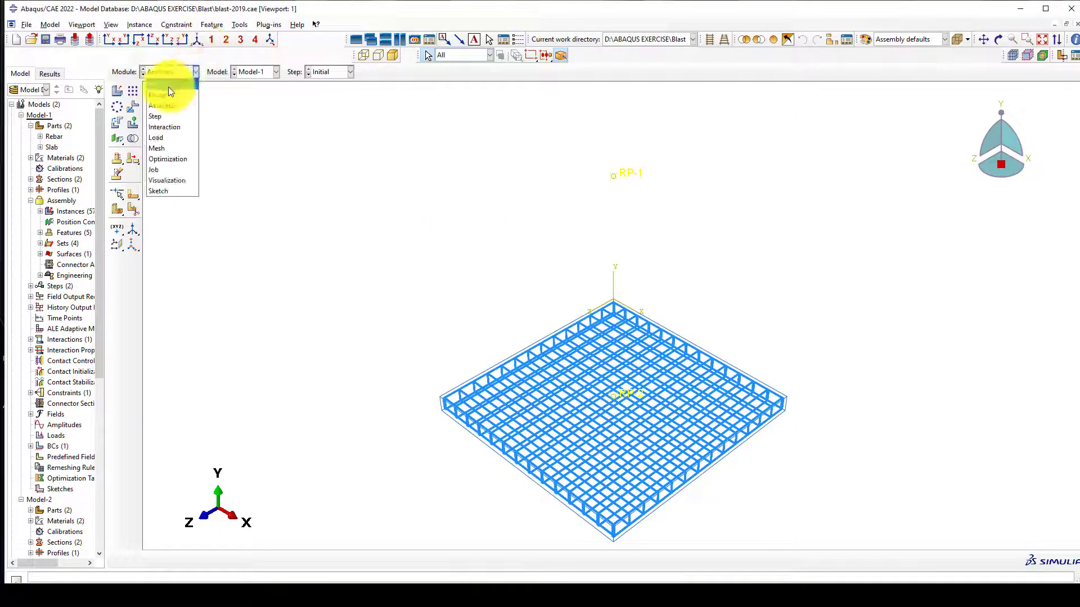
pyautogui.click(168, 86)
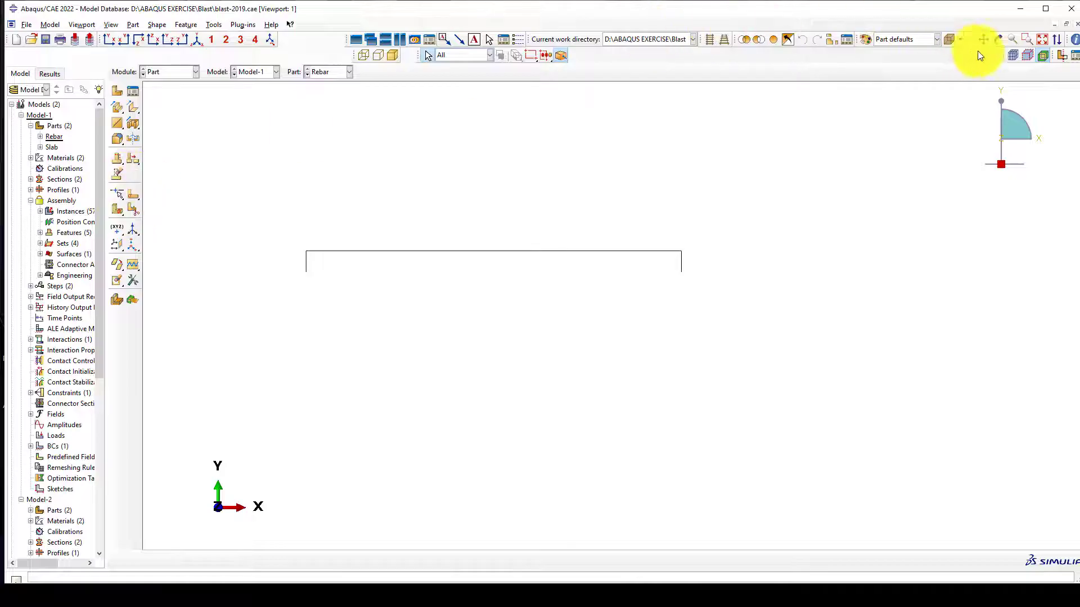
pyautogui.click(1075, 39)
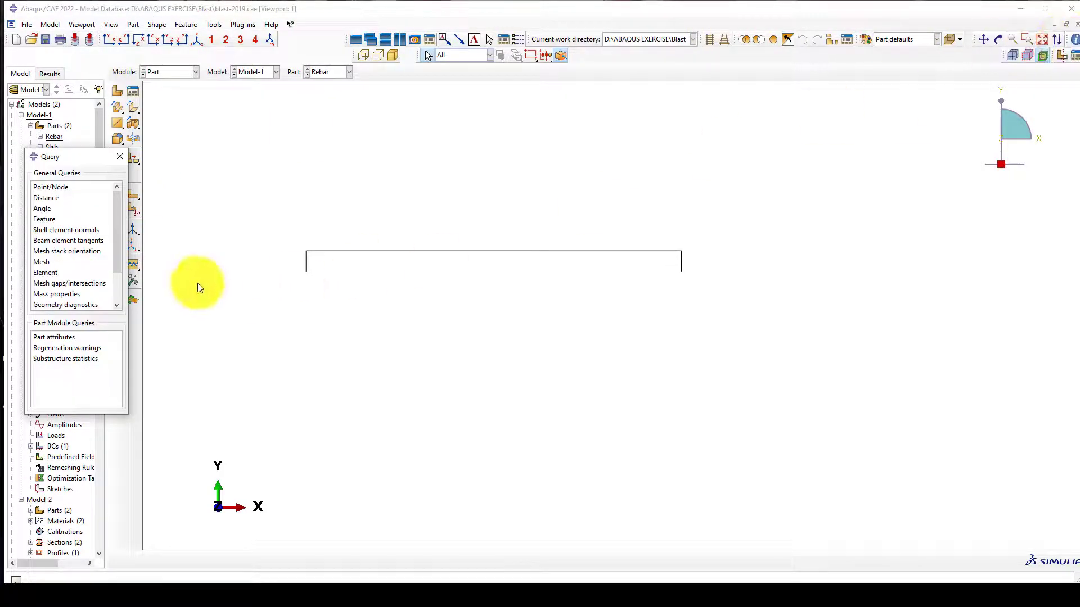
pyautogui.click(53, 199)
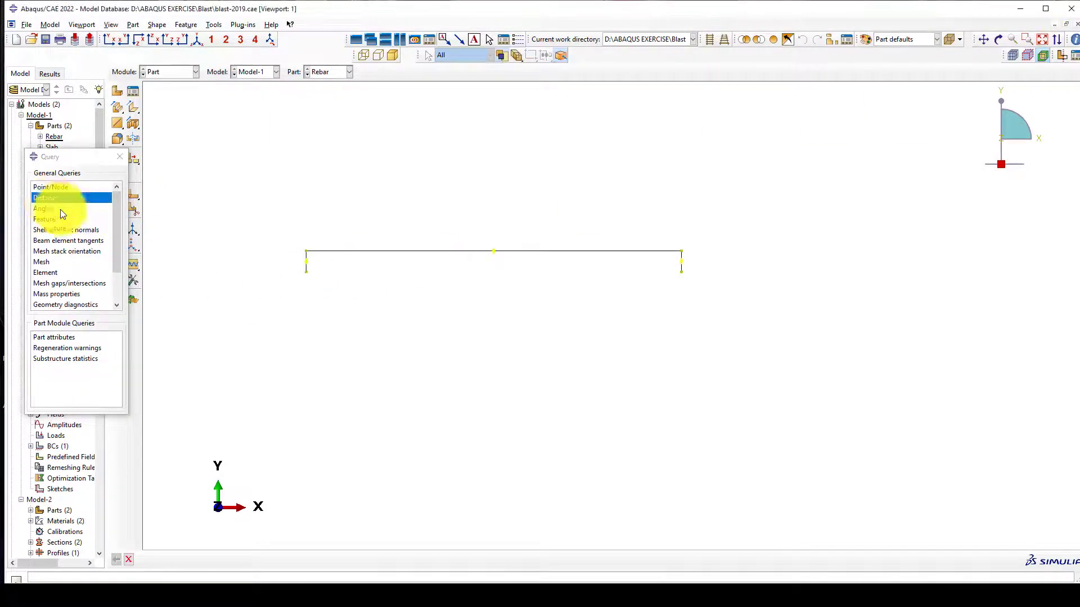
pyautogui.click(306, 251)
pyautogui.click(682, 251)
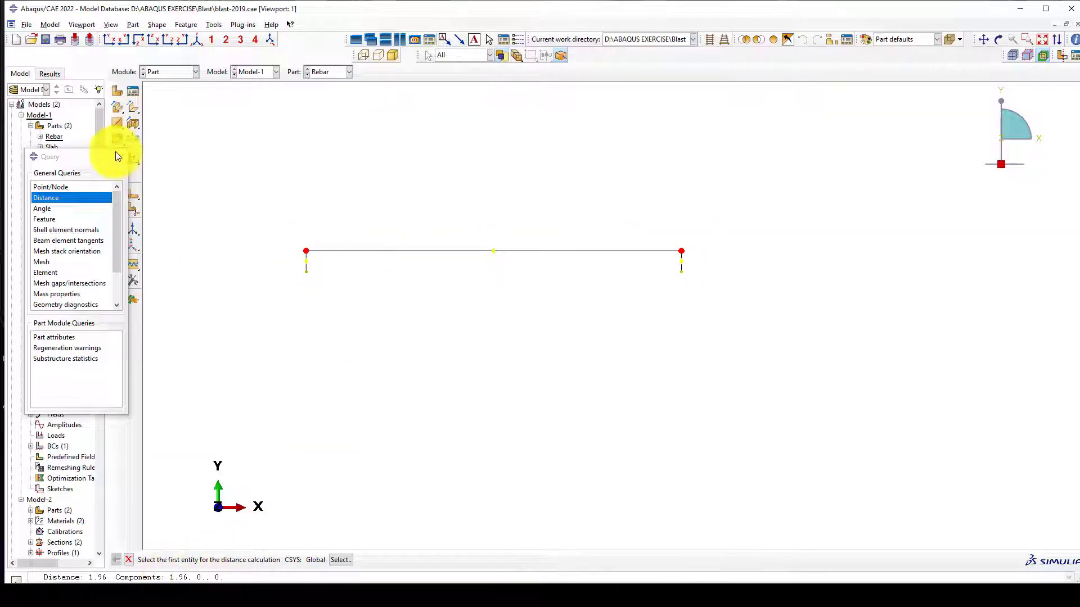
# Step: Display the Slab part and measure its thickness along the vertical edge at the front corner
pyautogui.click(177, 72)
pyautogui.click(336, 73)
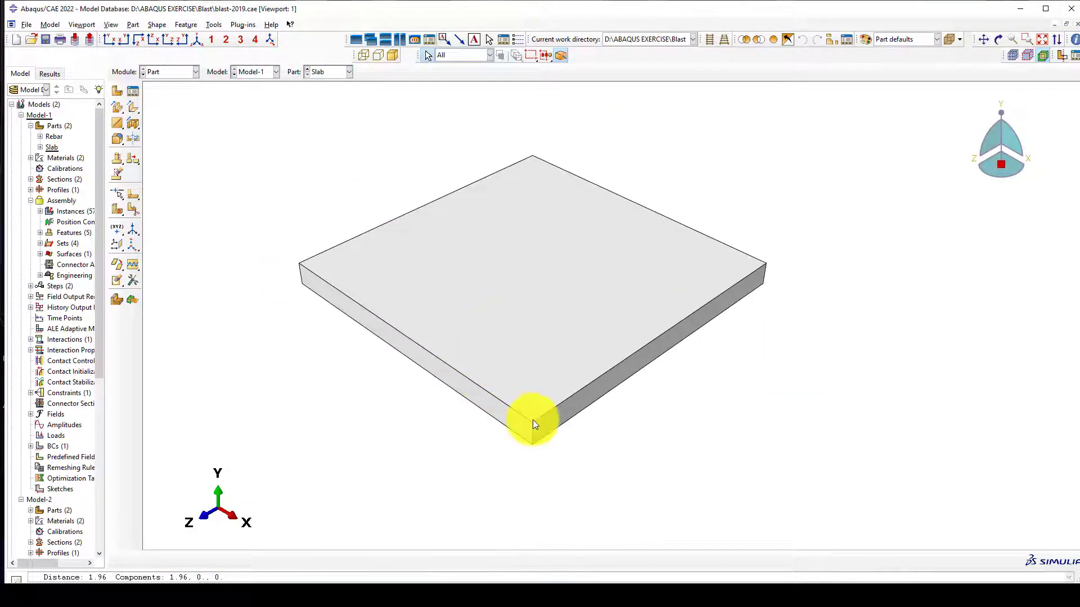
pyautogui.click(1052, 41)
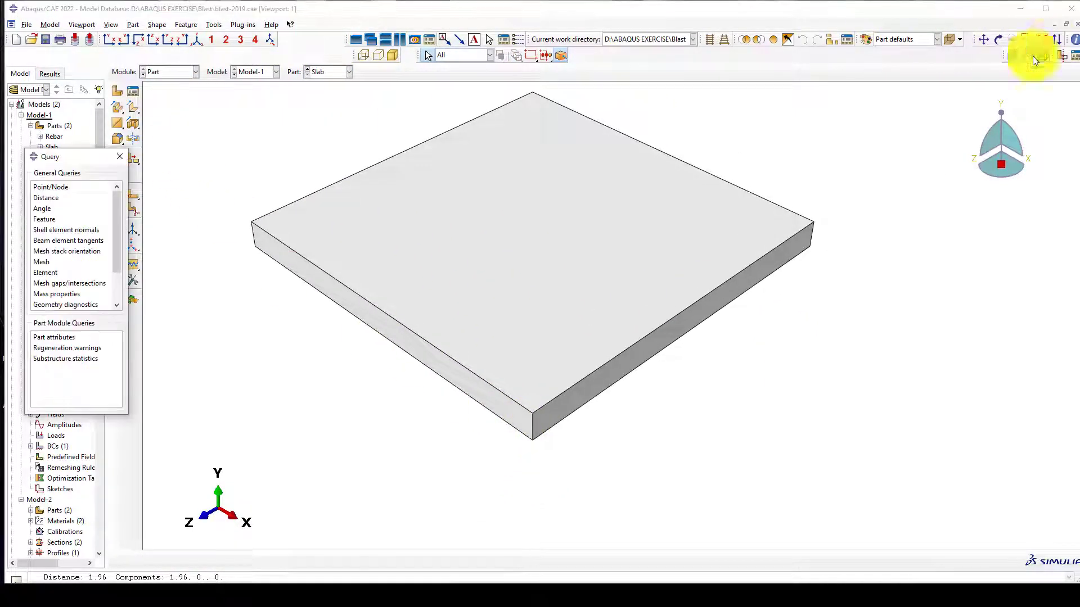
pyautogui.click(532, 439)
pyautogui.click(532, 414)
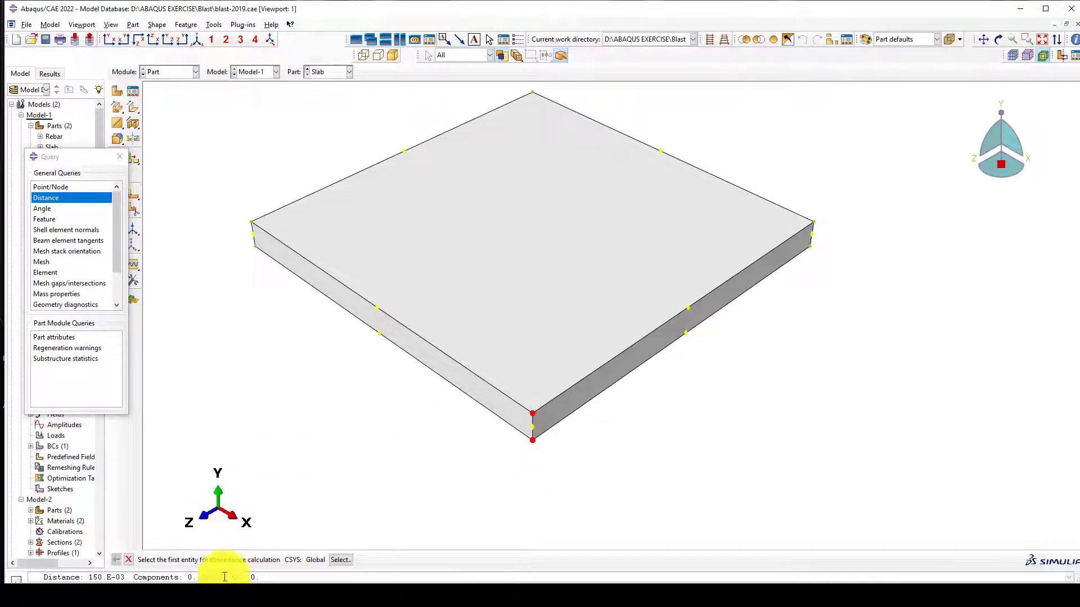
pyautogui.click(125, 158)
pyautogui.scroll(-4, 532, 436)
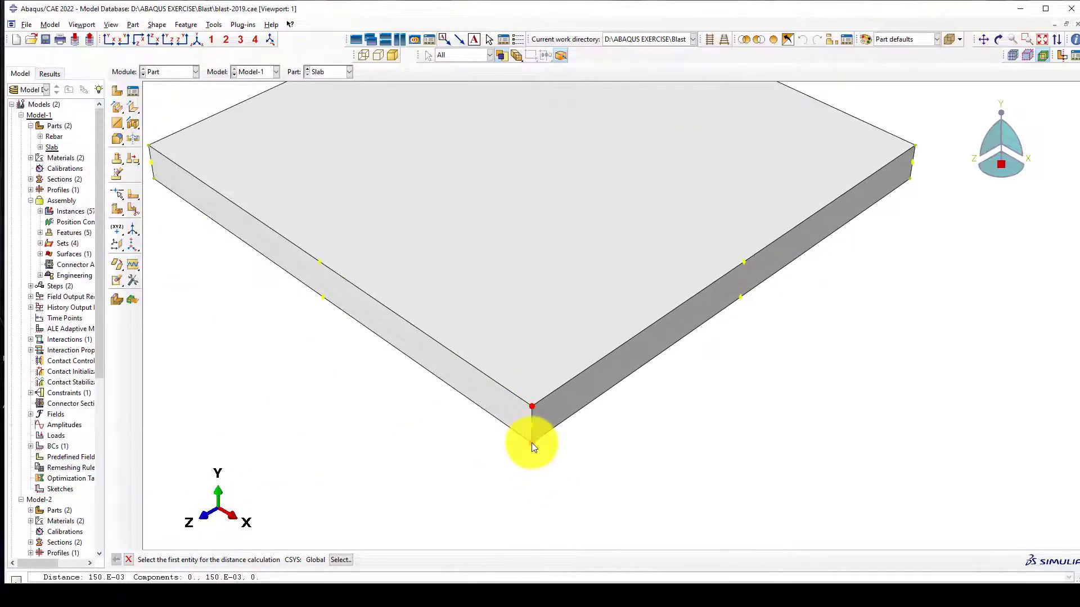
pyautogui.scroll(2, 533, 438)
pyautogui.scroll(-2, 534, 440)
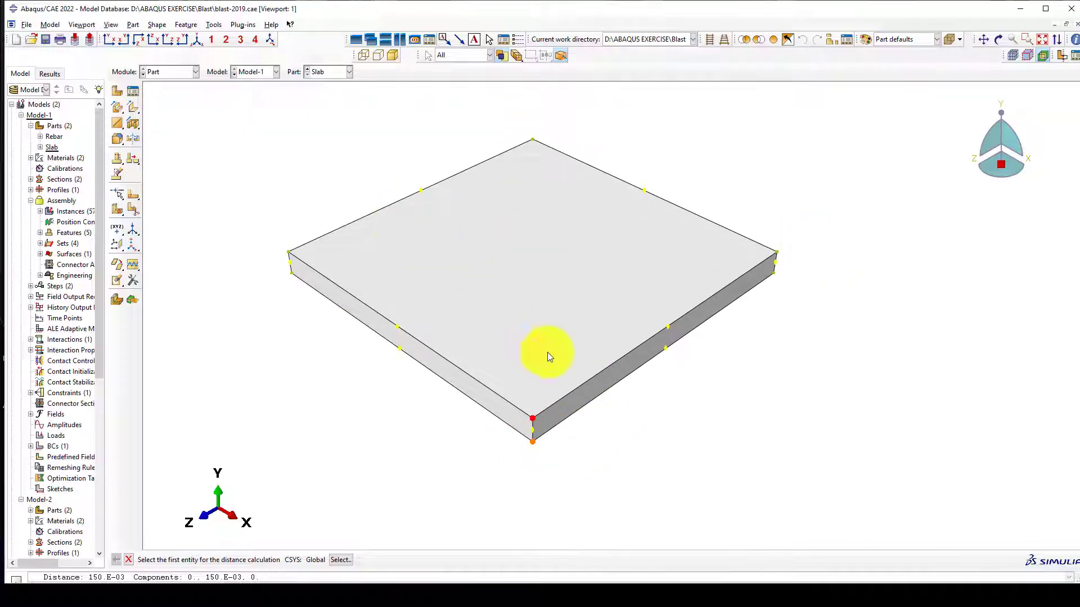
pyautogui.scroll(1, 530, 436)
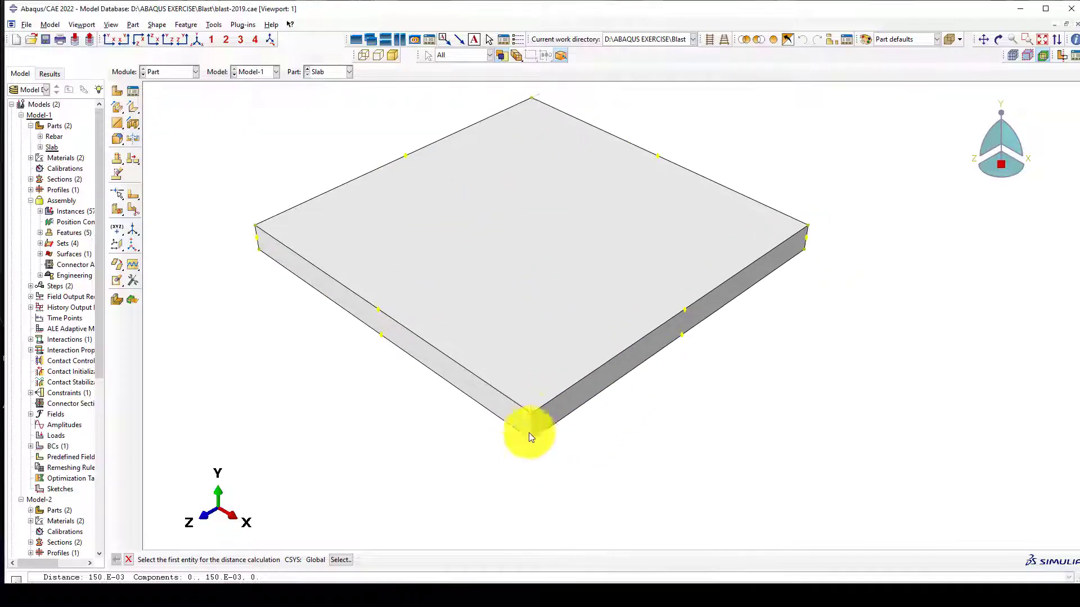
# Step: In the Property module, inspect the definition of the CDP material and leave it without changes
pyautogui.click(163, 71)
pyautogui.click(162, 92)
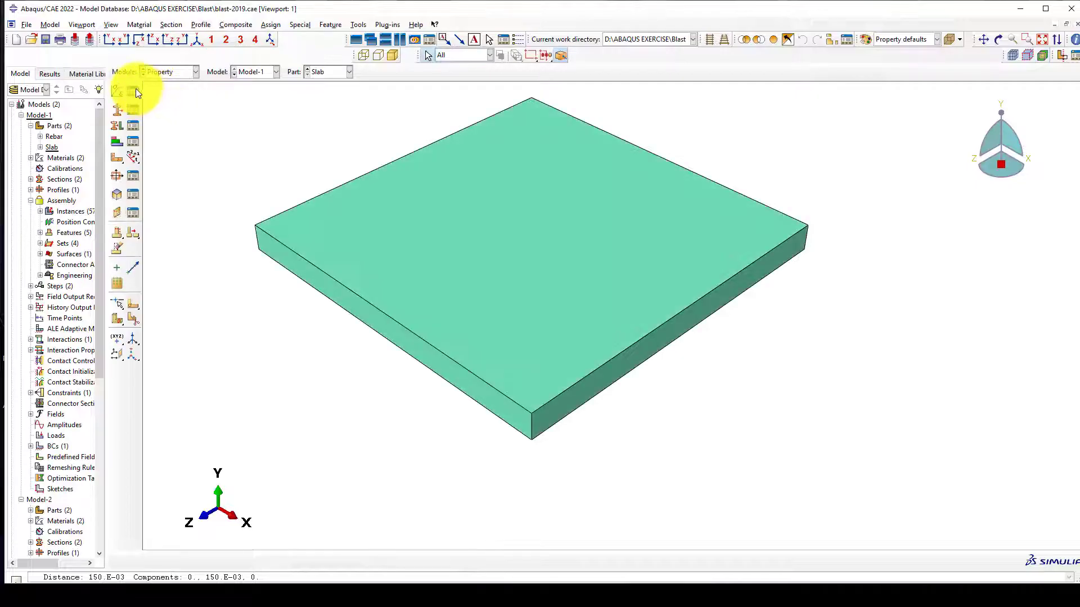
pyautogui.click(135, 91)
pyautogui.click(140, 176)
pyautogui.click(417, 181)
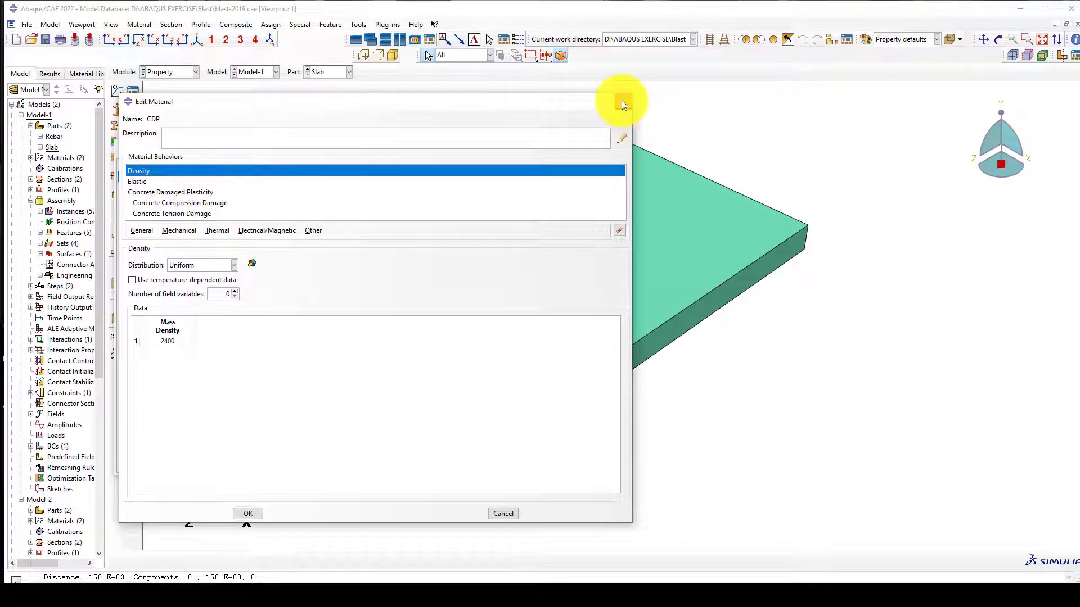
pyautogui.click(622, 102)
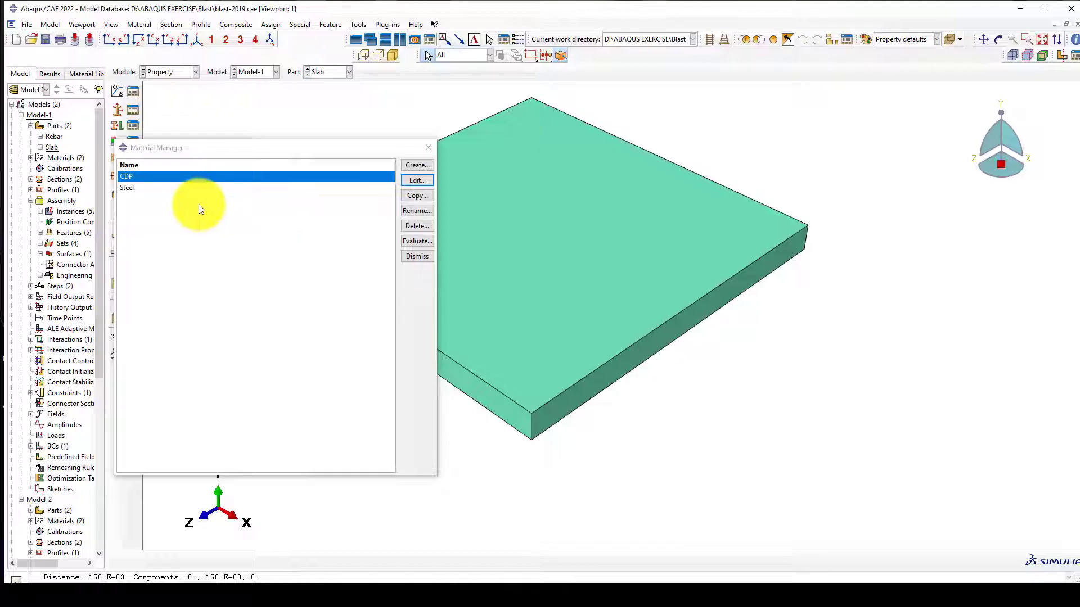
# Step: Inspect the plastic and density data of the Steel material, then close the material definitions without changes
pyautogui.click(145, 188)
pyautogui.click(417, 180)
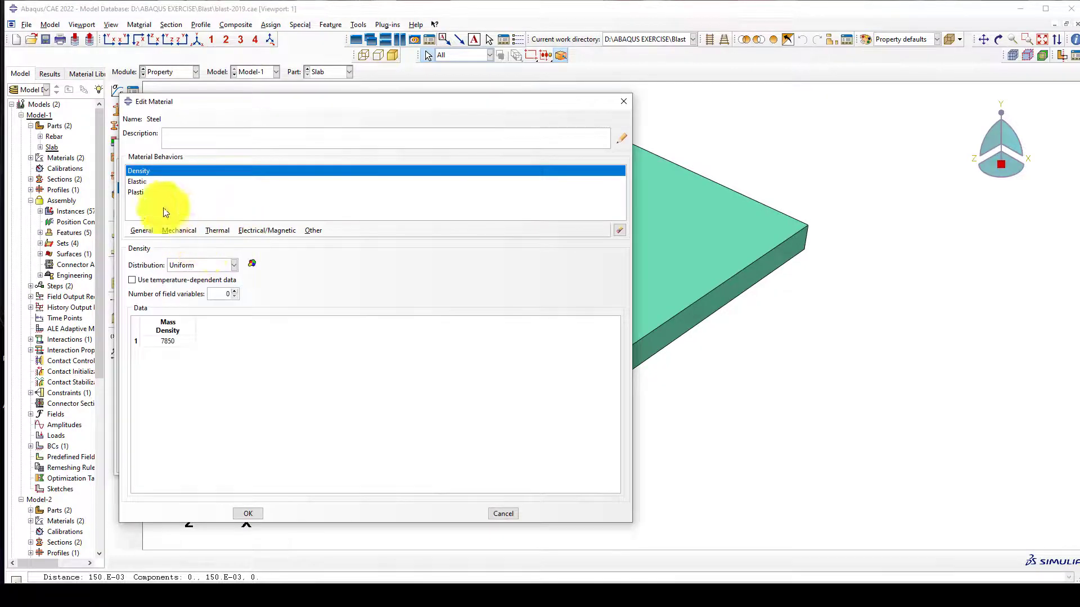
pyautogui.click(137, 192)
pyautogui.click(140, 171)
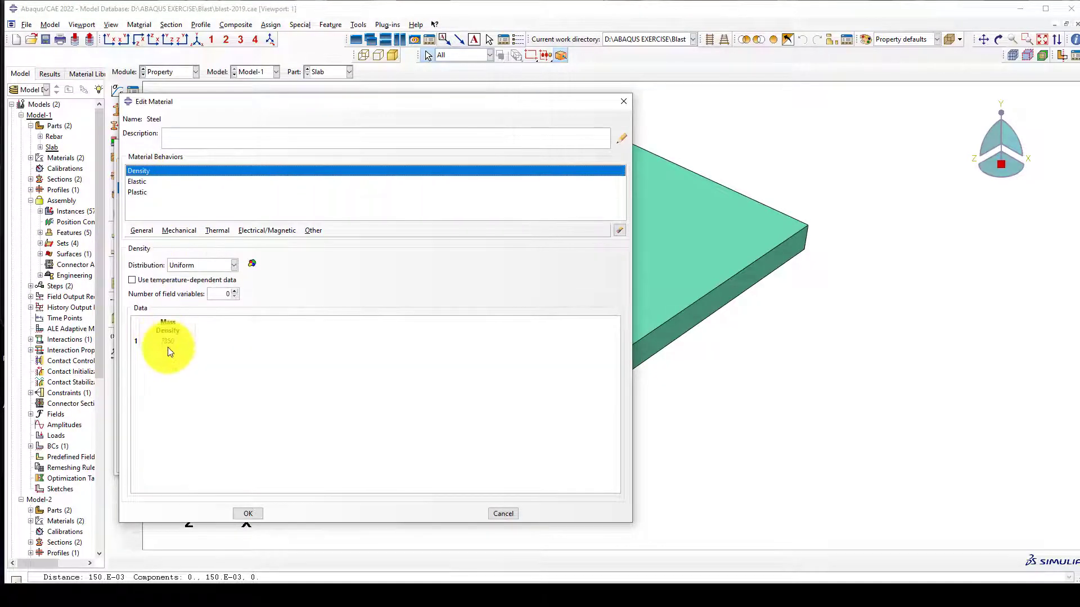
pyautogui.click(624, 102)
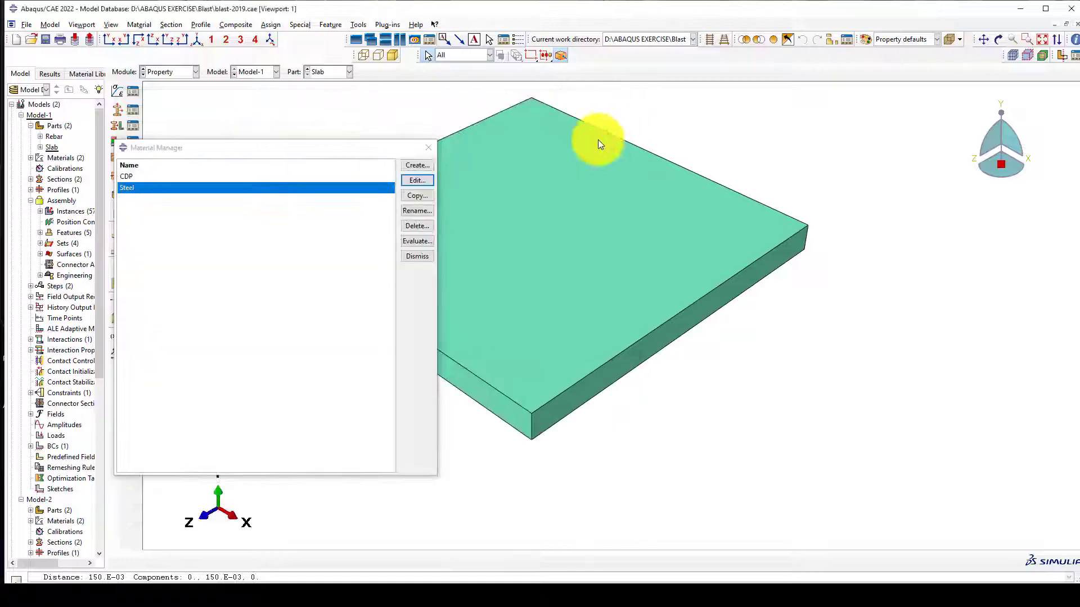
pyautogui.click(431, 148)
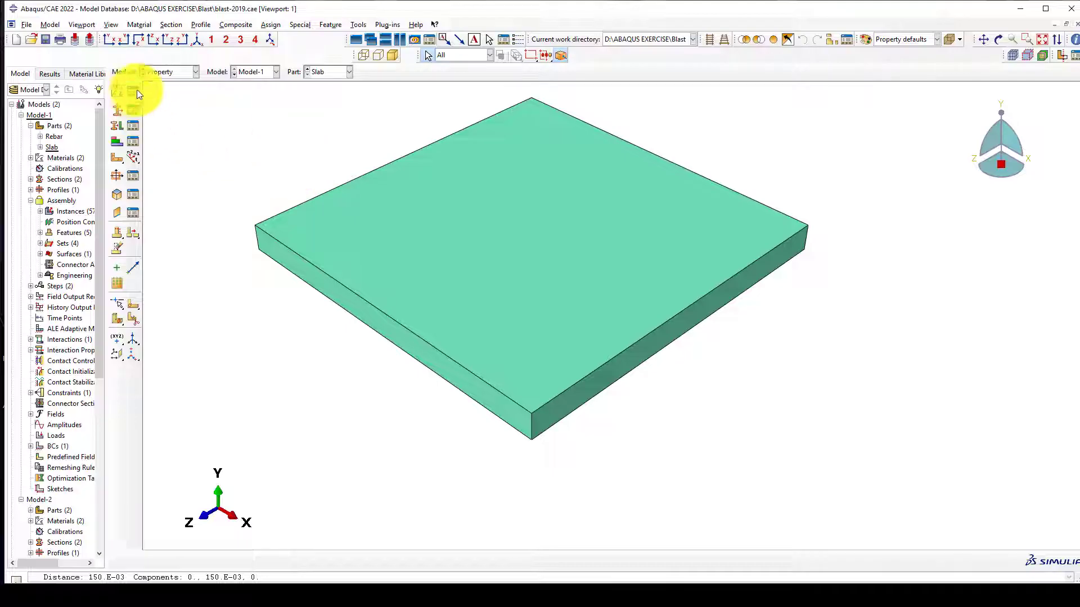
# Step: Switch to the Assembly module and display the reinforced slab assembly in shaded render style
pyautogui.click(161, 72)
pyautogui.click(163, 86)
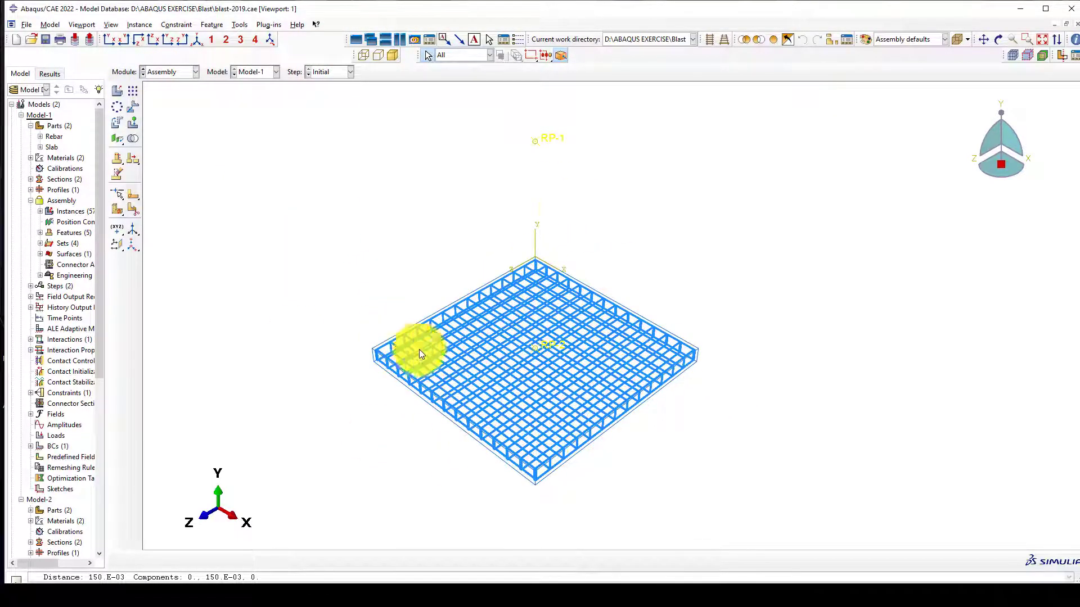
pyautogui.scroll(1, 266, 264)
pyautogui.scroll(-1, 544, 132)
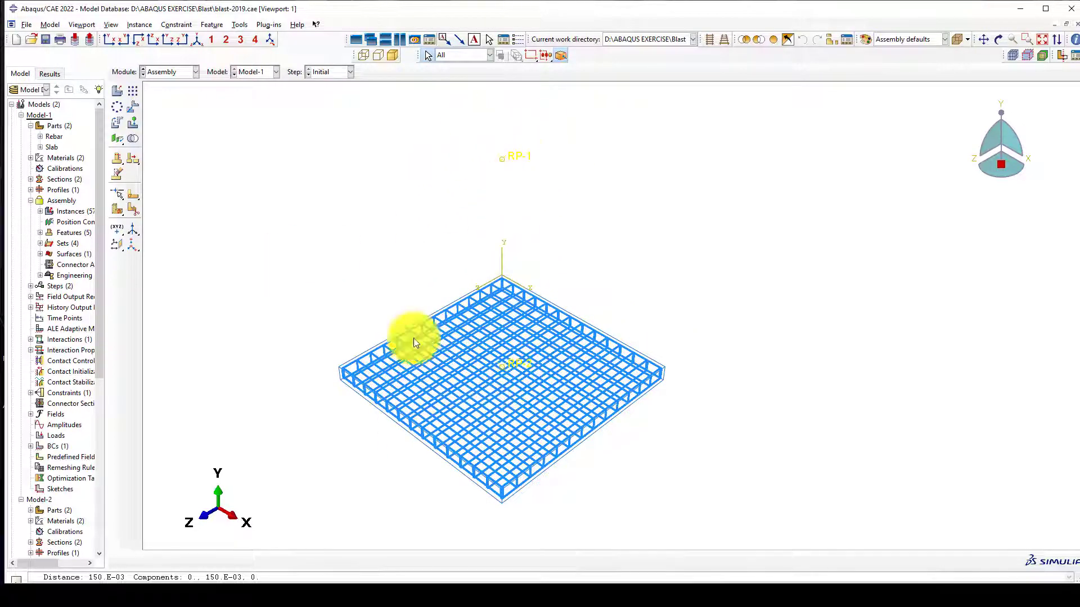
pyautogui.scroll(2, 568, 428)
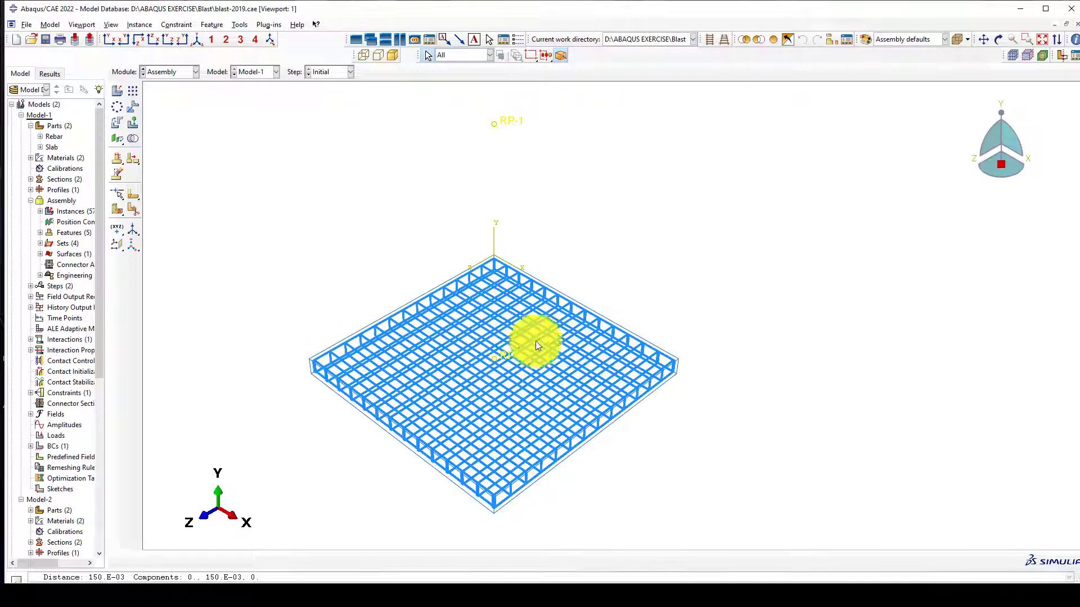
pyautogui.click(393, 55)
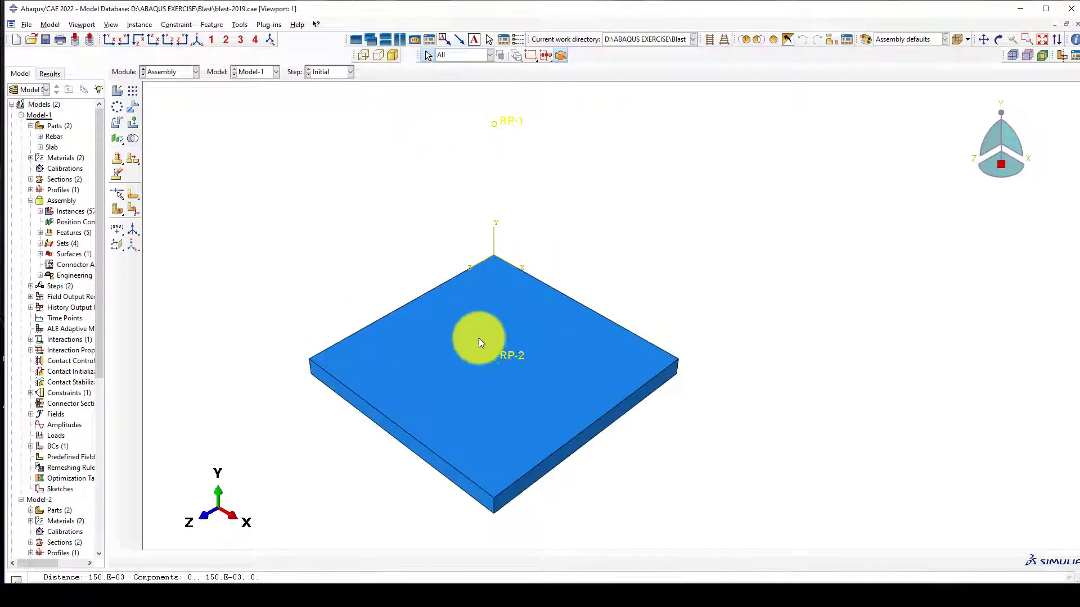
# Step: In the Step module, set the time period of the Dynamic, Explicit step Step-1 to 0.05
pyautogui.click(155, 73)
pyautogui.click(158, 115)
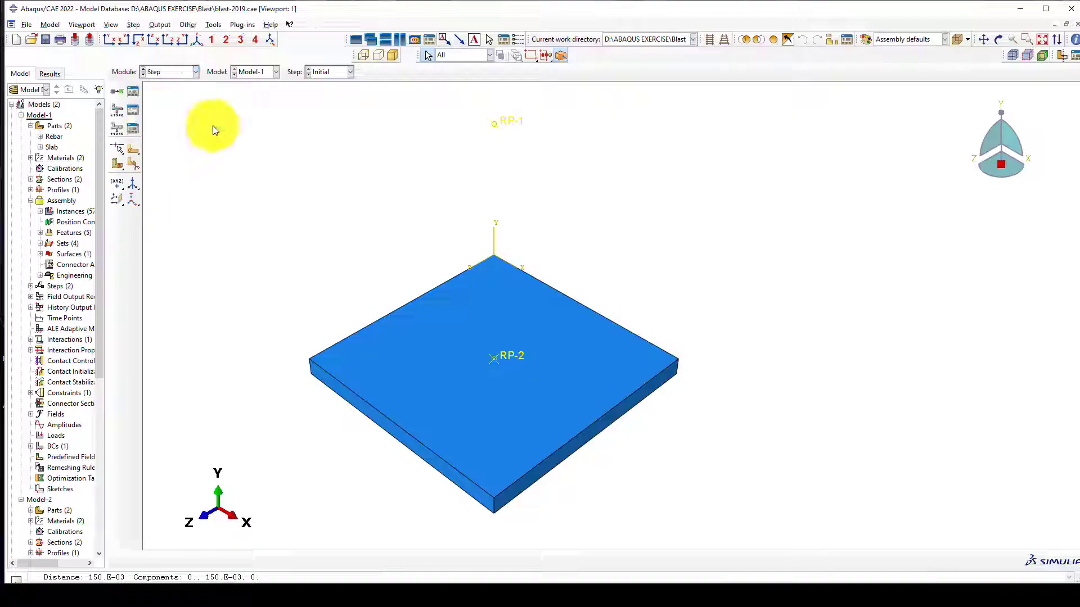
pyautogui.scroll(-1, 292, 178)
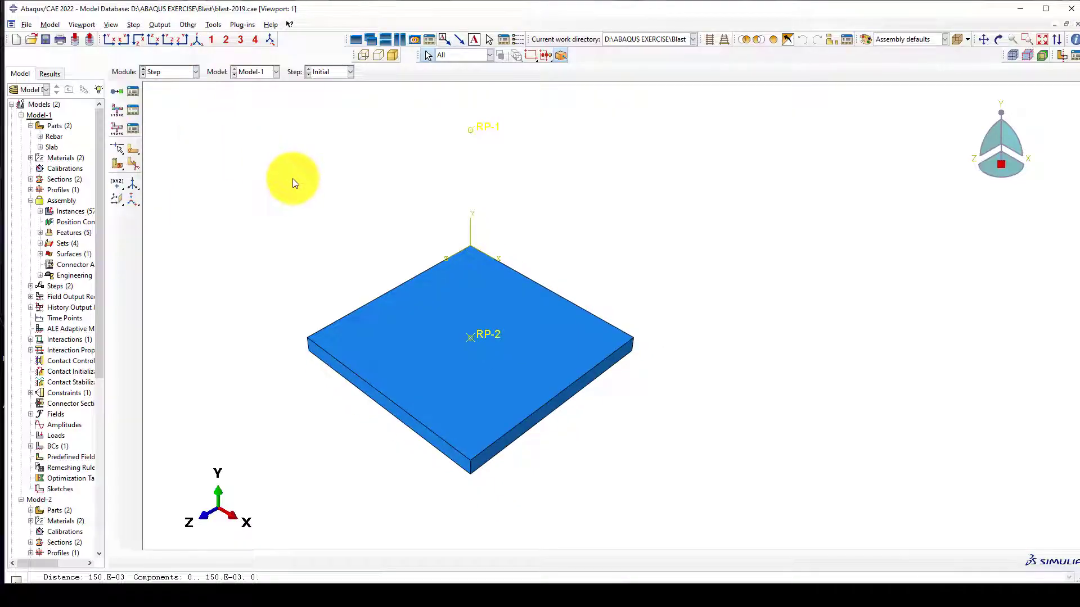
pyautogui.click(134, 92)
pyautogui.click(256, 203)
pyautogui.click(203, 352)
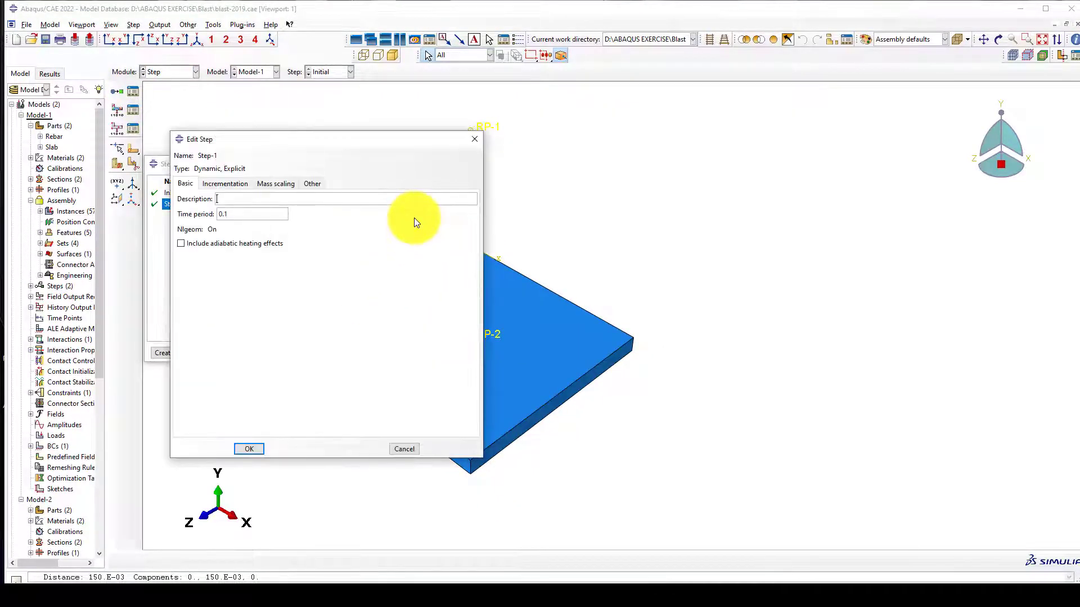
pyautogui.doubleClick(222, 215)
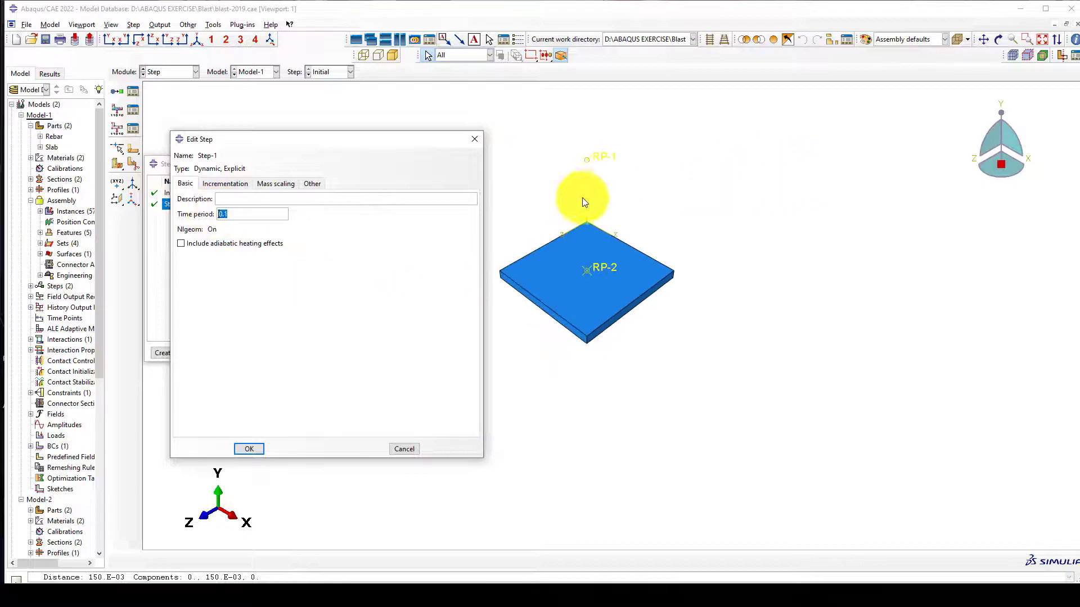
pyautogui.scroll(2, 548, 221)
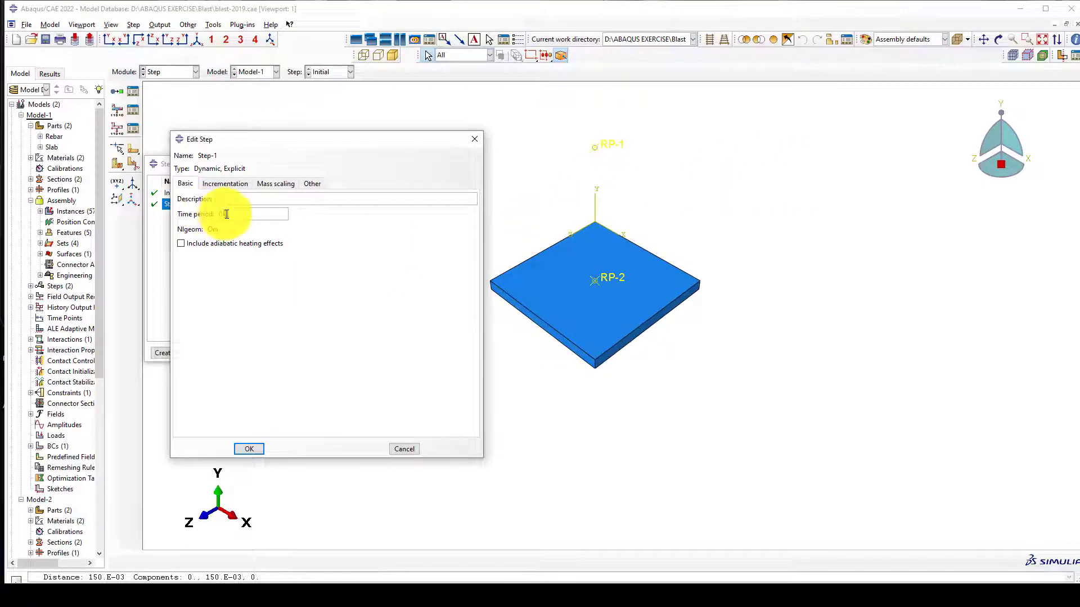
pyautogui.press('BackSpace')
pyautogui.write('05')
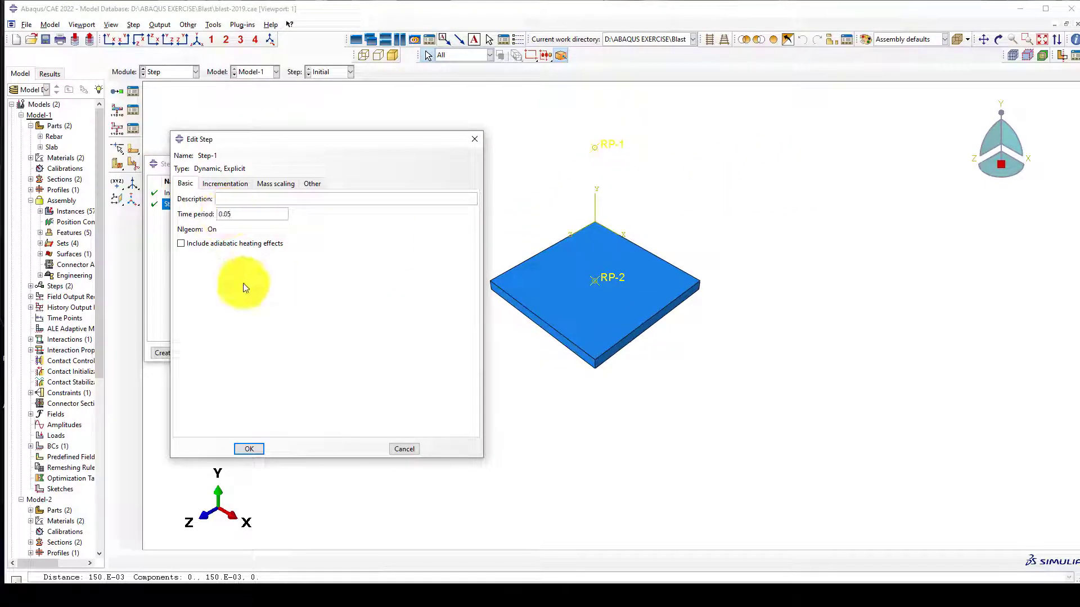
pyautogui.scroll(2, 638, 134)
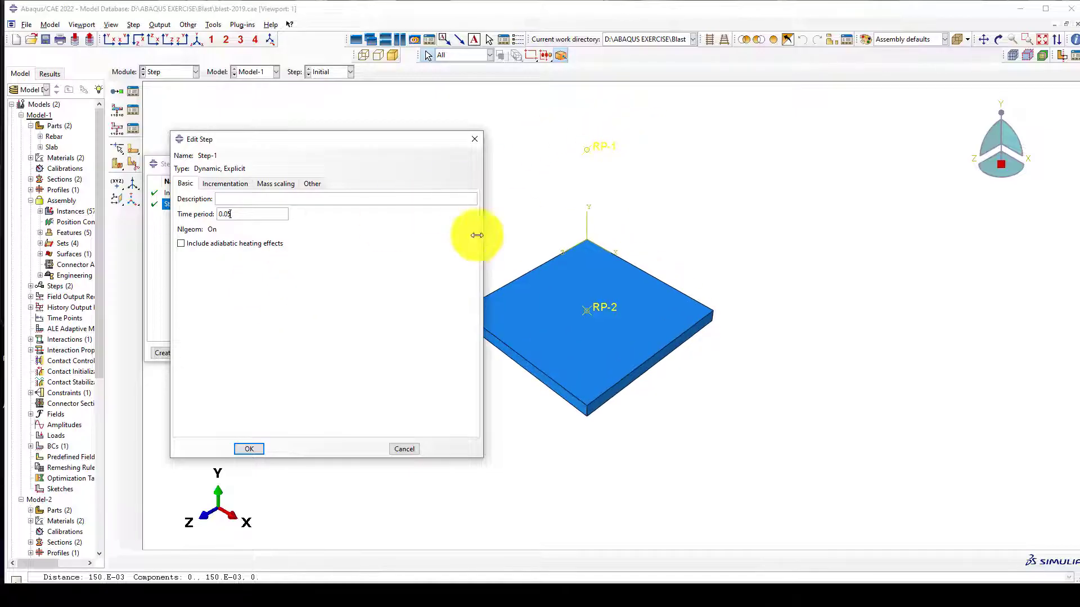
pyautogui.scroll(-1, 594, 345)
pyautogui.scroll(3, 600, 337)
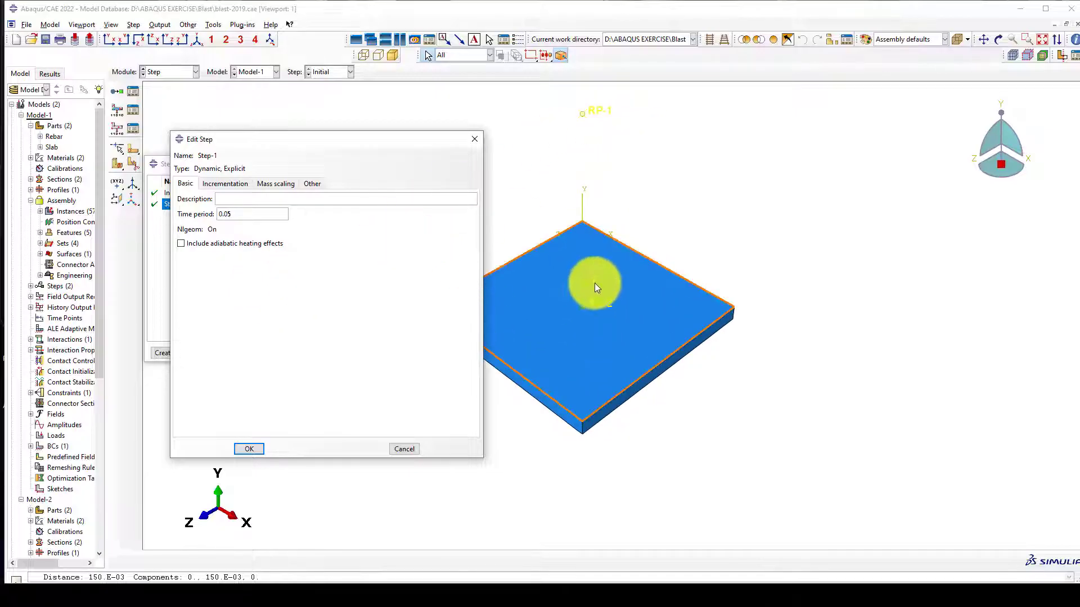
pyautogui.click(260, 448)
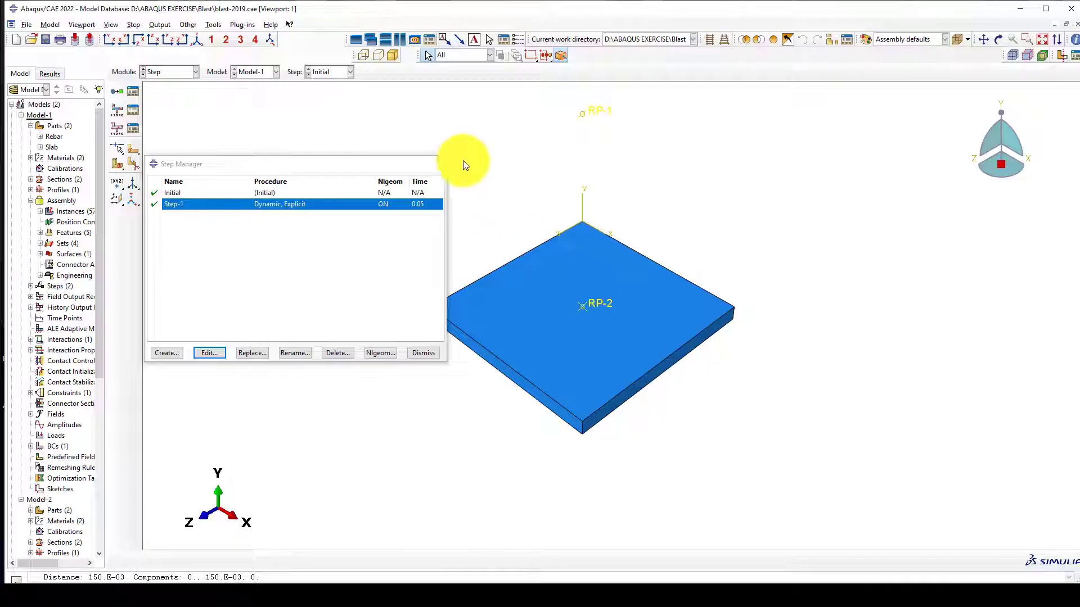
pyautogui.click(437, 164)
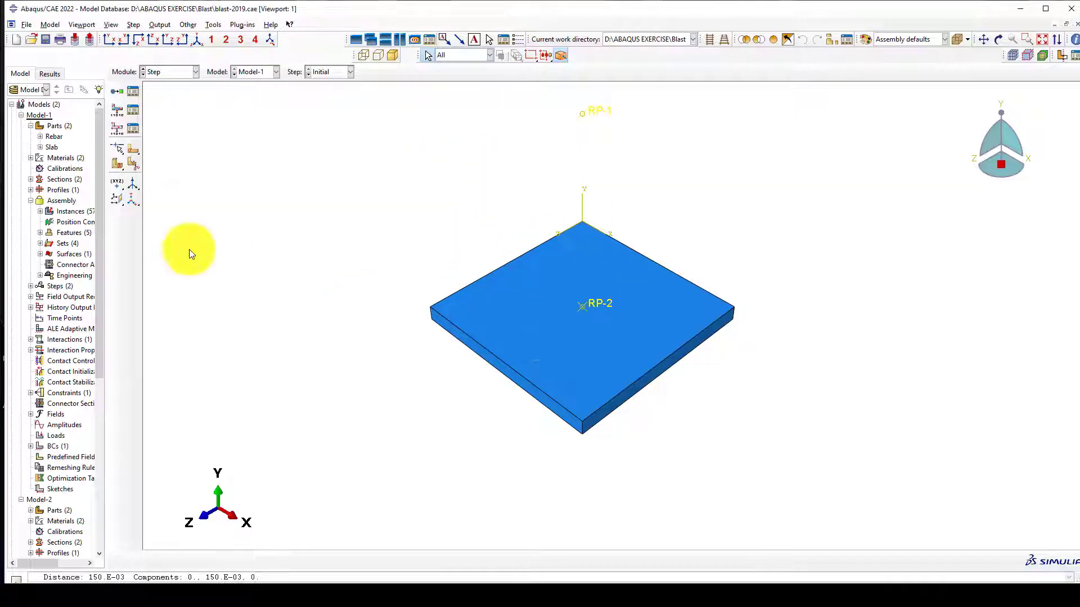
# Step: Open the H-Output-1 history output request and examine its energy totals variables
pyautogui.click(134, 125)
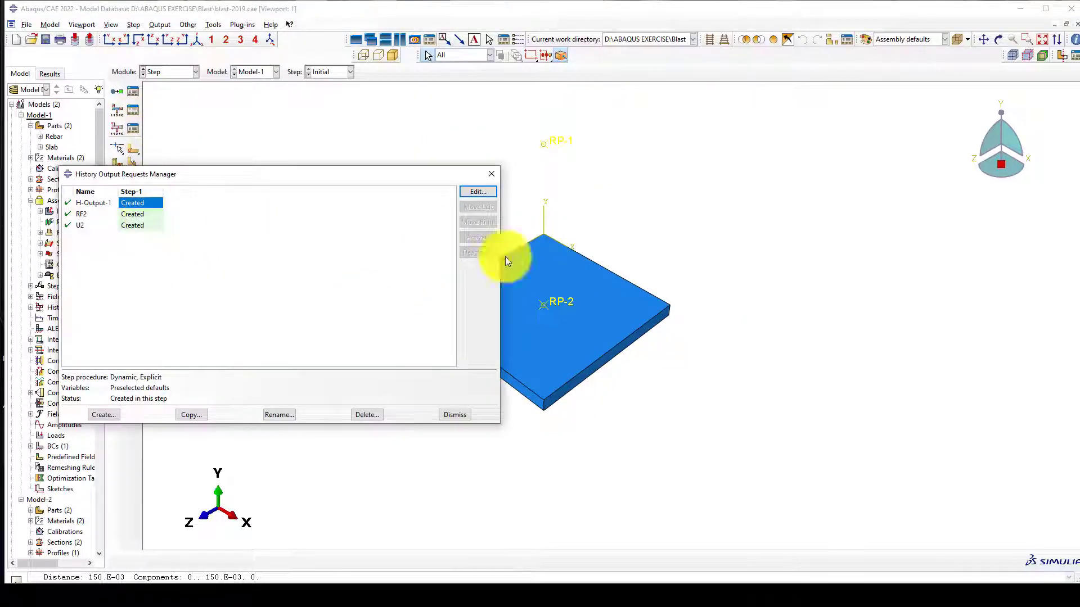
pyautogui.scroll(-4, 615, 261)
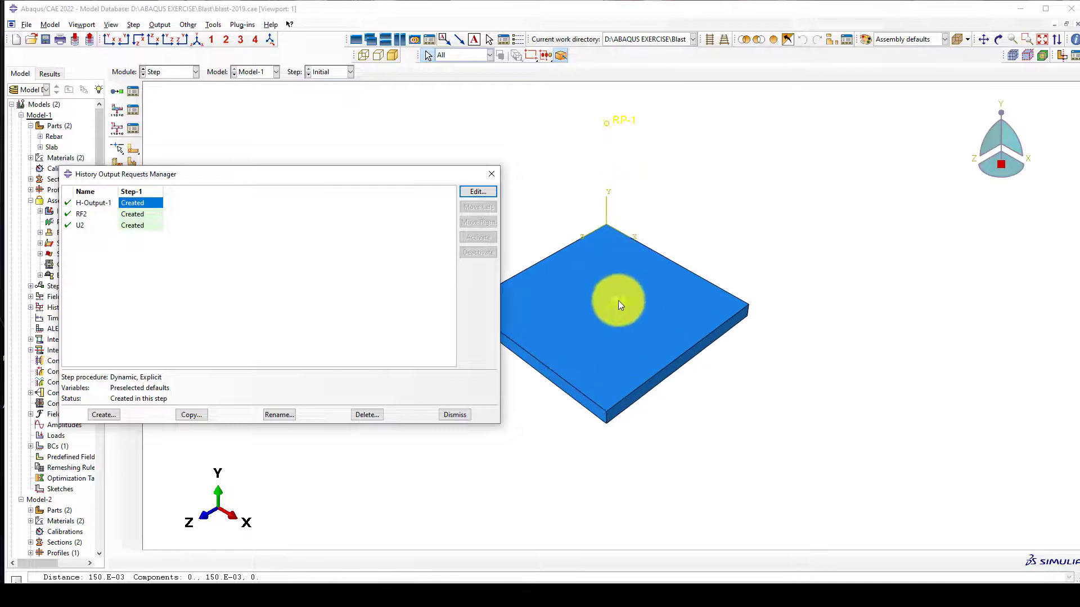
pyautogui.click(471, 193)
pyautogui.click(91, 286)
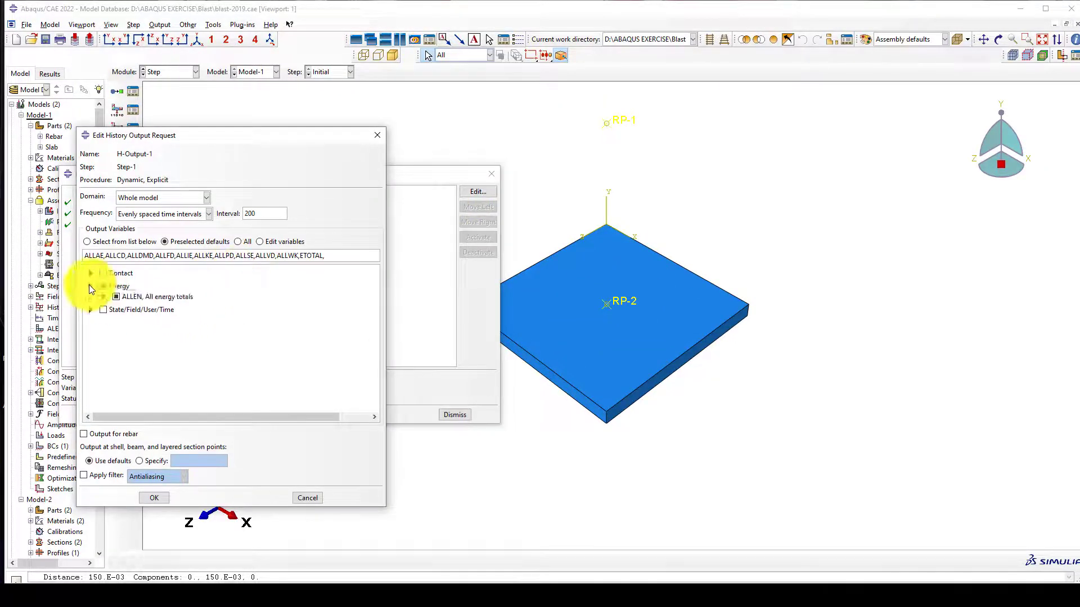
pyautogui.click(103, 296)
pyautogui.scroll(1, 636, 289)
pyautogui.scroll(-1, 606, 290)
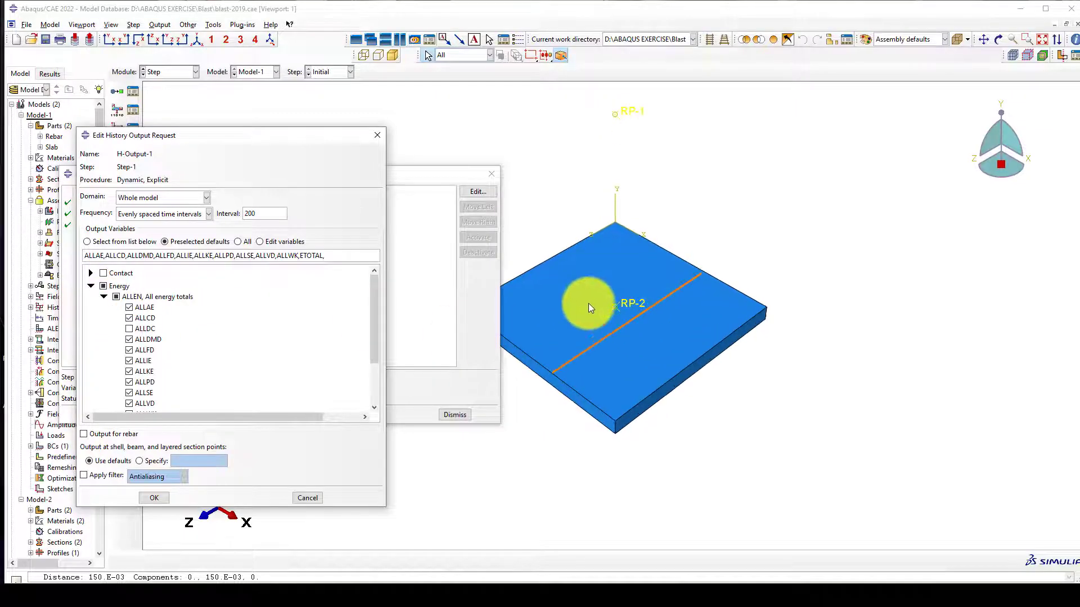
pyautogui.scroll(2, 647, 304)
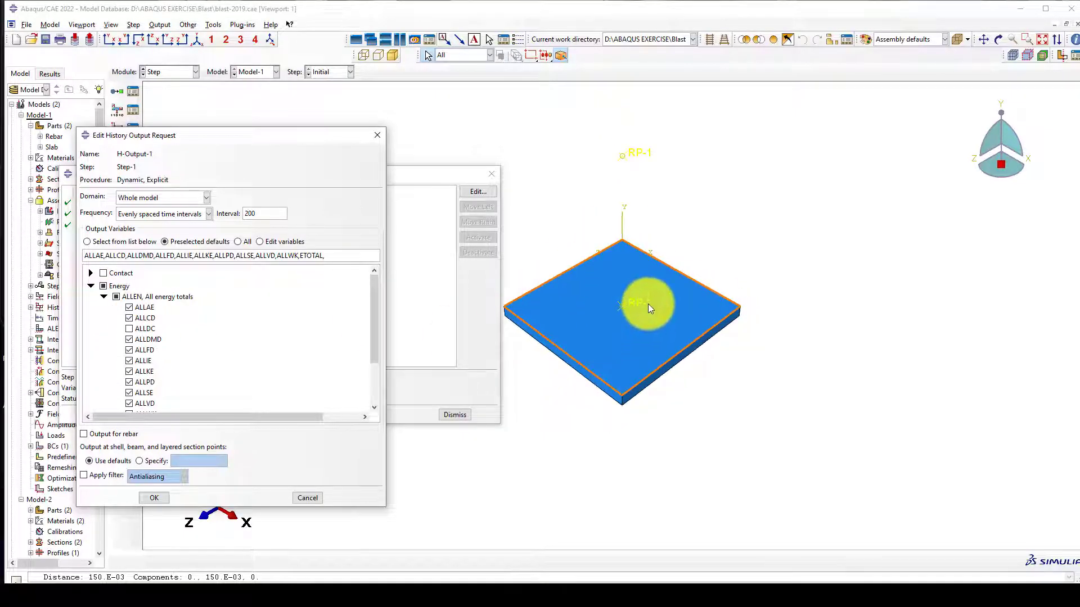
pyautogui.scroll(-3, 622, 319)
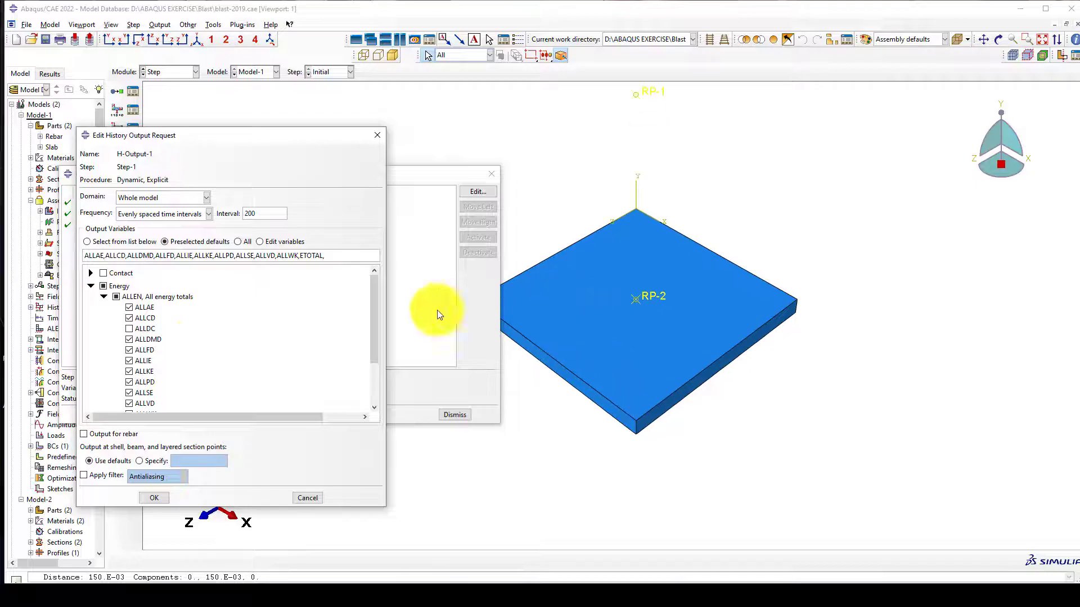
pyautogui.scroll(-3, 188, 346)
pyautogui.scroll(3, 147, 363)
pyautogui.scroll(-3, 145, 347)
pyautogui.scroll(2, 135, 320)
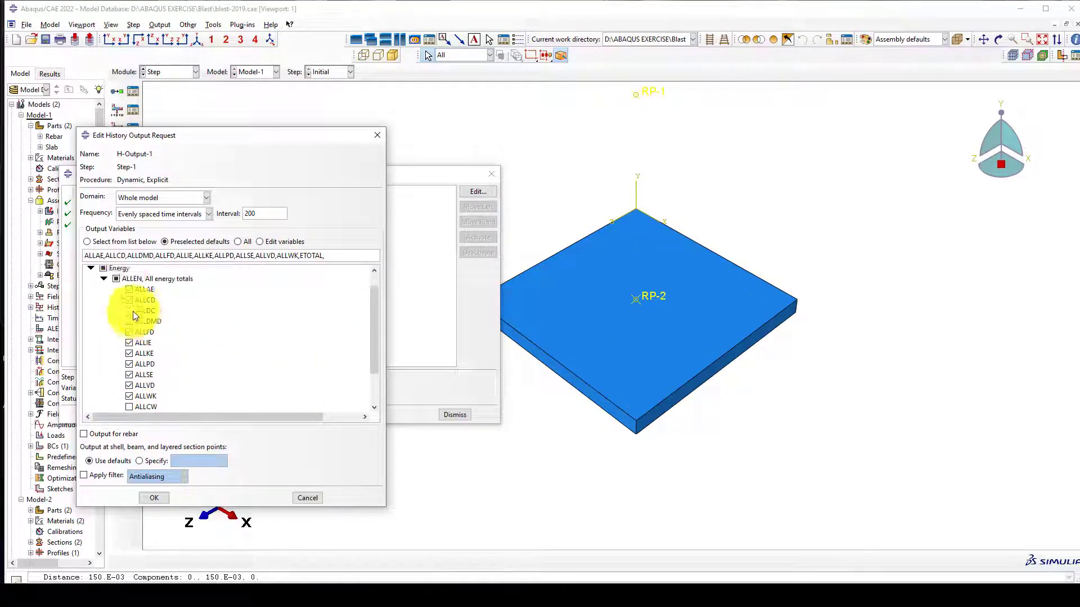
# Step: Limit the H-Output-1 history output request to the energy variables ALLKE and ETOTAL and save it
pyautogui.click(117, 278)
pyautogui.scroll(-2, 184, 321)
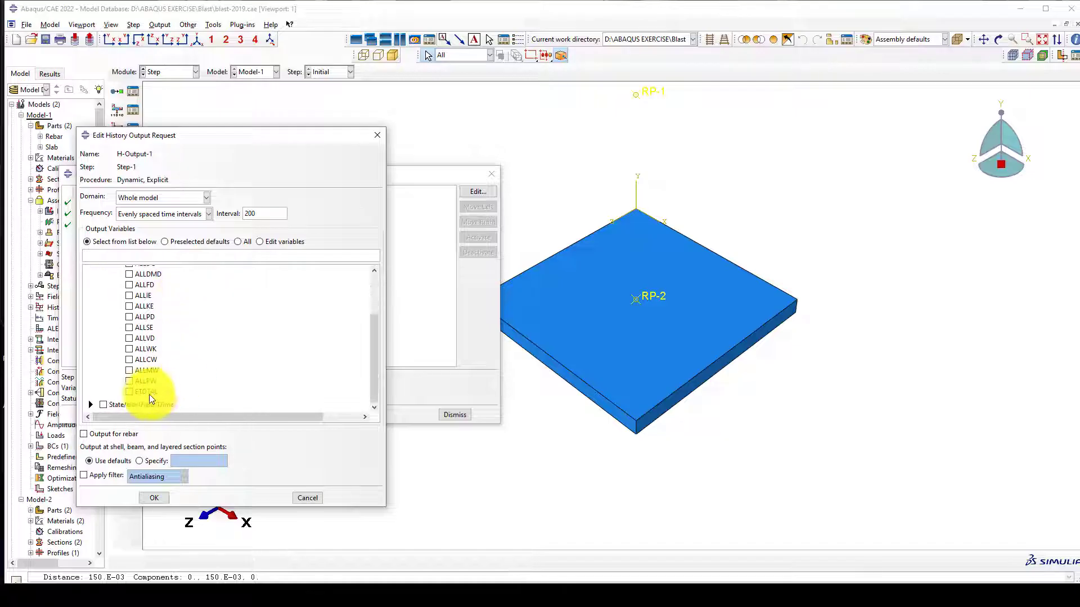
pyautogui.click(134, 393)
pyautogui.scroll(1, 178, 329)
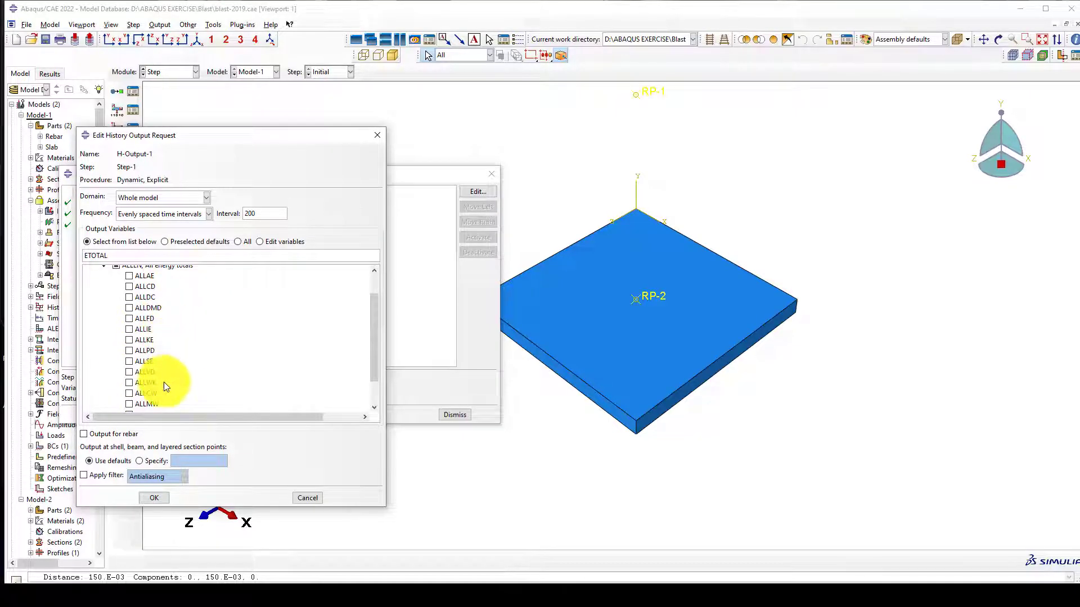
pyautogui.click(129, 339)
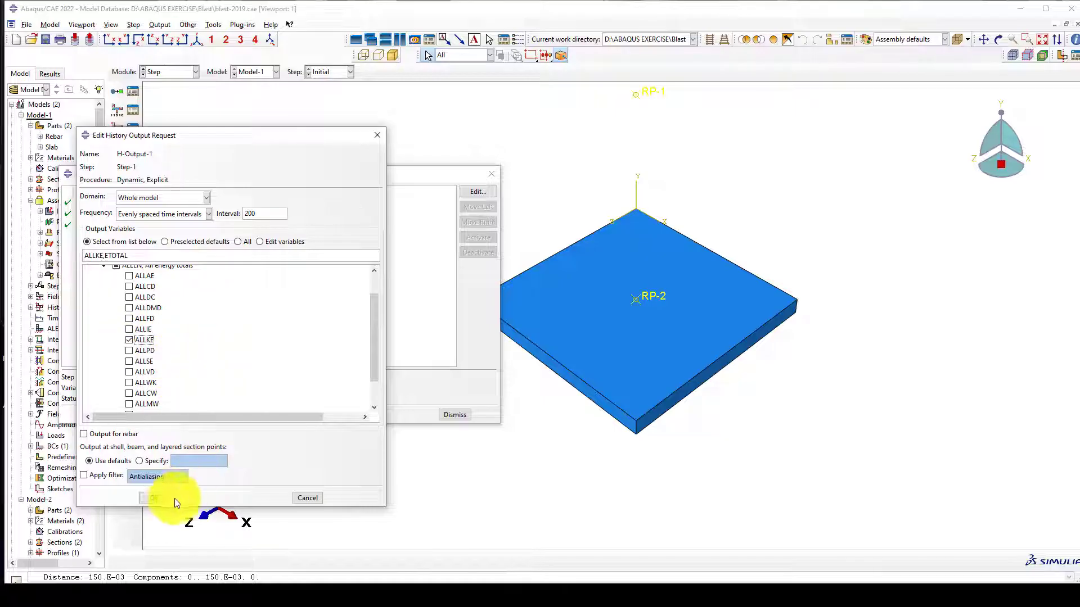
pyautogui.doubleClick(251, 213)
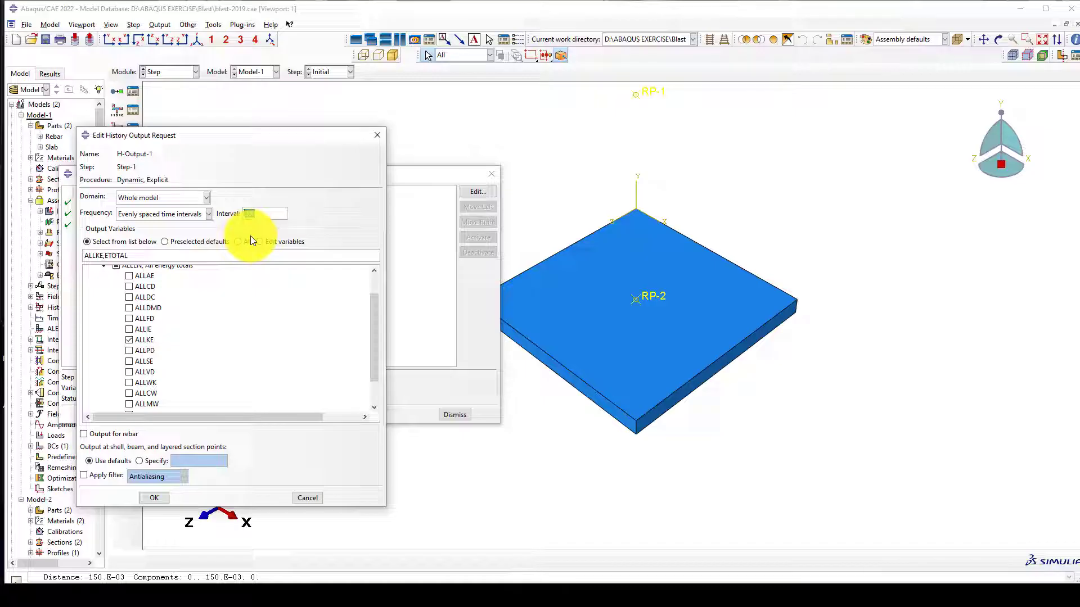
pyautogui.click(154, 497)
# Step: Inspect the RF2 history output request, checking its domain set and output variables
pyautogui.click(130, 215)
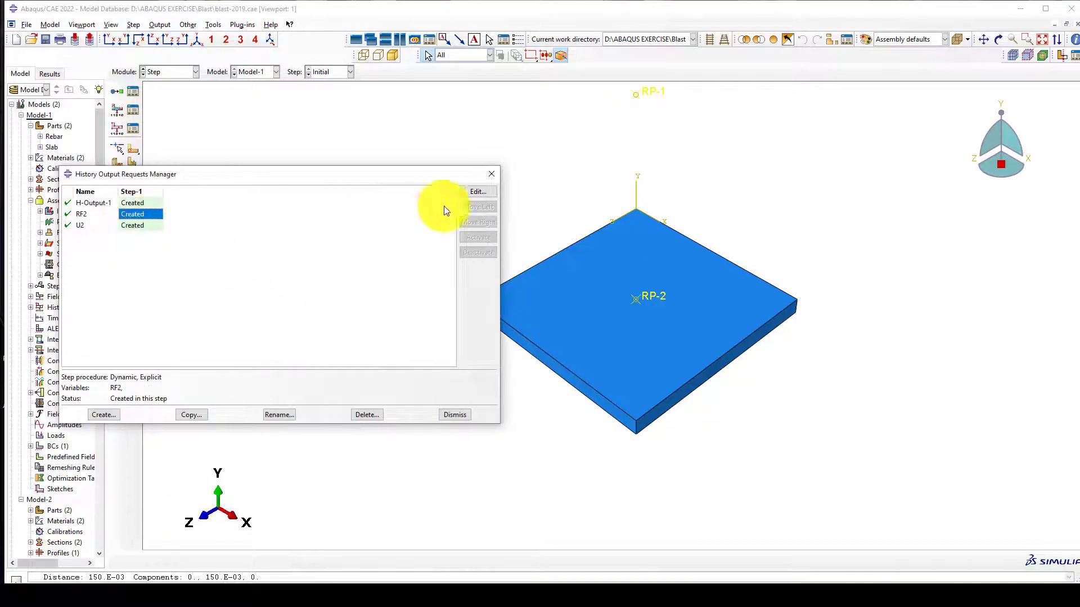
pyautogui.click(472, 197)
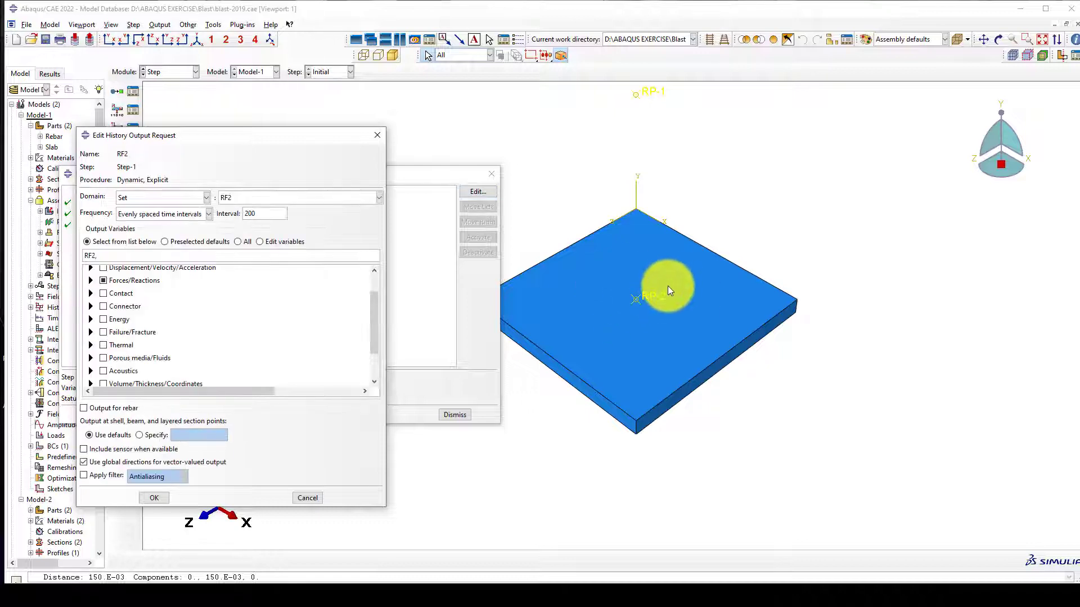
pyautogui.scroll(-1, 672, 300)
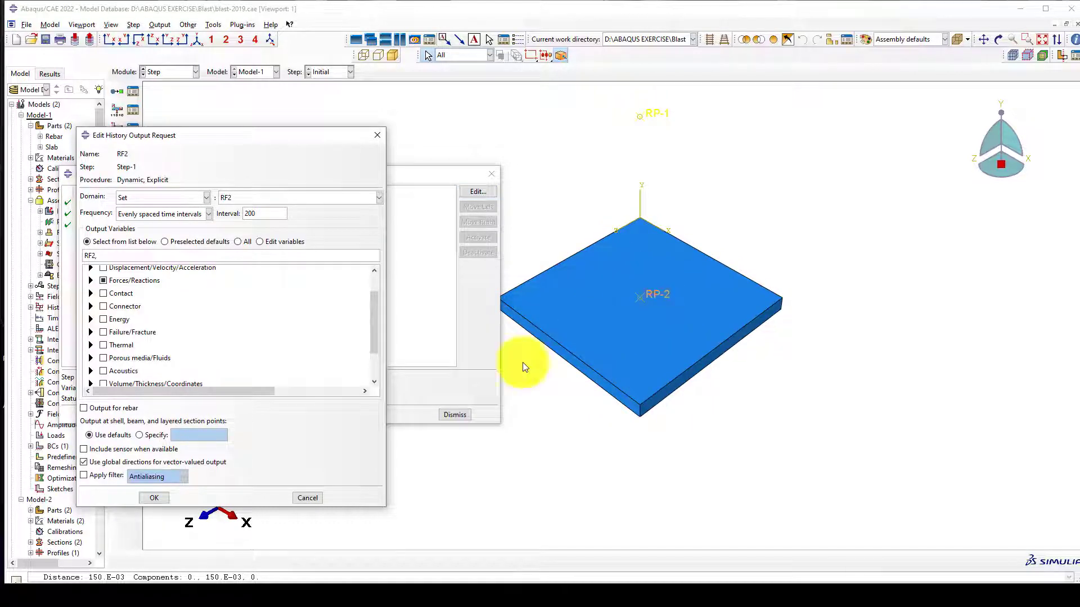
pyautogui.scroll(-2, 703, 273)
pyautogui.scroll(1, 647, 304)
pyautogui.scroll(1, 660, 270)
pyautogui.scroll(-1, 653, 266)
pyautogui.scroll(1, 650, 271)
pyautogui.scroll(-1, 654, 265)
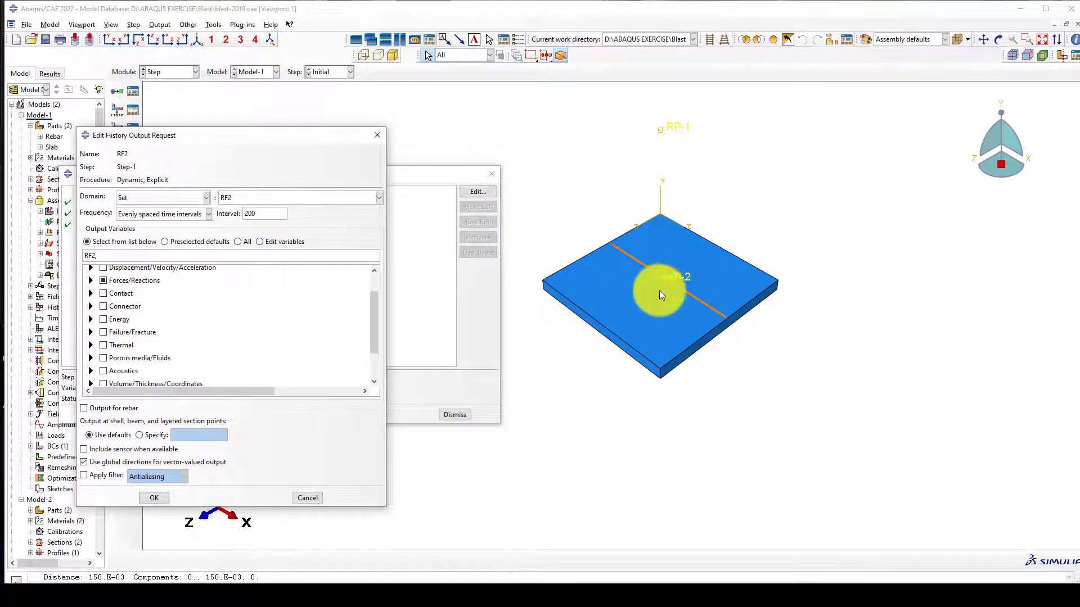
pyautogui.scroll(1, 661, 295)
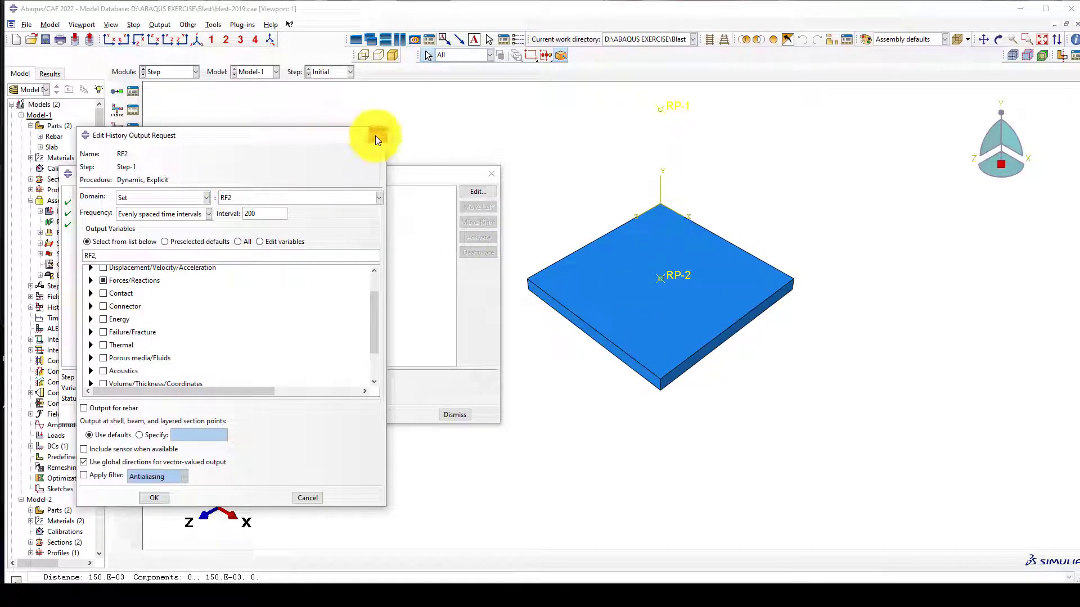
pyautogui.click(103, 280)
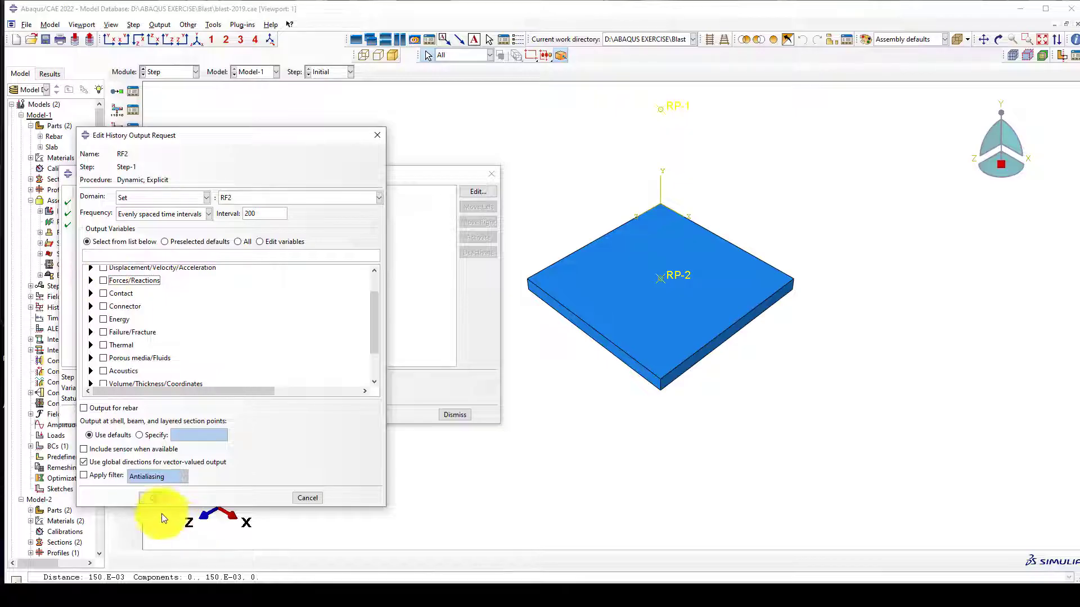
pyautogui.click(156, 498)
pyautogui.click(373, 136)
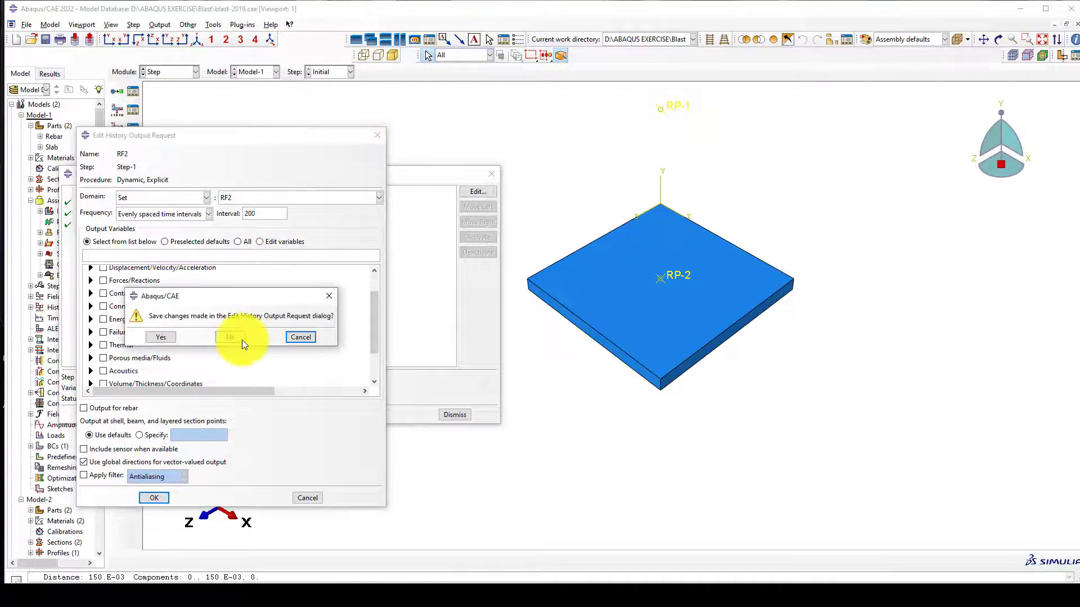
pyautogui.click(241, 338)
# Step: Delete the RF2 history output request
pyautogui.click(367, 415)
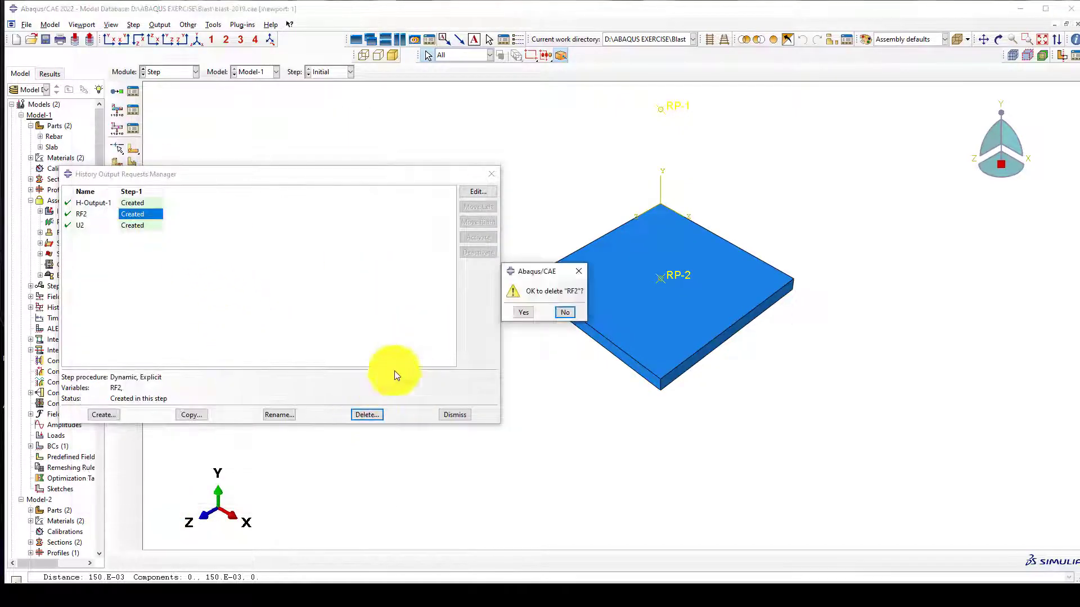
pyautogui.click(523, 314)
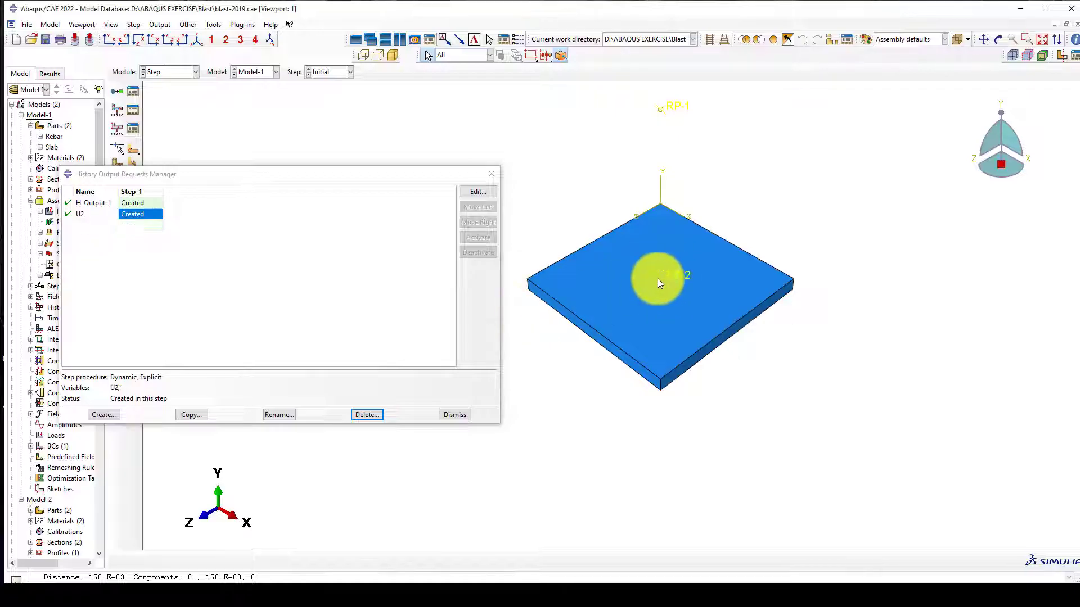
# Step: Review the translation and rotation variables of the U2 history output request, then close the history output requests
pyautogui.click(478, 191)
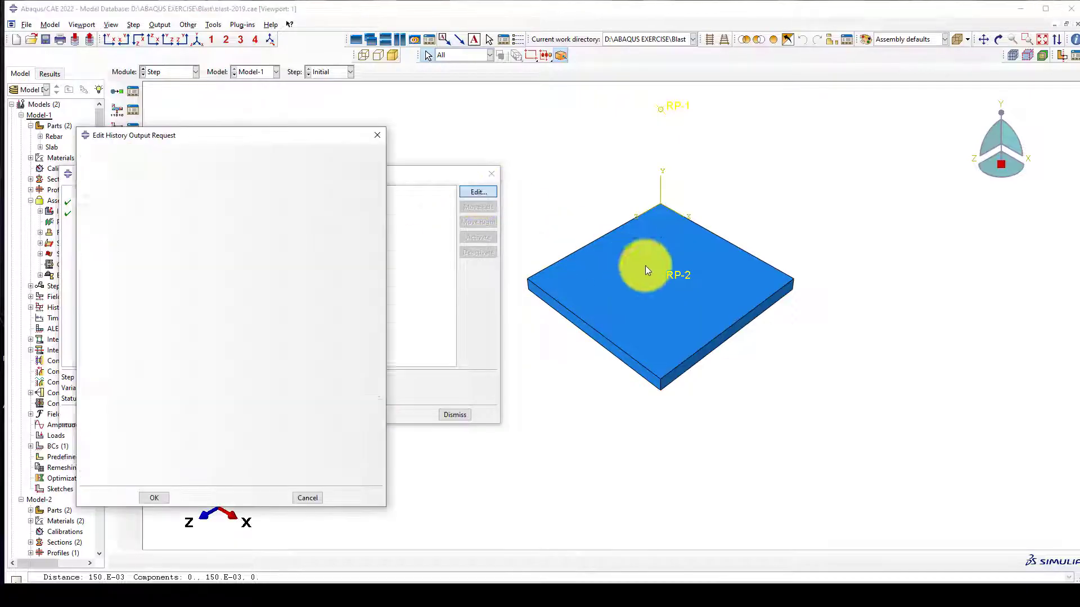
pyautogui.scroll(1, 104, 283)
pyautogui.click(90, 298)
pyautogui.click(104, 309)
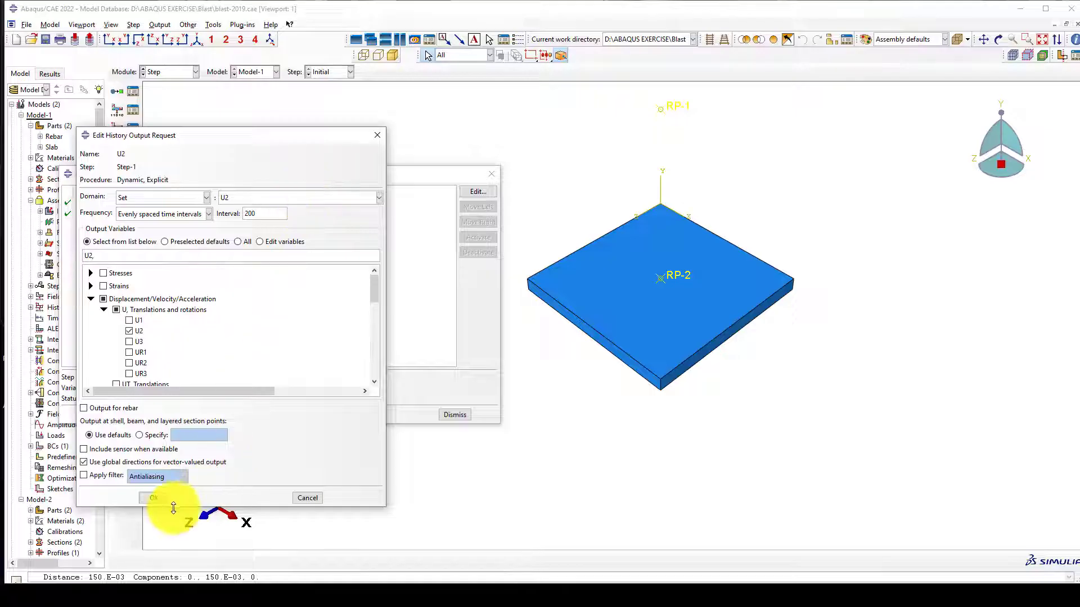
pyautogui.click(154, 497)
pyautogui.click(493, 174)
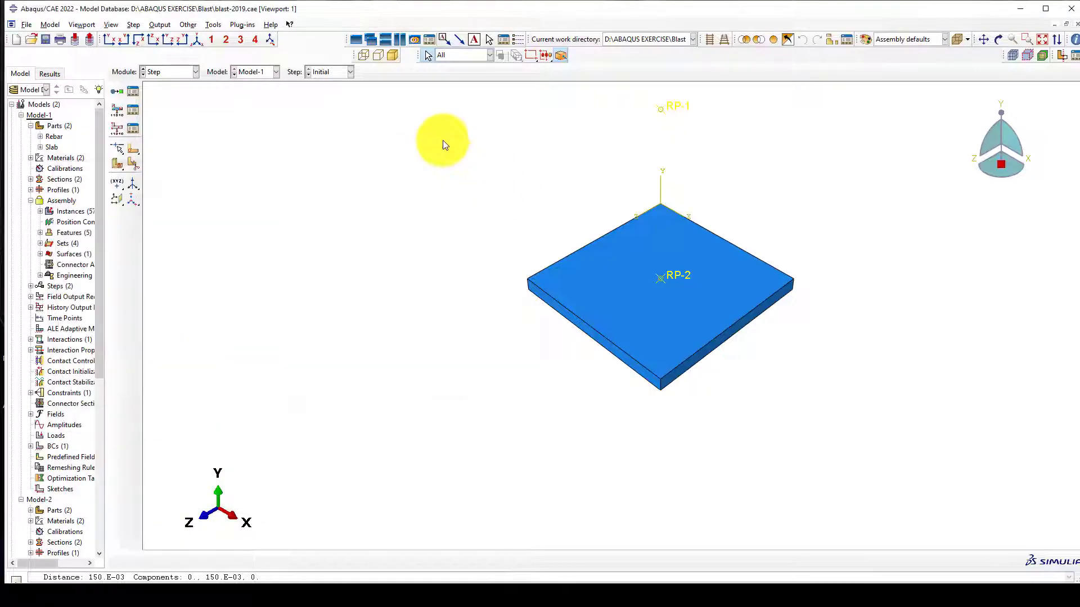
# Step: Switch to the Interaction module
pyautogui.click(174, 72)
pyautogui.click(164, 130)
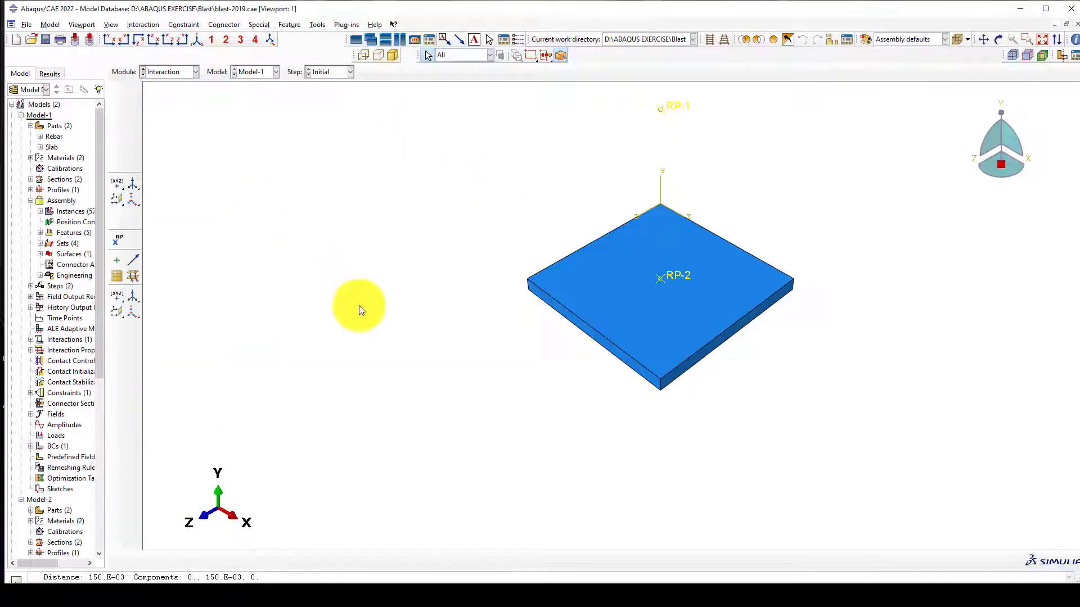
pyautogui.scroll(-1, 660, 299)
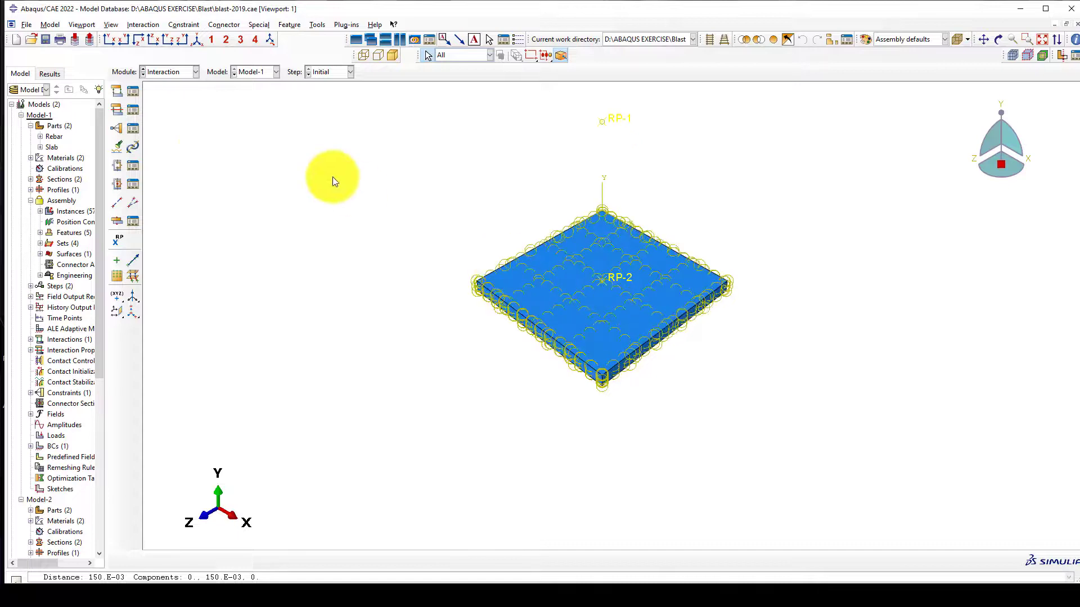
# Step: Set the equivalent mass of TNT to 1 in the air blast interaction property IntProp-1, keeping all conversion factors at 1, and save it
pyautogui.click(134, 107)
pyautogui.moveTo(182, 156); pyautogui.dragTo(208, 258)
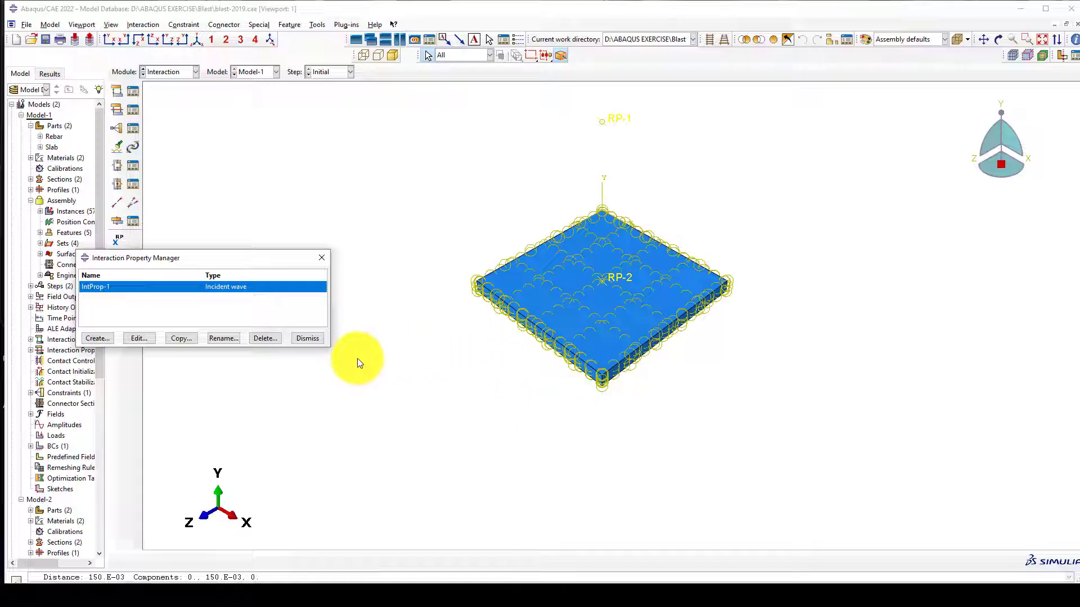
pyautogui.click(138, 338)
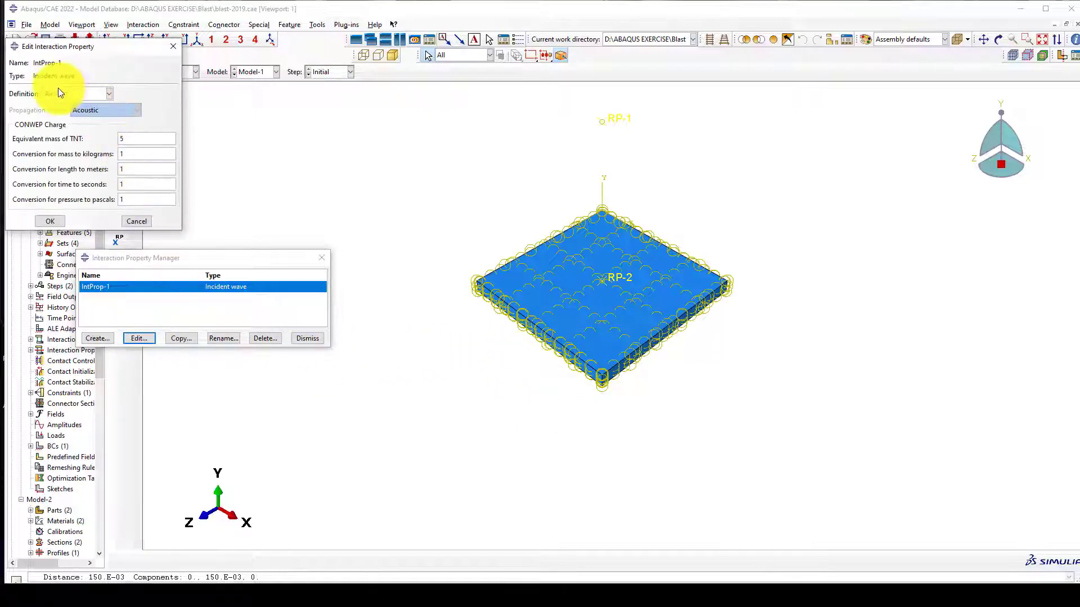
pyautogui.moveTo(113, 48); pyautogui.dragTo(140, 56)
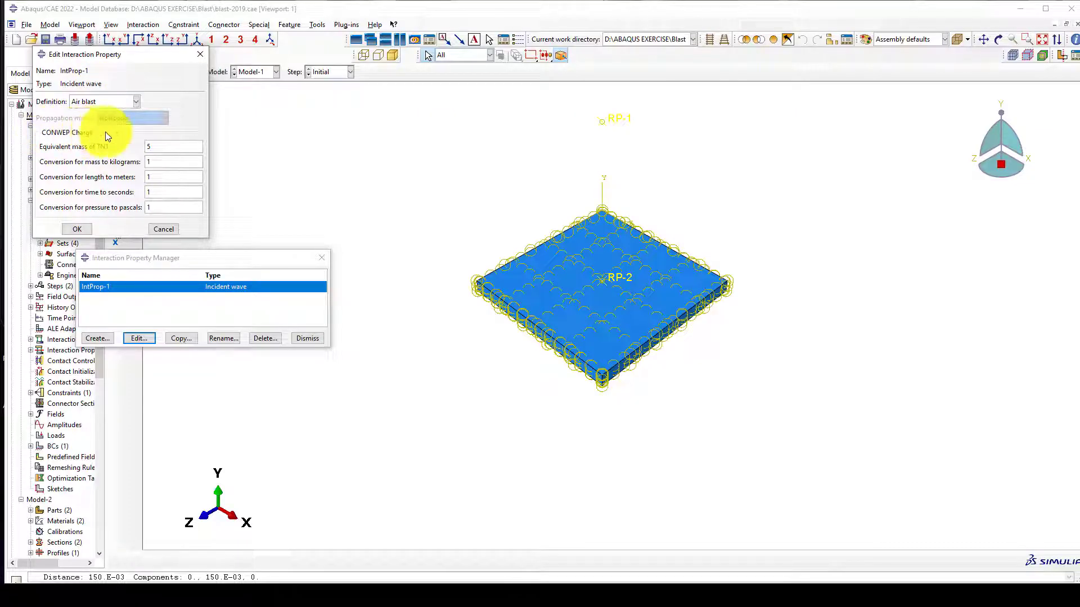
pyautogui.moveTo(171, 147); pyautogui.dragTo(133, 164)
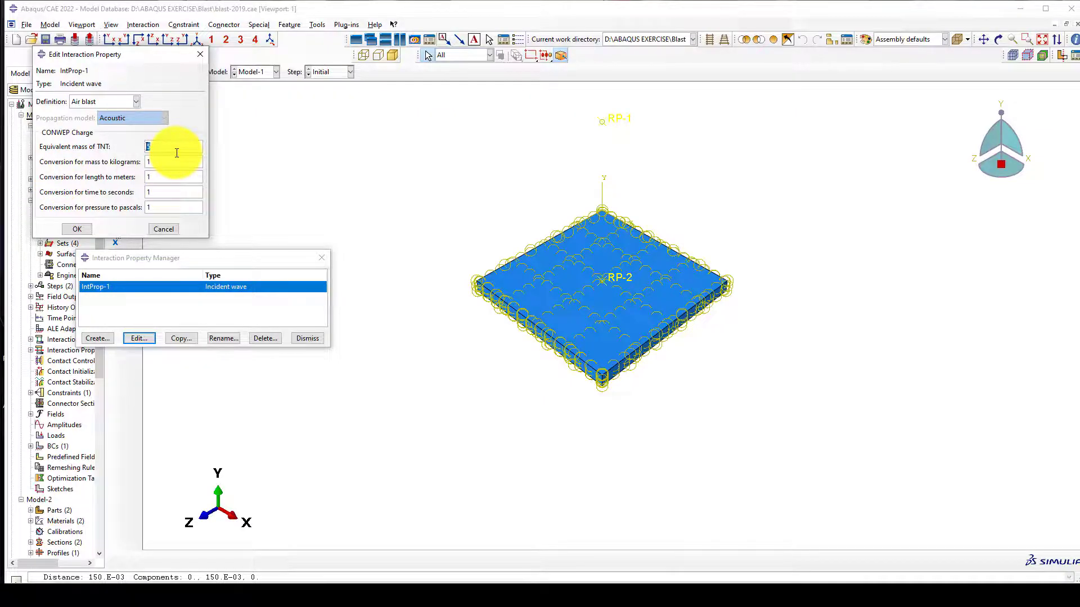
pyautogui.write('1')
pyautogui.click(157, 192)
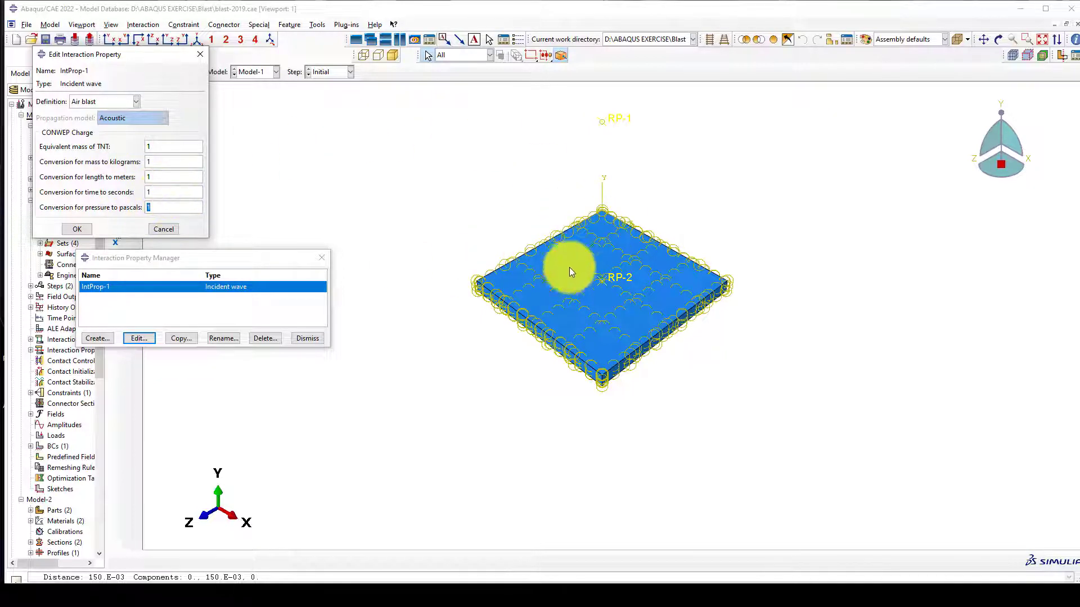
pyautogui.scroll(2, 665, 251)
pyautogui.scroll(-2, 575, 292)
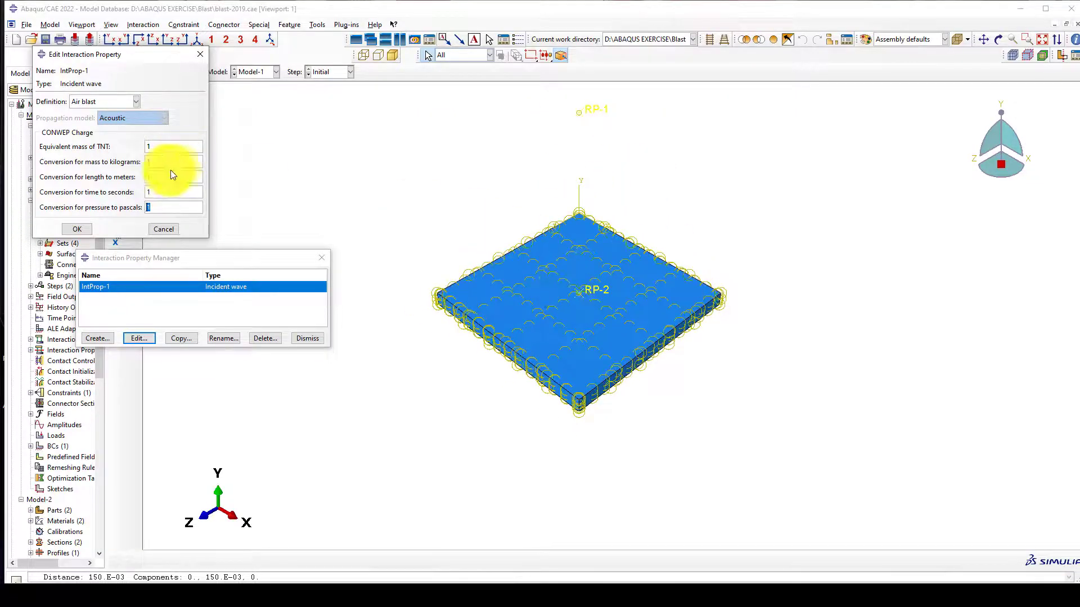
pyautogui.doubleClick(158, 161)
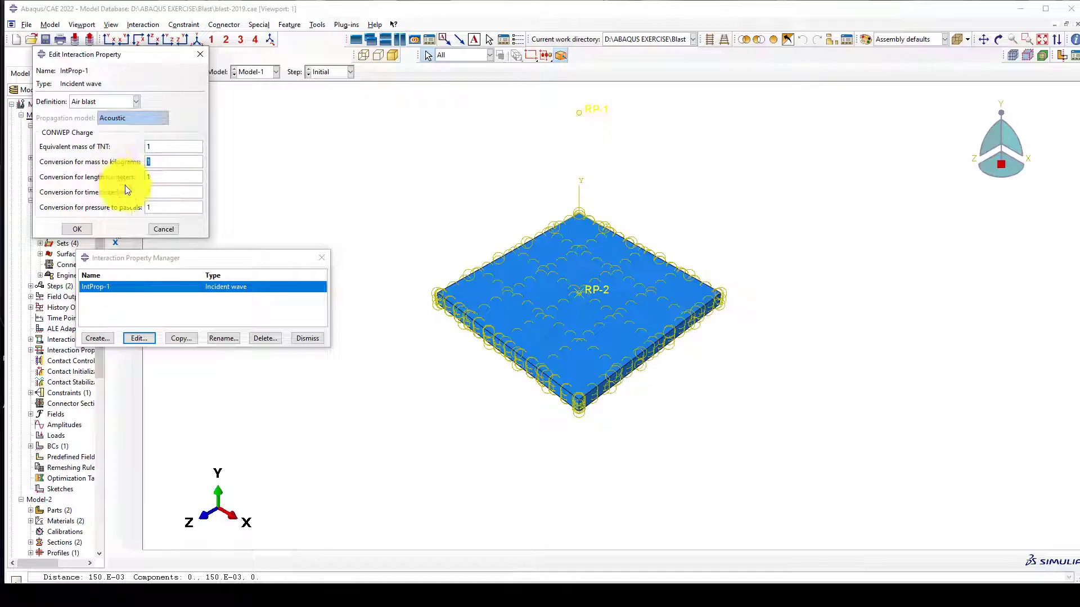
pyautogui.click(74, 228)
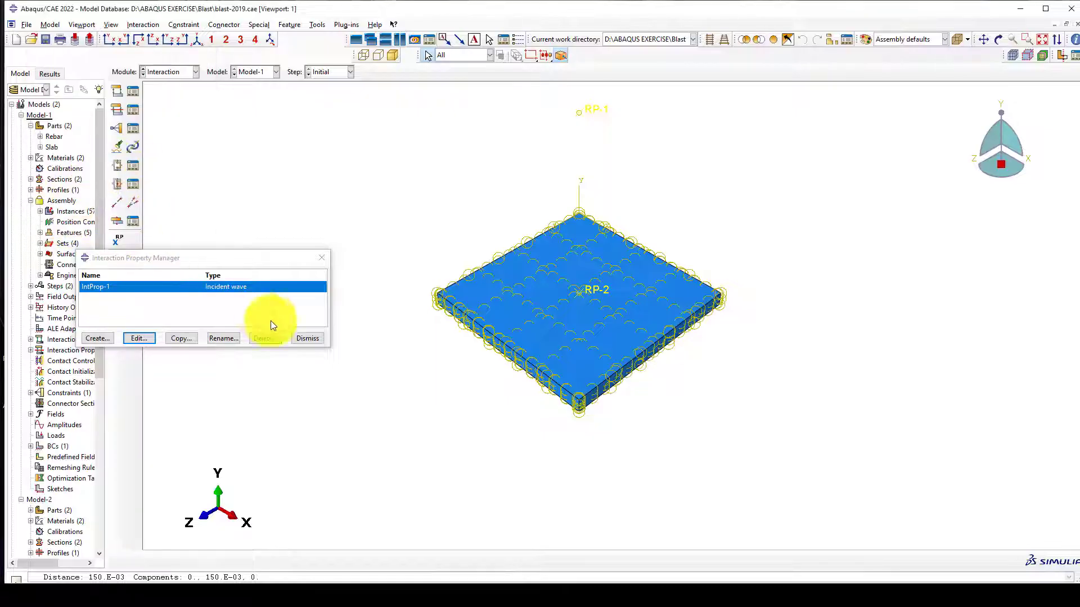
pyautogui.click(308, 338)
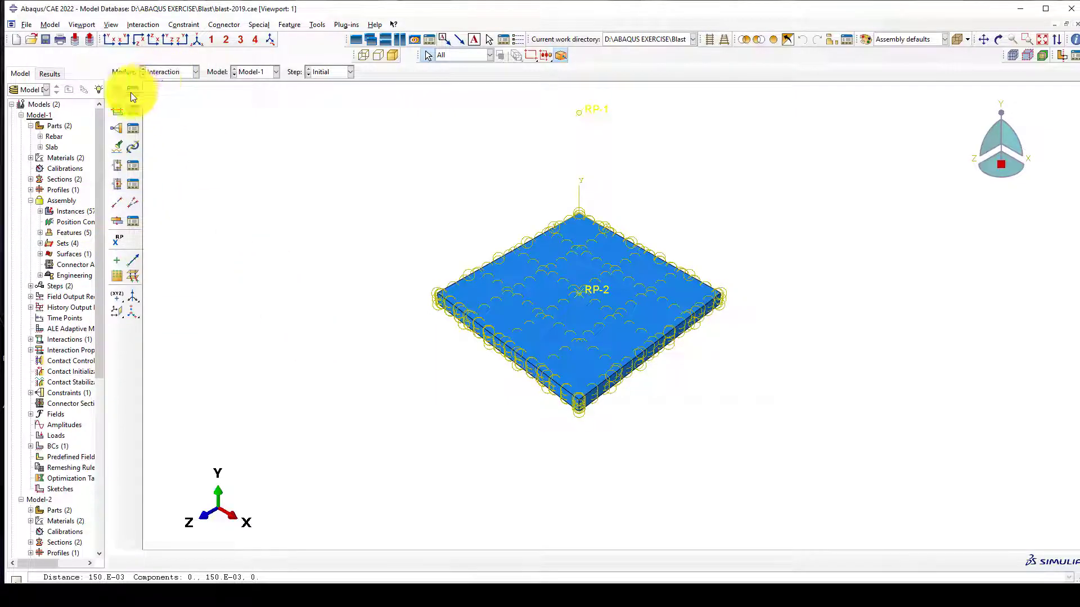
# Step: Review the embedded region constraint EM, including its picked regions and tolerances, then close the constraint list
pyautogui.click(134, 126)
pyautogui.scroll(-3, 569, 319)
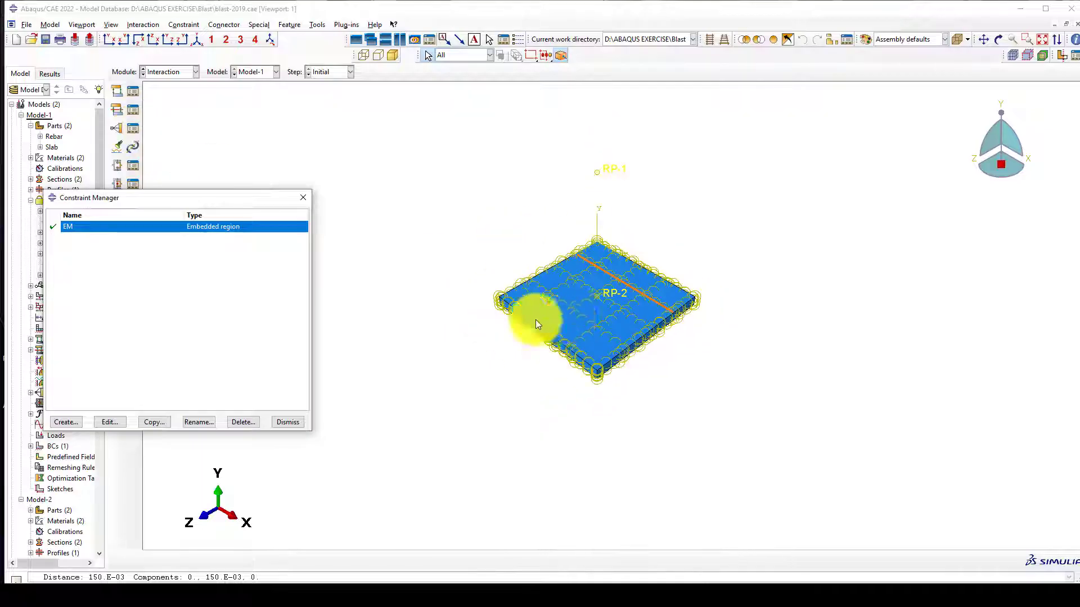
pyautogui.click(122, 422)
pyautogui.scroll(2, 619, 225)
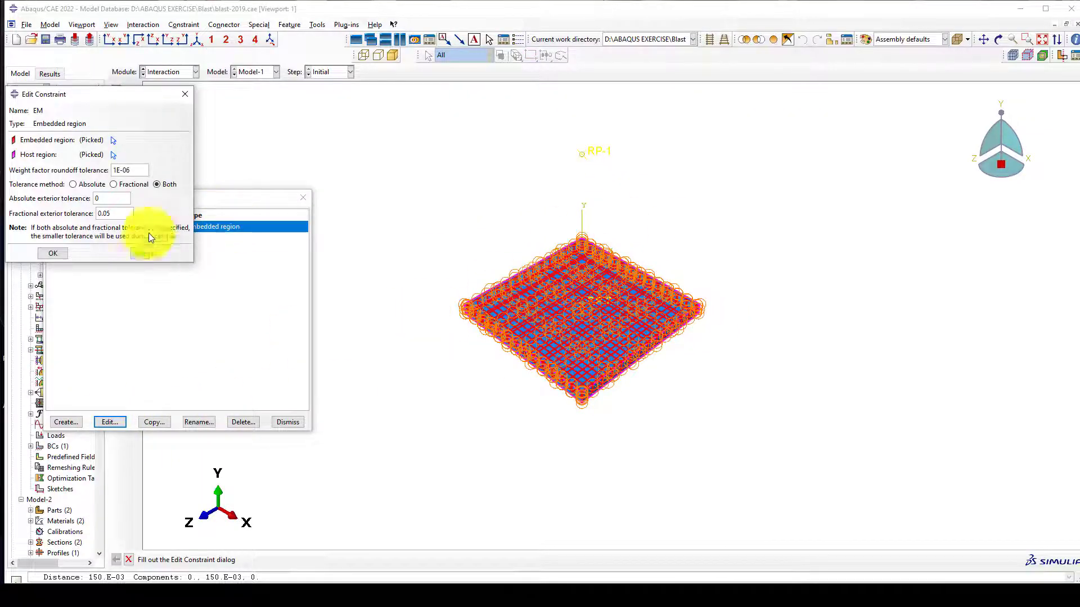
pyautogui.click(145, 255)
pyautogui.scroll(1, 566, 322)
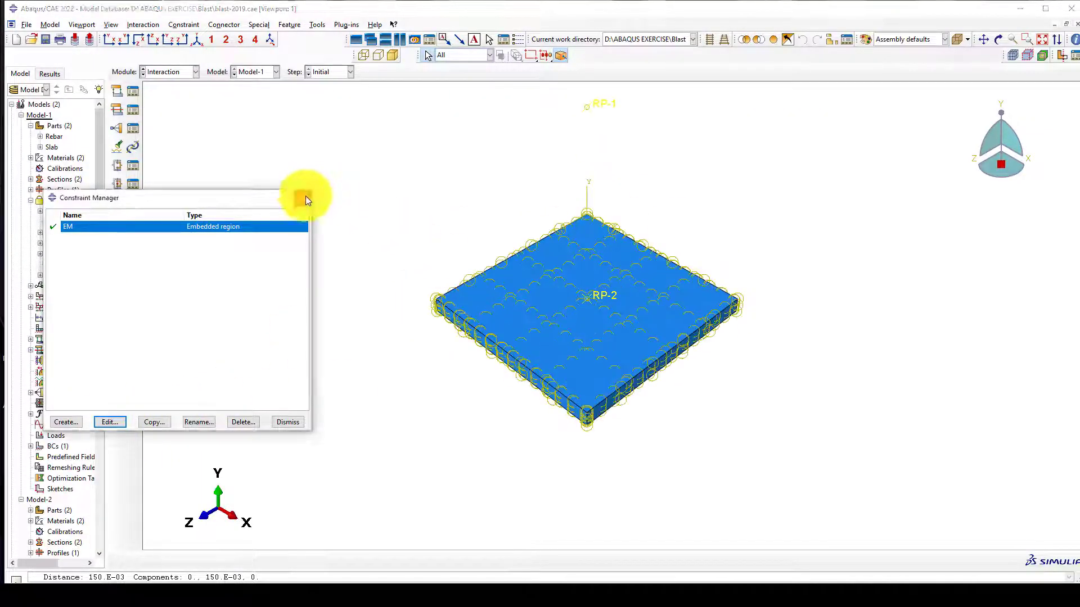
pyautogui.click(303, 197)
# Step: Review the CONWEP incident wave interaction Int-1 in Step-1, including its source point, surface and wave property, then close the interaction list
pyautogui.click(128, 91)
pyautogui.scroll(-2, 623, 318)
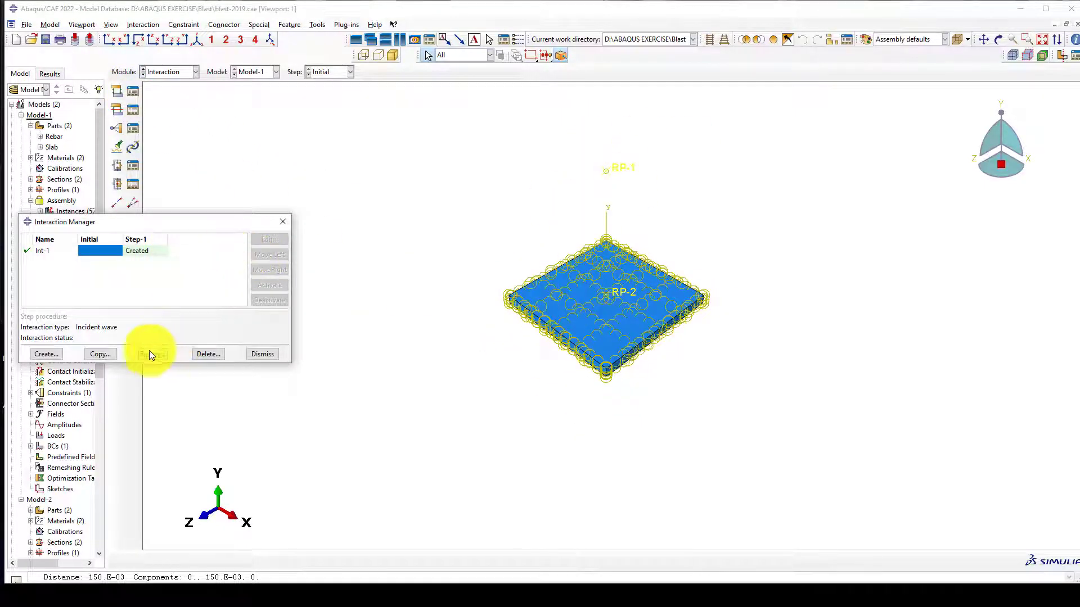
pyautogui.click(138, 251)
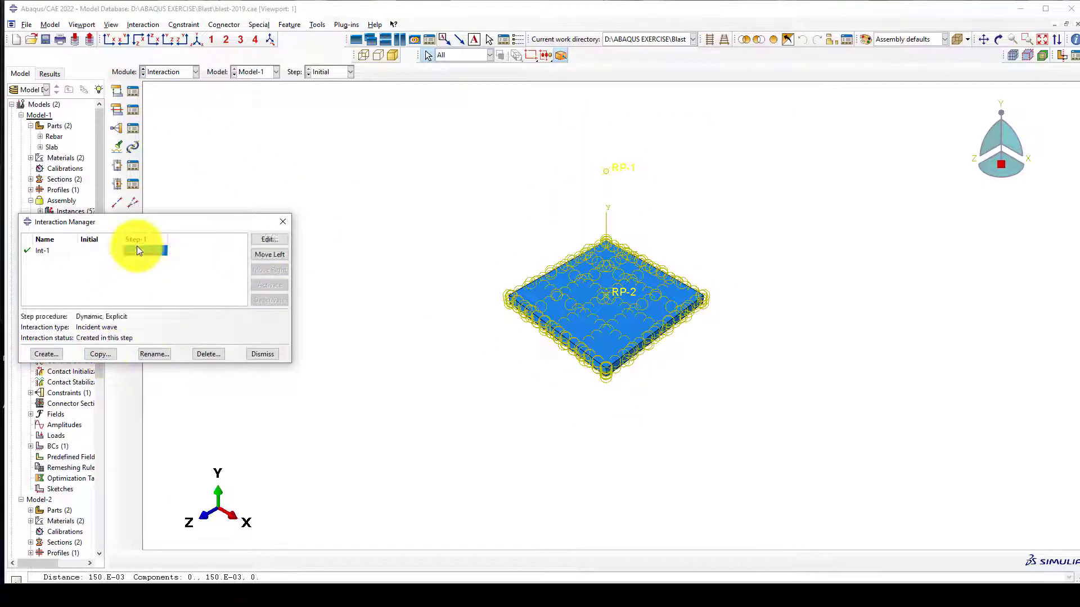
pyautogui.click(271, 240)
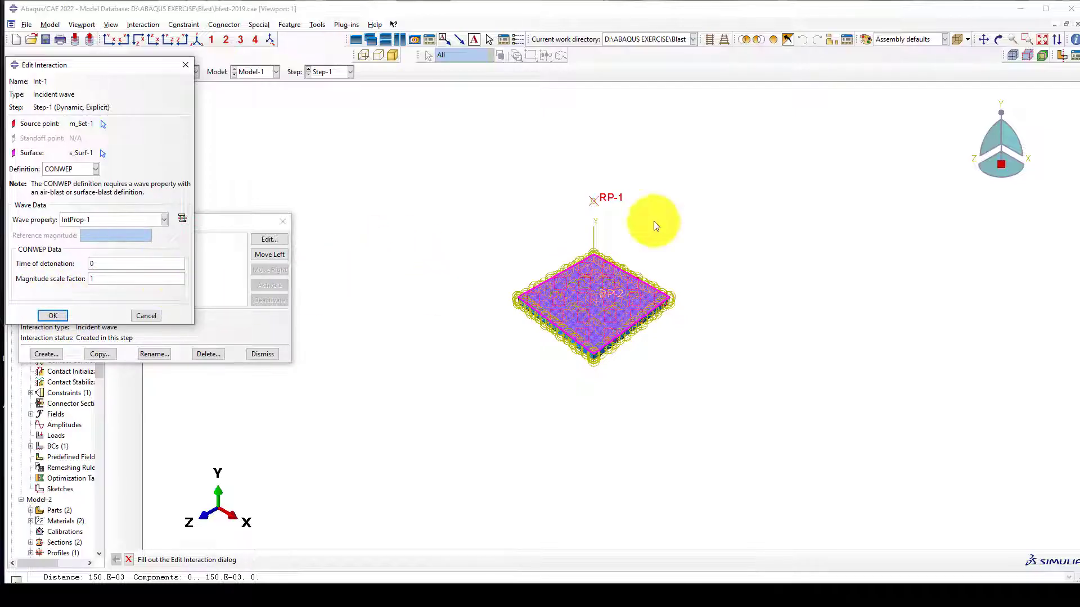
pyautogui.click(53, 316)
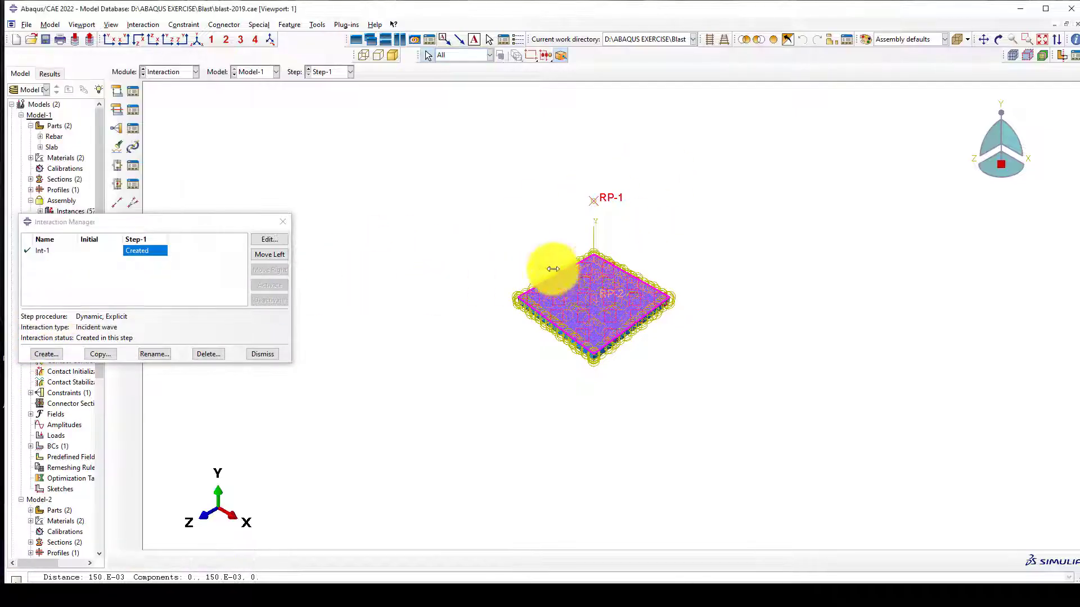
pyautogui.click(283, 221)
pyautogui.scroll(3, 667, 273)
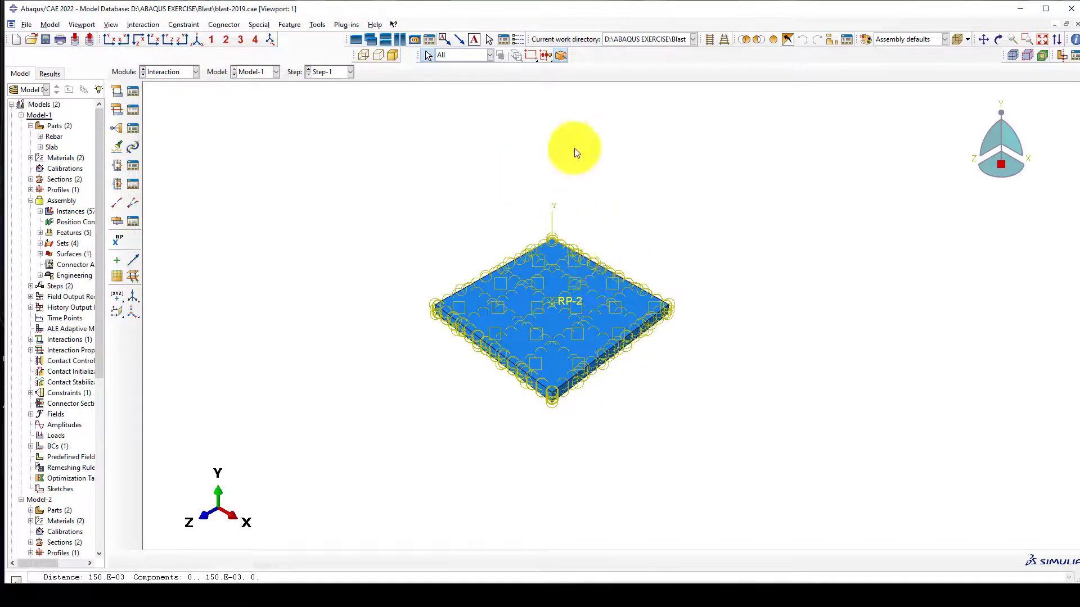
# Step: Switch to the Load module and review the BC-1 boundary condition created in the Initial step, then close the boundary condition list
pyautogui.click(174, 74)
pyautogui.click(164, 134)
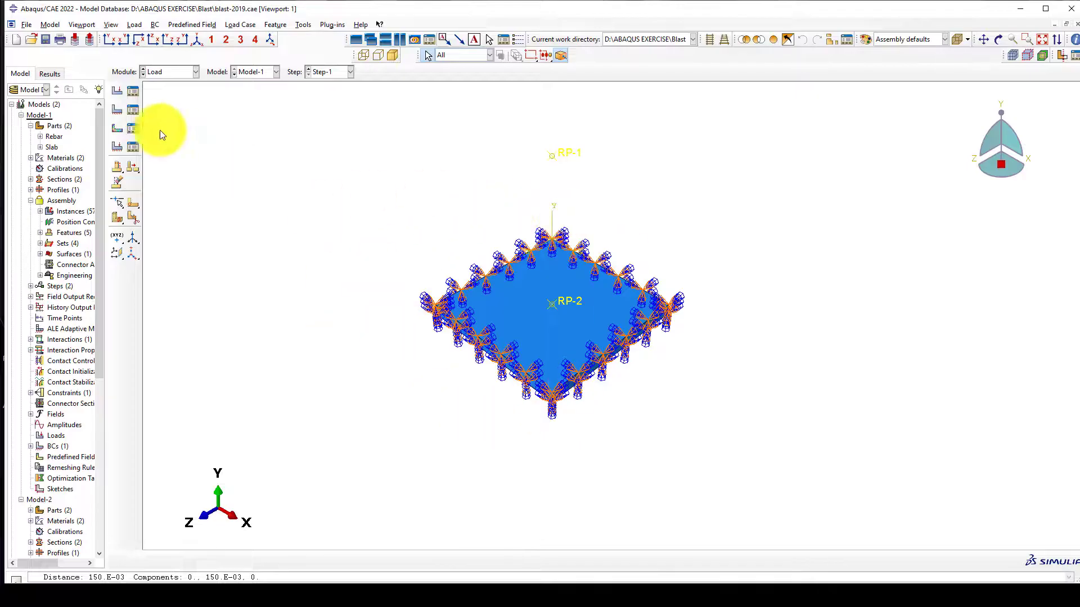
pyautogui.click(132, 111)
pyautogui.click(456, 250)
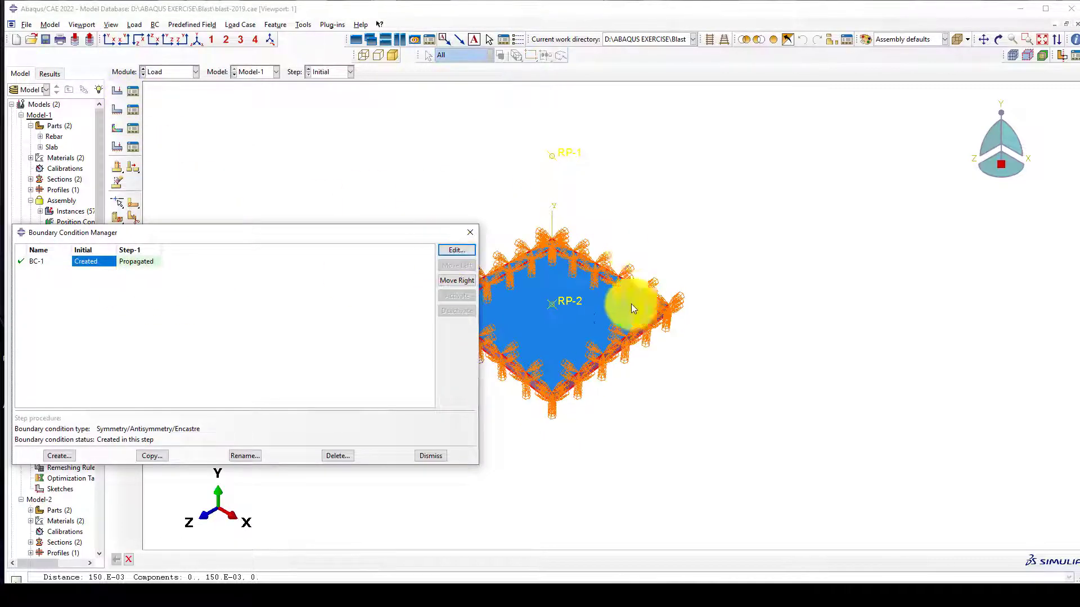
pyautogui.click(185, 85)
pyautogui.click(470, 232)
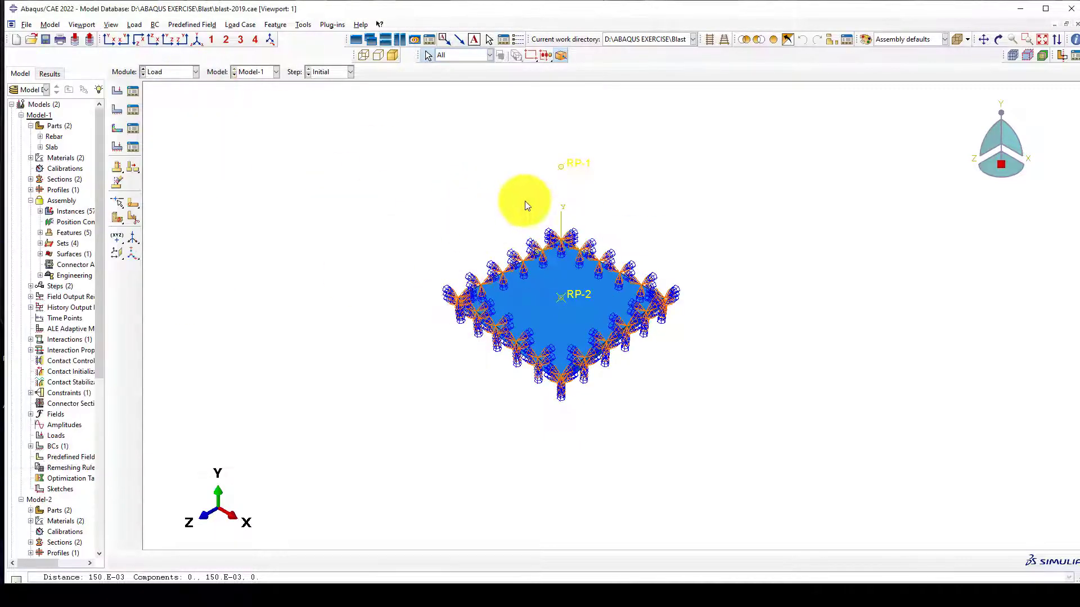
# Step: Switch to the Mesh module and inspect the mesh of the slab assembly
pyautogui.click(180, 75)
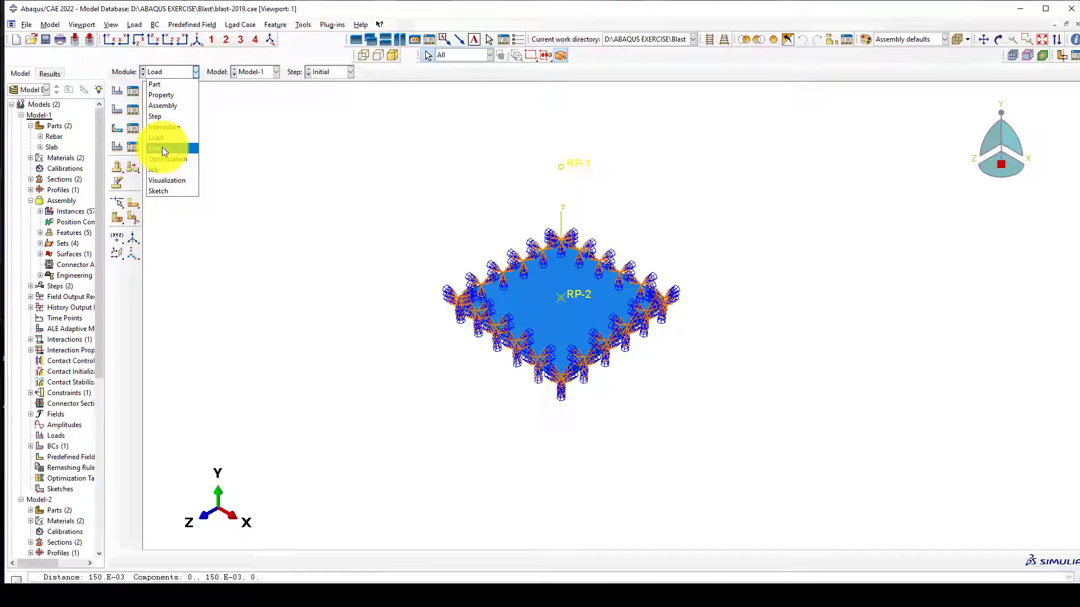
pyautogui.click(167, 148)
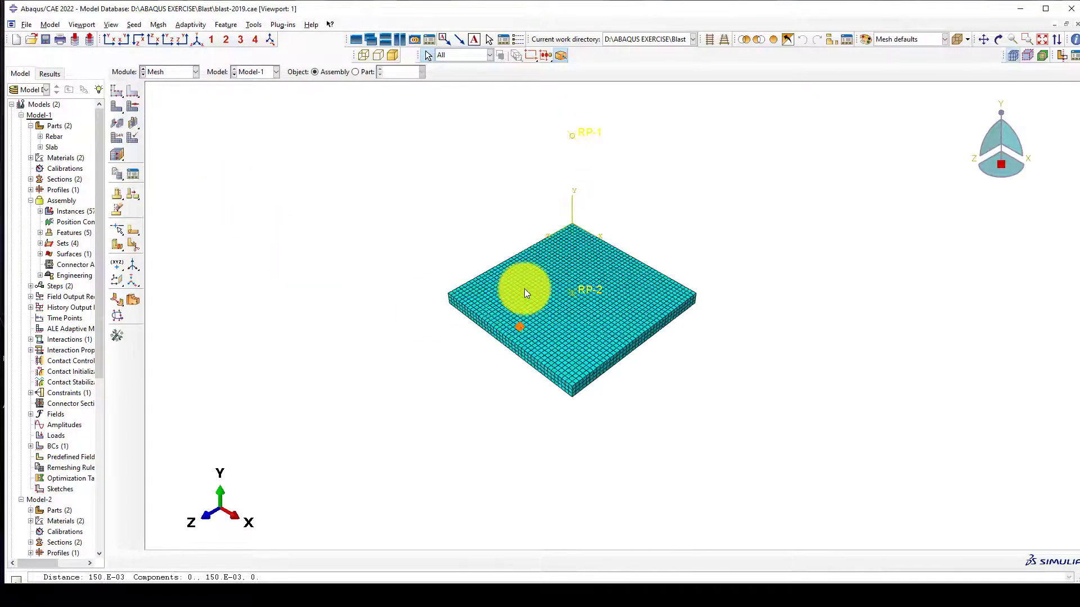
pyautogui.scroll(3, 506, 295)
pyautogui.scroll(2, 492, 303)
pyautogui.scroll(-3, 415, 278)
pyautogui.scroll(2, 513, 291)
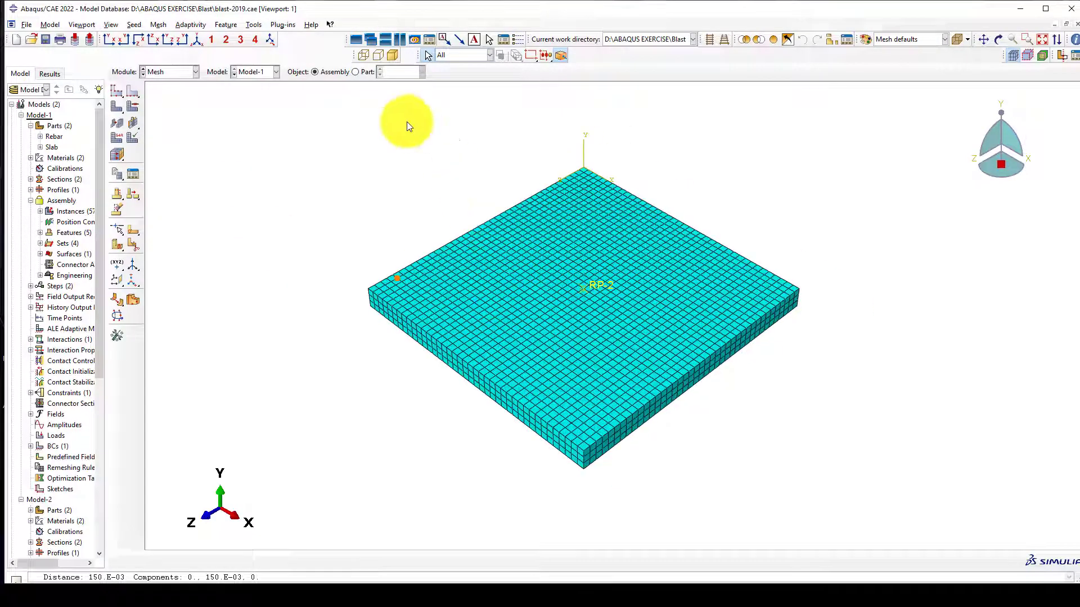
# Step: Display the Slab part and check its approximate global seed size, then close the global seeds settings
pyautogui.click(360, 72)
pyautogui.click(116, 92)
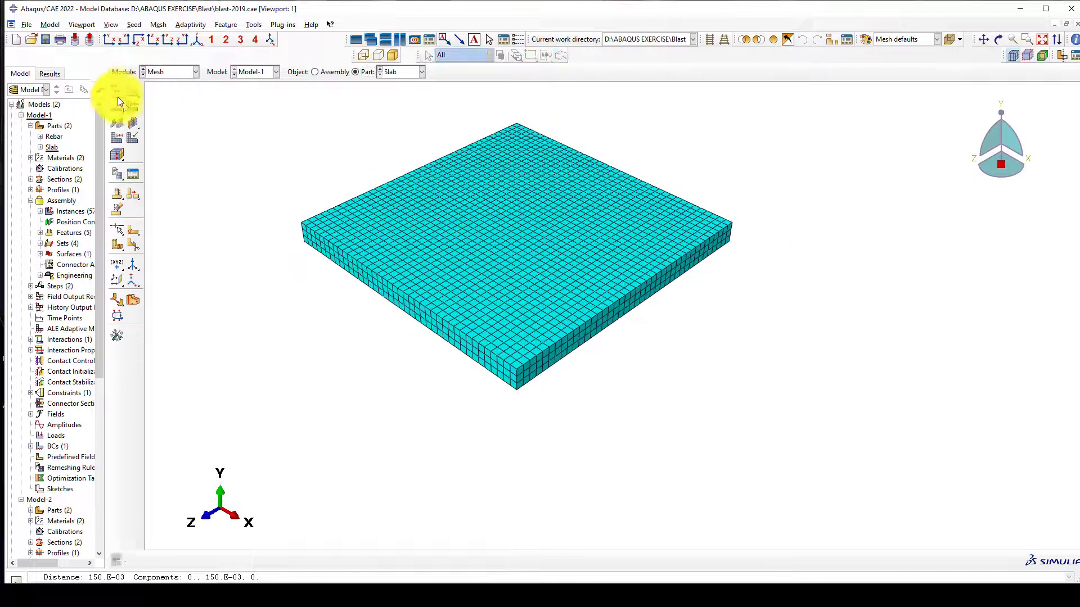
pyautogui.moveTo(166, 235); pyautogui.dragTo(161, 235)
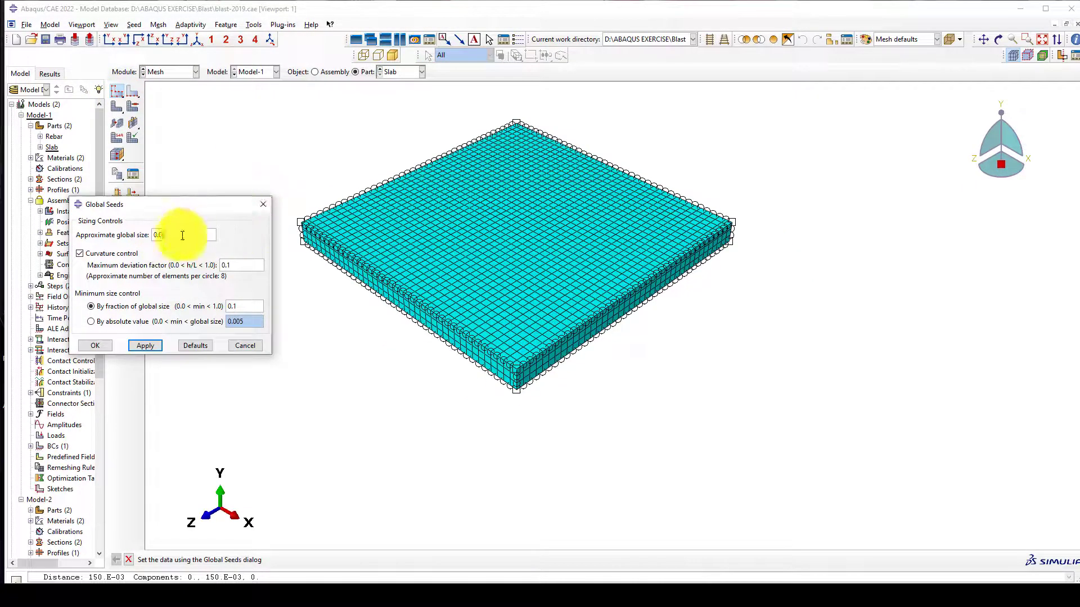
pyautogui.click(267, 203)
# Step: Switch to the Job module and open the job manager
pyautogui.click(177, 72)
pyautogui.click(159, 171)
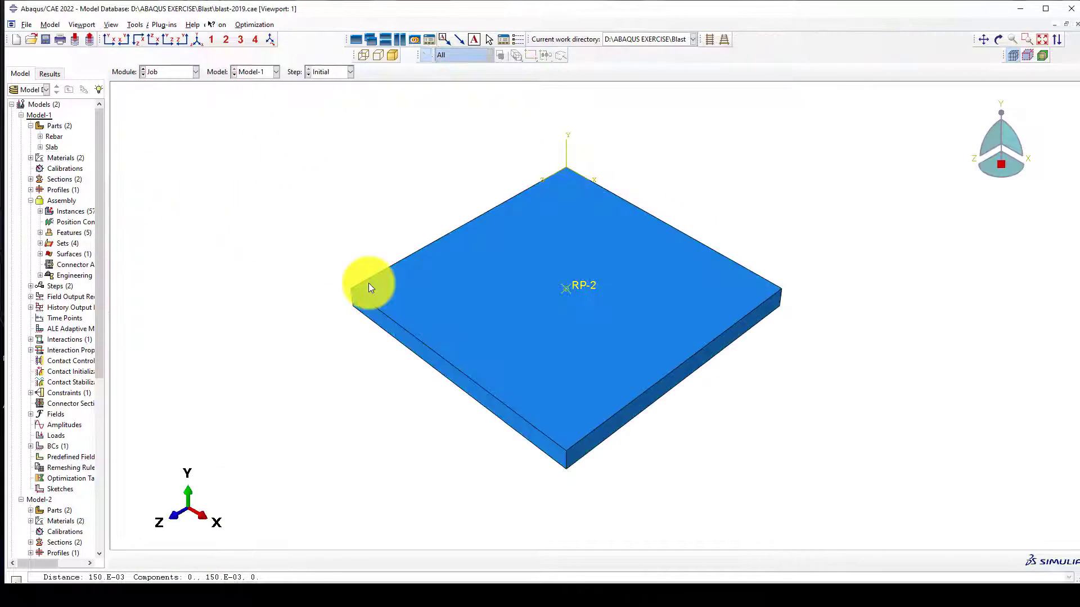
pyautogui.click(129, 96)
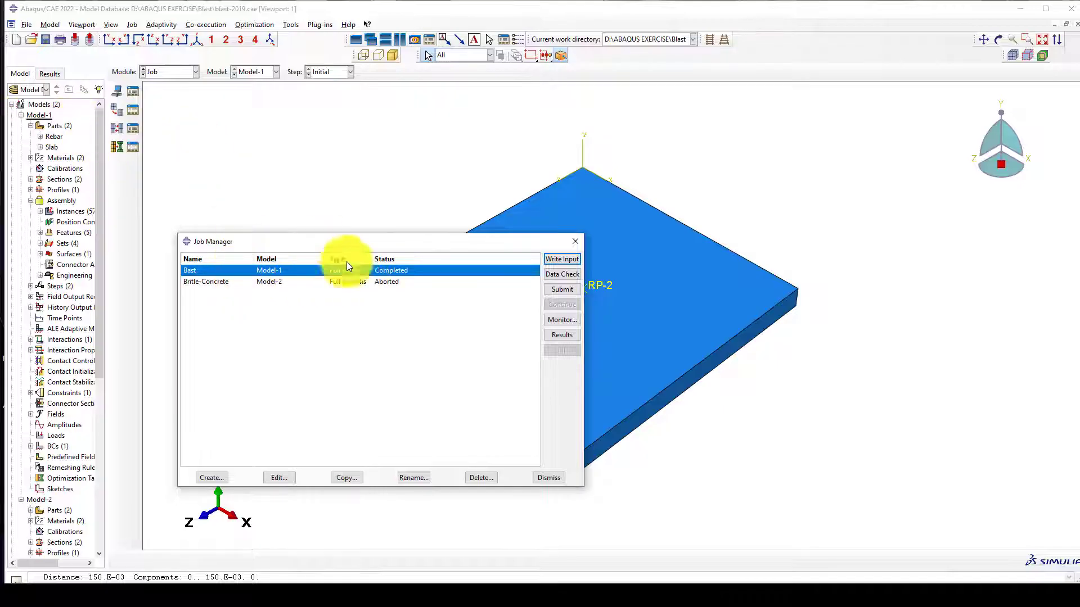
pyautogui.click(559, 291)
# Step: Create a full analysis job named Blast_Withouth-Failure for Model-1 with the default job settings
pyautogui.click(213, 477)
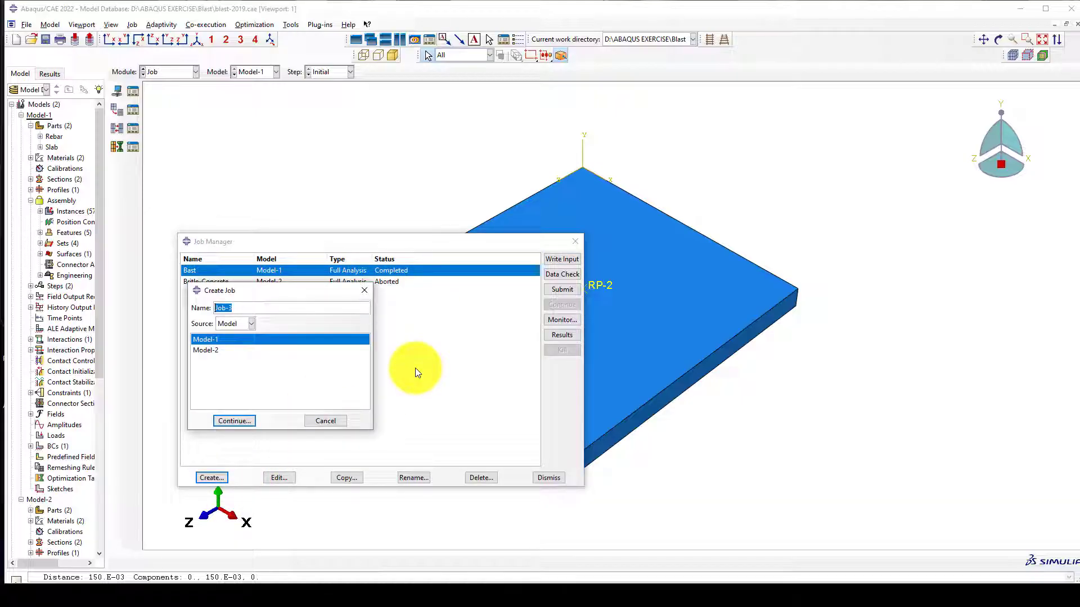
pyautogui.write('Blast_Withouth-Failure')
pyautogui.press('BackSpace')
pyautogui.press('BackSpace')
pyautogui.write('erre')
pyautogui.click(243, 423)
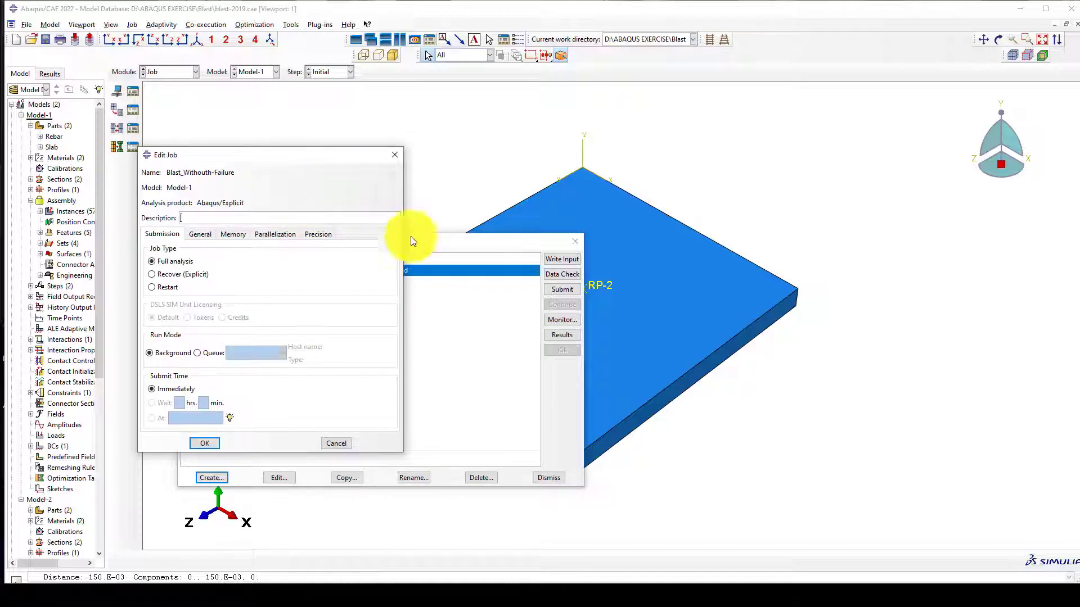
pyautogui.click(209, 442)
# Step: Submit the Blast_Withouth-Failure job, monitor its progress in an enlarged monitor window until it completes, and close the monitor
pyautogui.scroll(3, 809, 228)
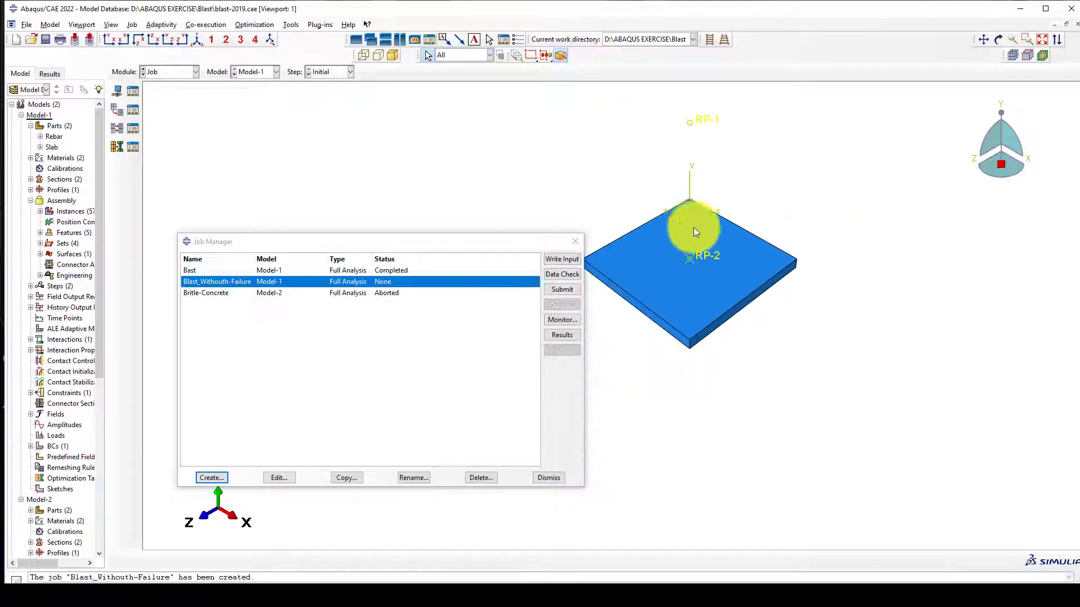
pyautogui.scroll(-4, 669, 242)
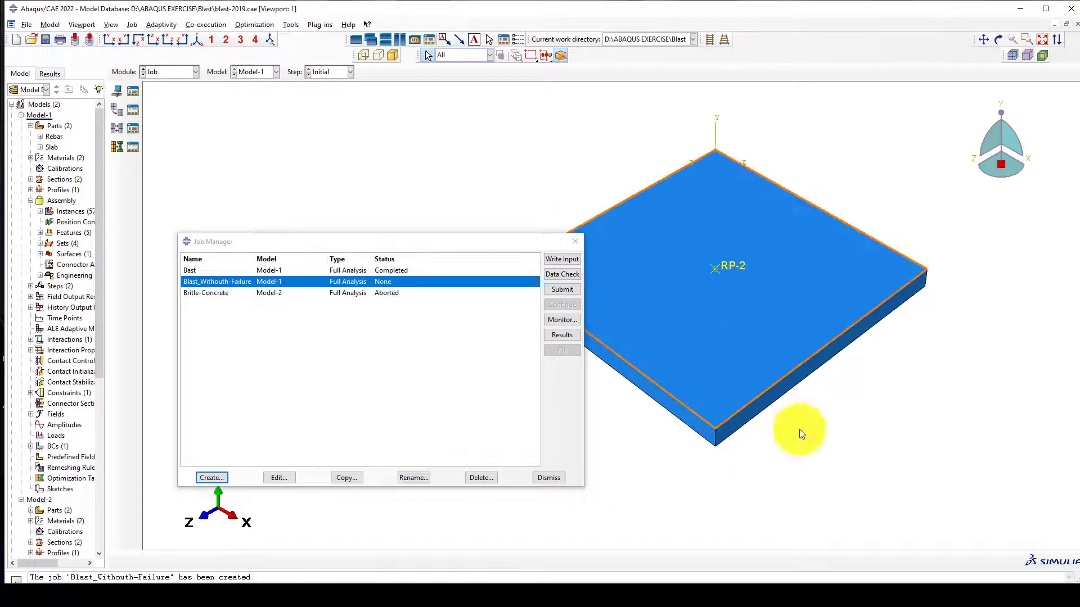
pyautogui.scroll(1, 787, 326)
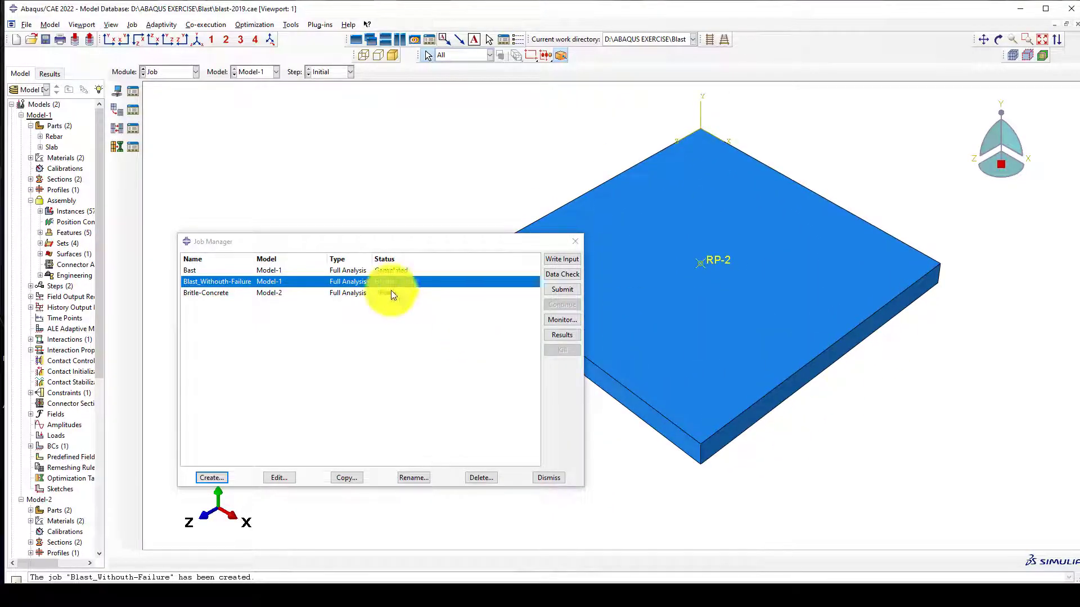
pyautogui.click(562, 287)
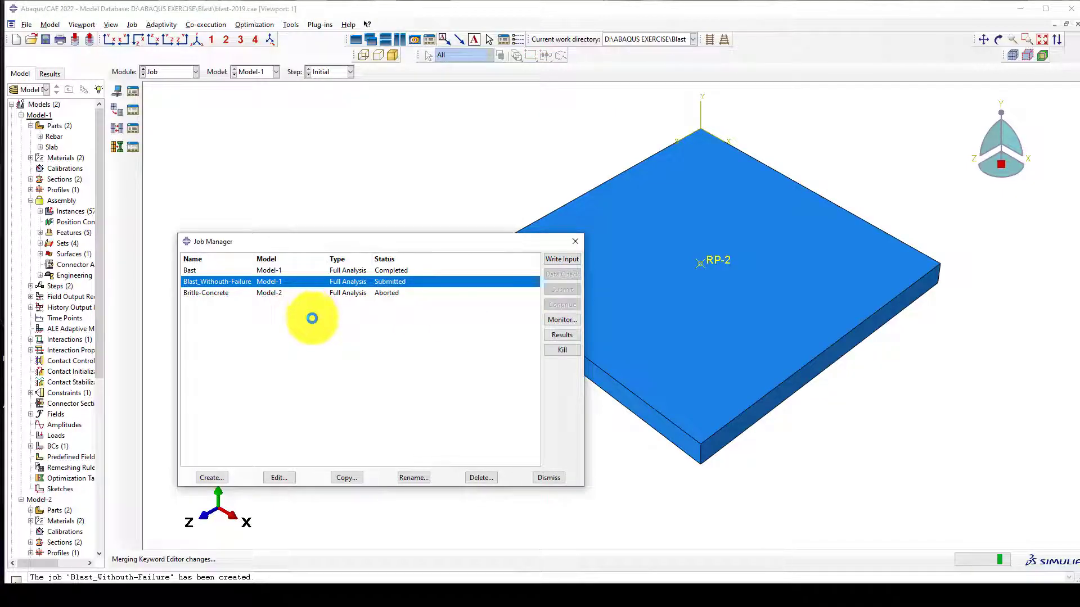
pyautogui.click(556, 320)
pyautogui.moveTo(192, 77); pyautogui.dragTo(284, 91)
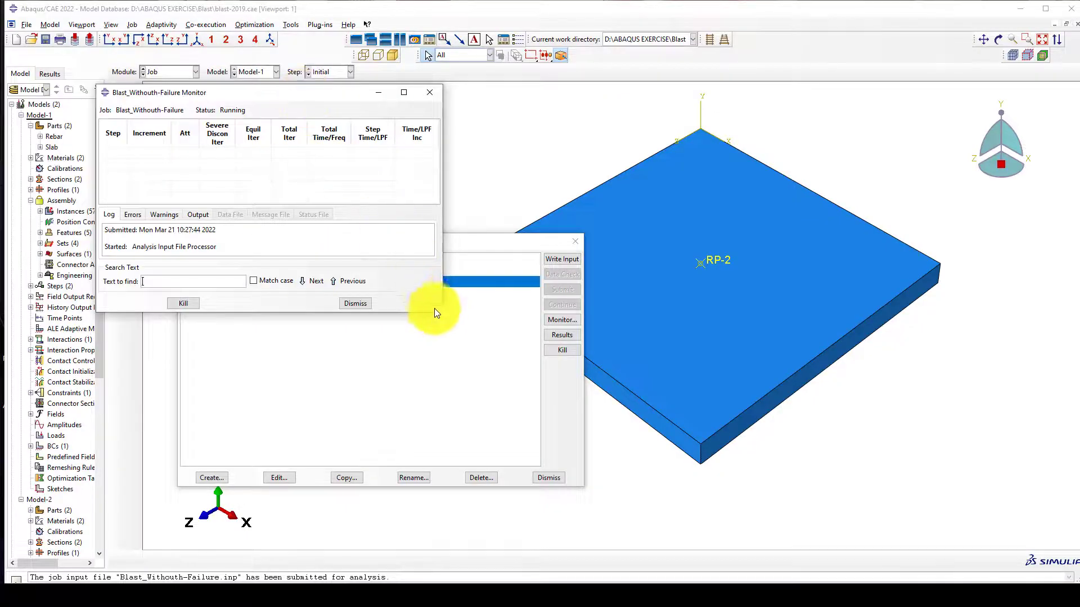
pyautogui.moveTo(442, 312); pyautogui.dragTo(507, 387)
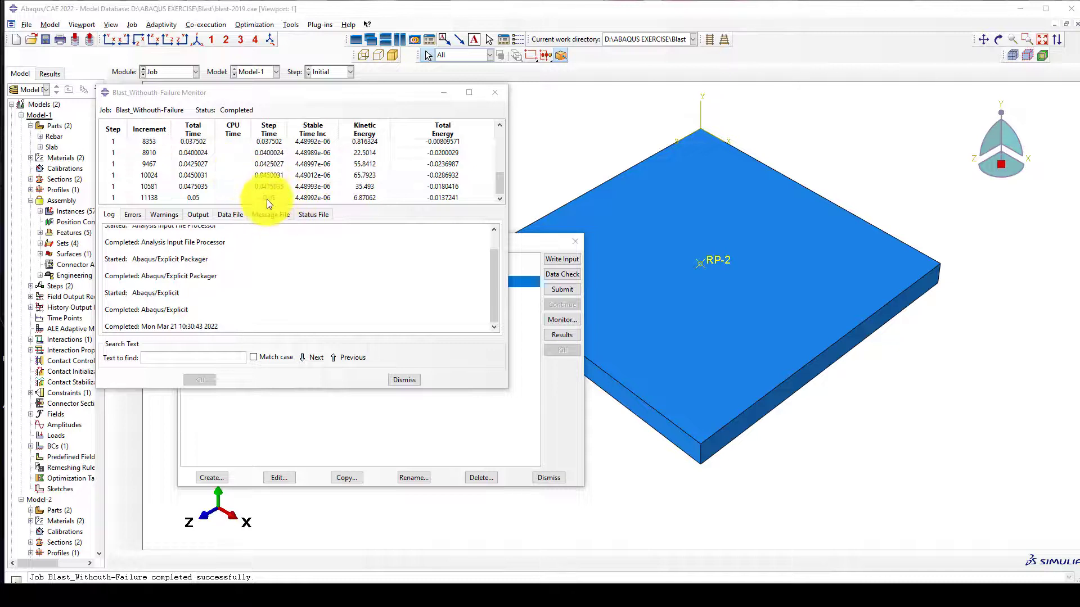
pyautogui.click(403, 380)
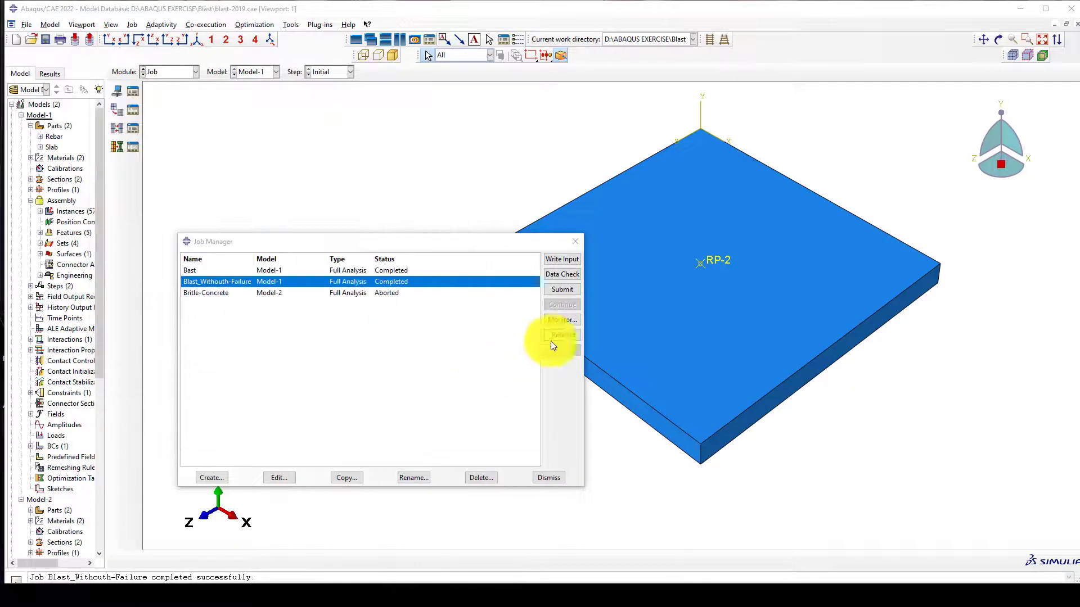
# Step: Open the results of Blast_Withouth-Failure and plot the Mises stress contours on the deformed slab
pyautogui.click(562, 335)
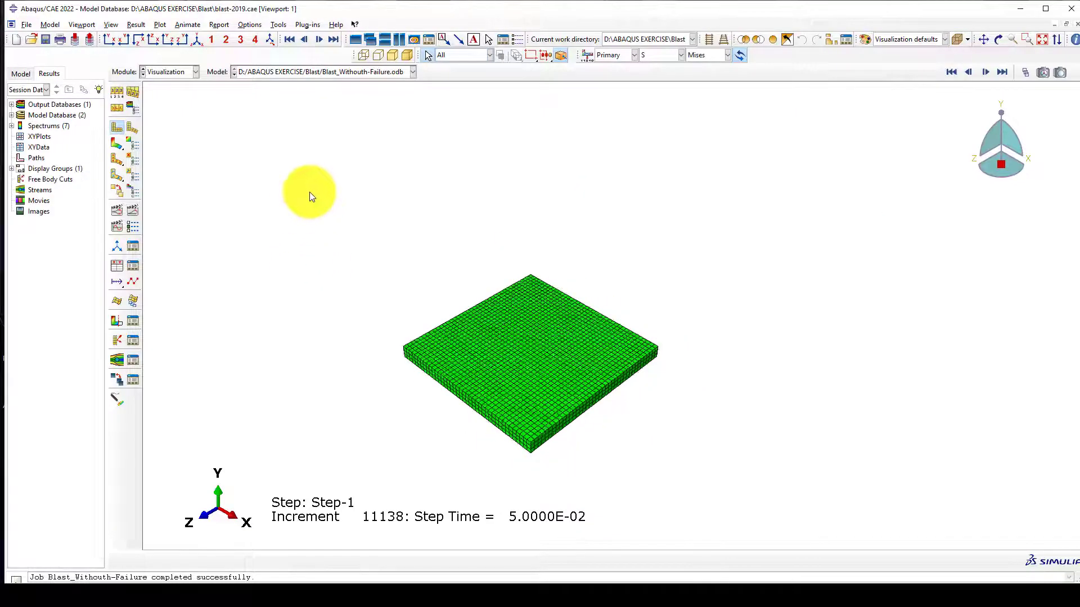
pyautogui.click(117, 144)
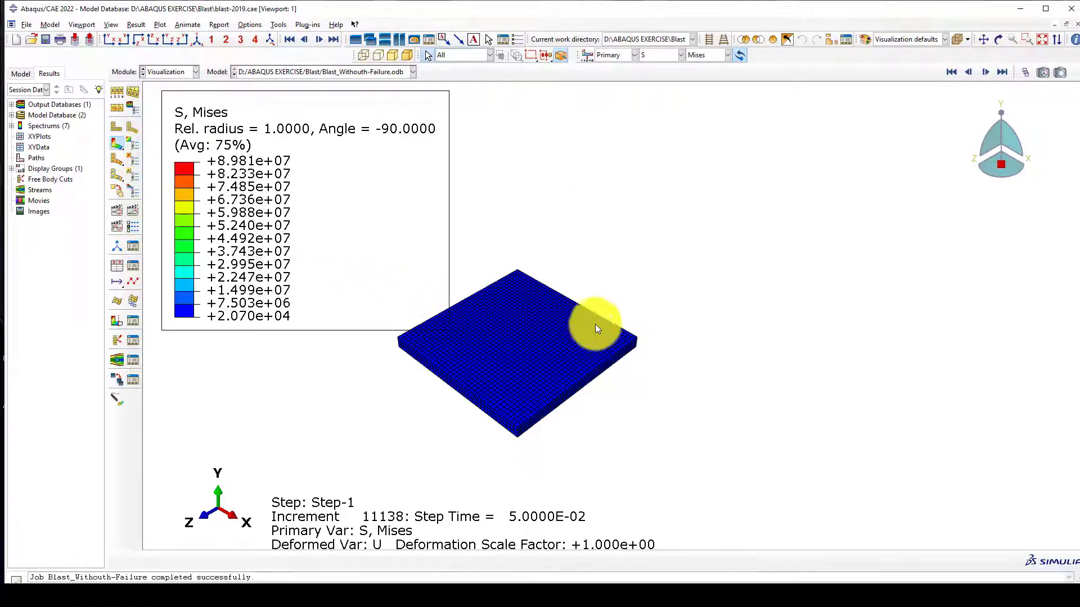
pyautogui.scroll(3, 551, 325)
pyautogui.scroll(-4, 446, 344)
pyautogui.scroll(3, 584, 322)
pyautogui.scroll(-2, 513, 362)
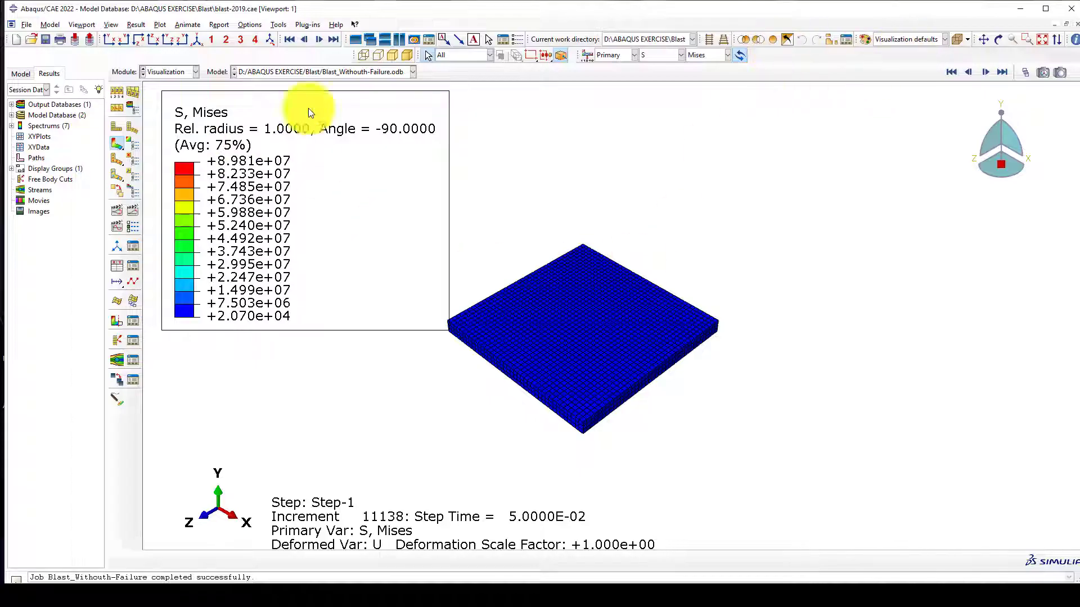
pyautogui.scroll(2, 478, 333)
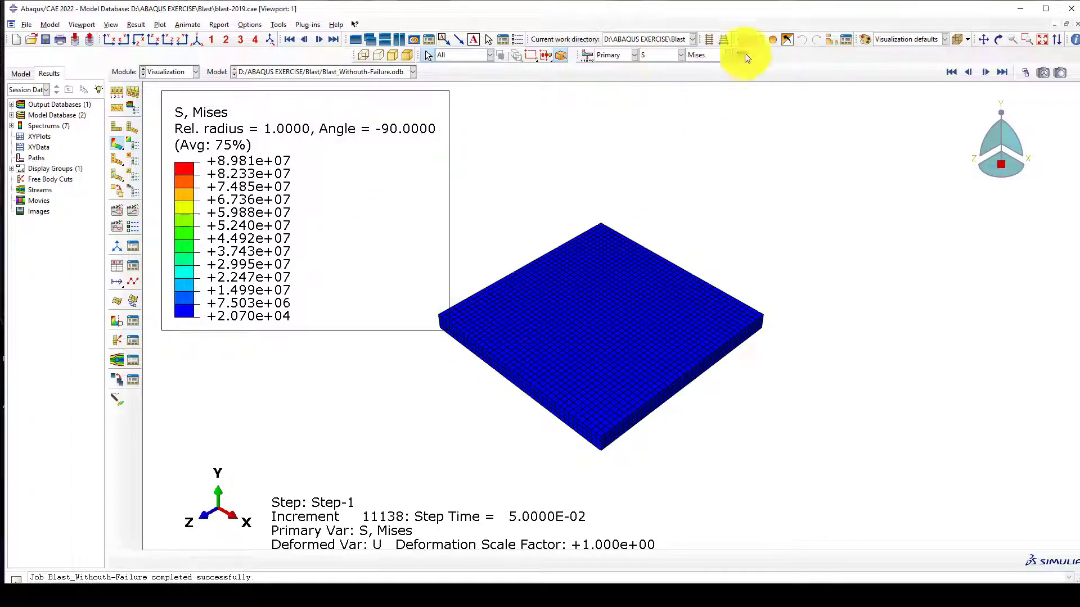
# Step: Limit the displayed results to the SLAB-1 part instance using a display group
pyautogui.click(830, 40)
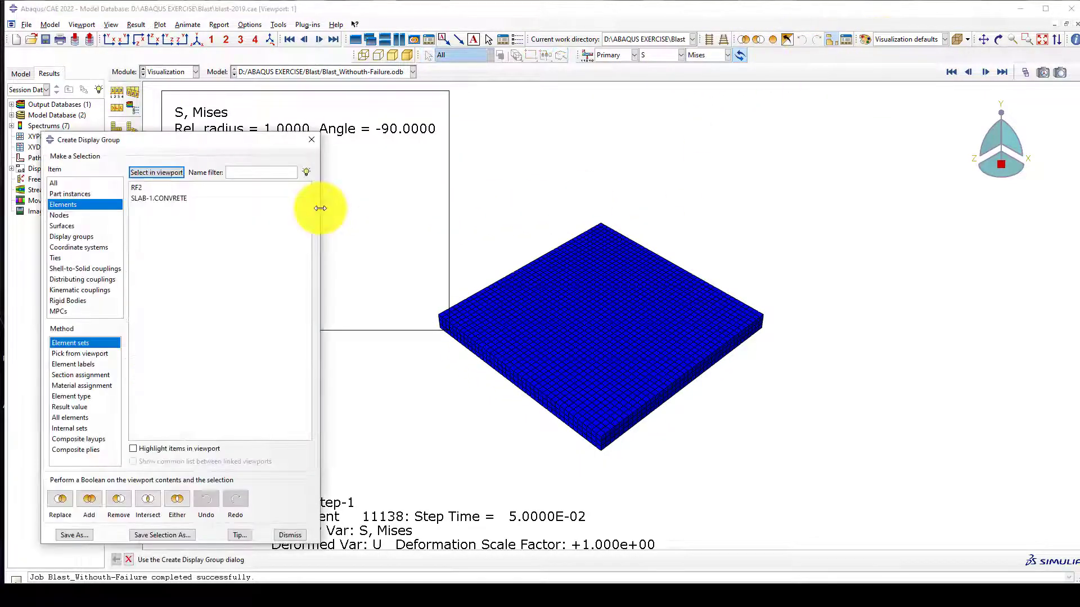
pyautogui.click(169, 199)
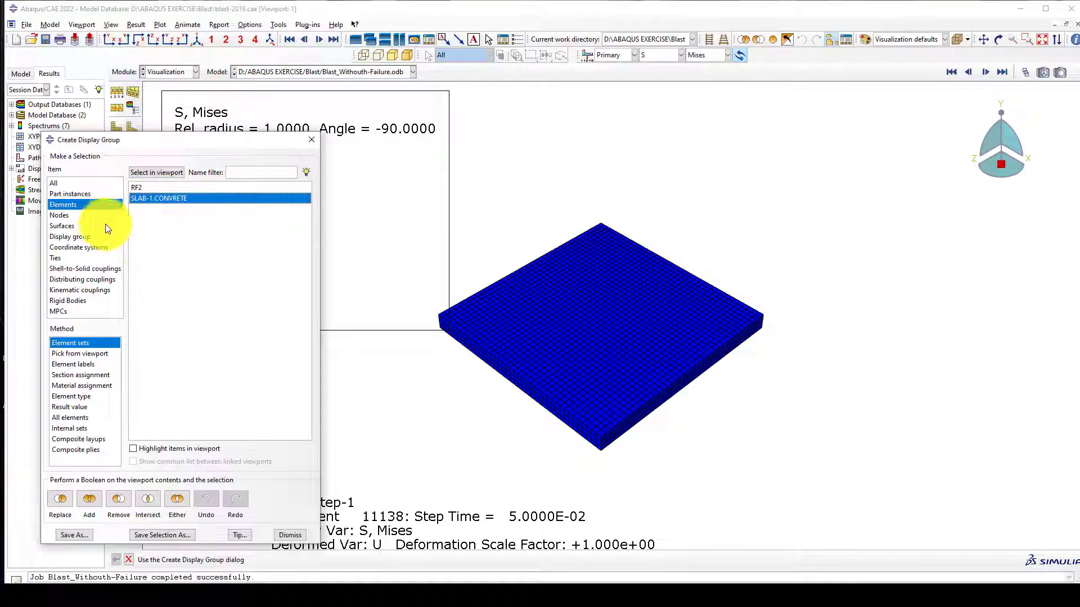
pyautogui.click(73, 195)
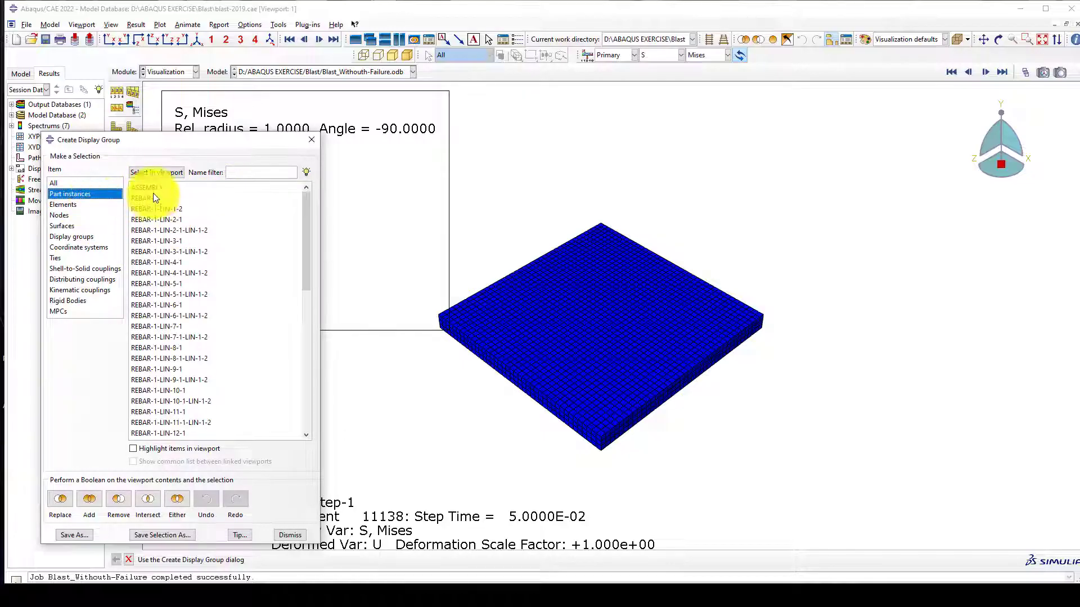
pyautogui.scroll(-15, 262, 306)
pyautogui.click(145, 434)
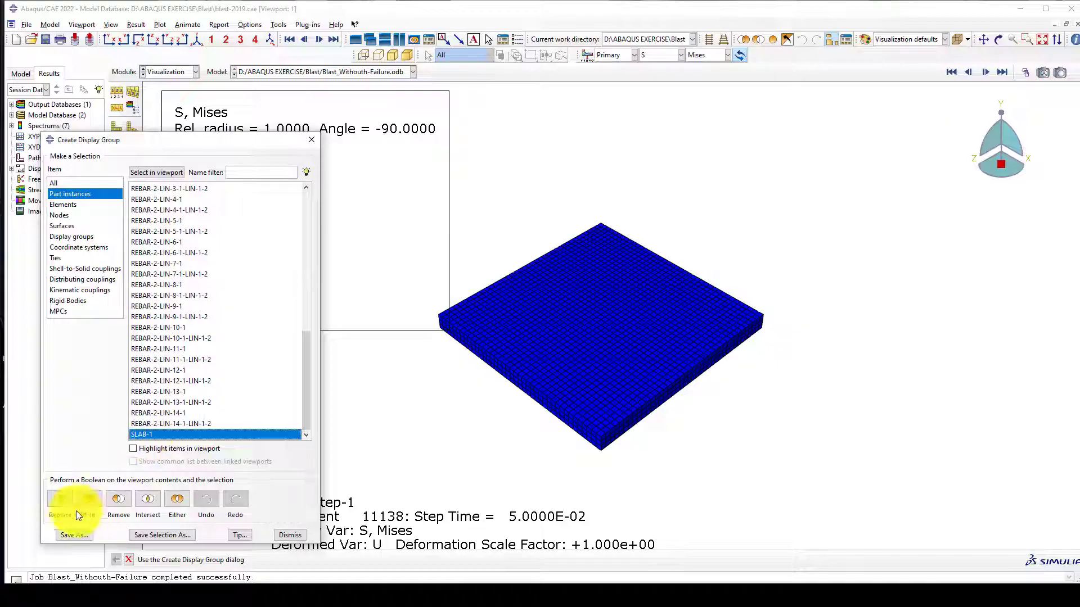
pyautogui.click(63, 497)
pyautogui.click(312, 140)
# Step: Inspect the Mises stress contours on the slab and start their time-history animation
pyautogui.scroll(2, 590, 343)
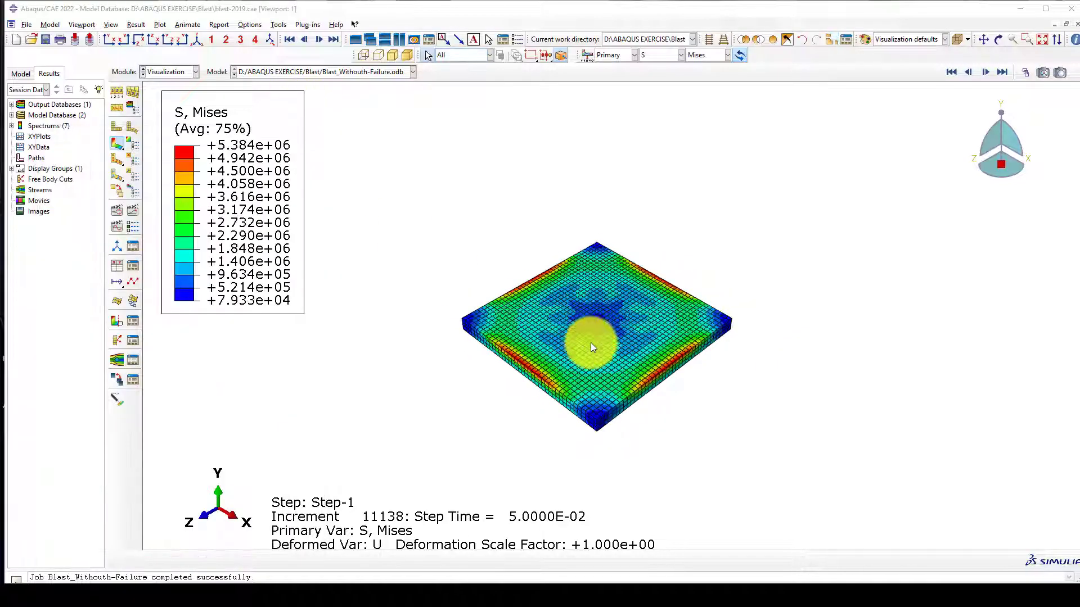
pyautogui.scroll(-6, 636, 352)
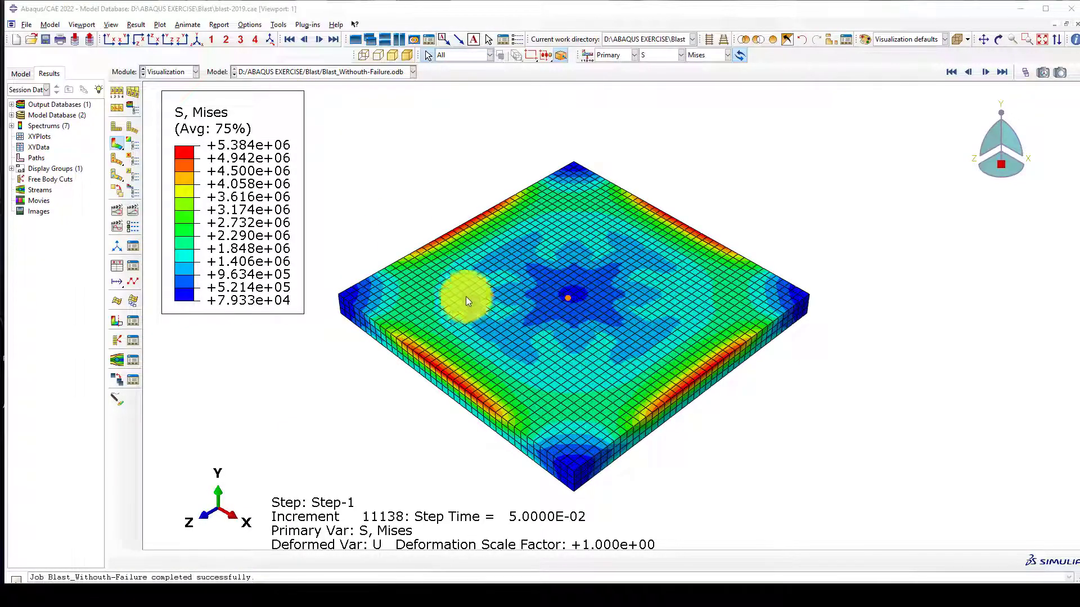
pyautogui.scroll(-6, 520, 281)
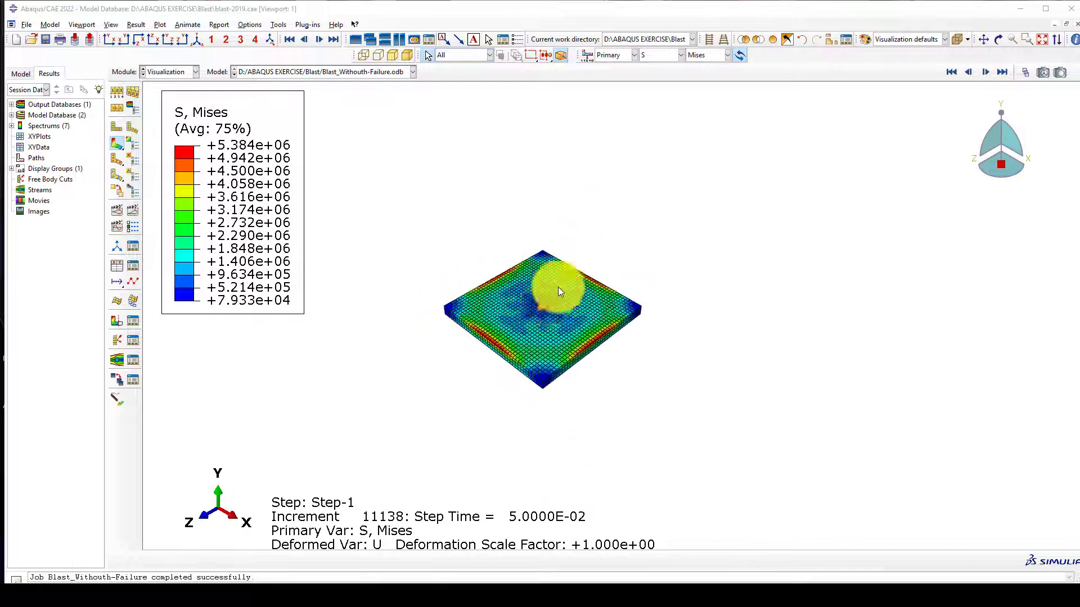
pyautogui.scroll(4, 543, 315)
pyautogui.scroll(2, 511, 328)
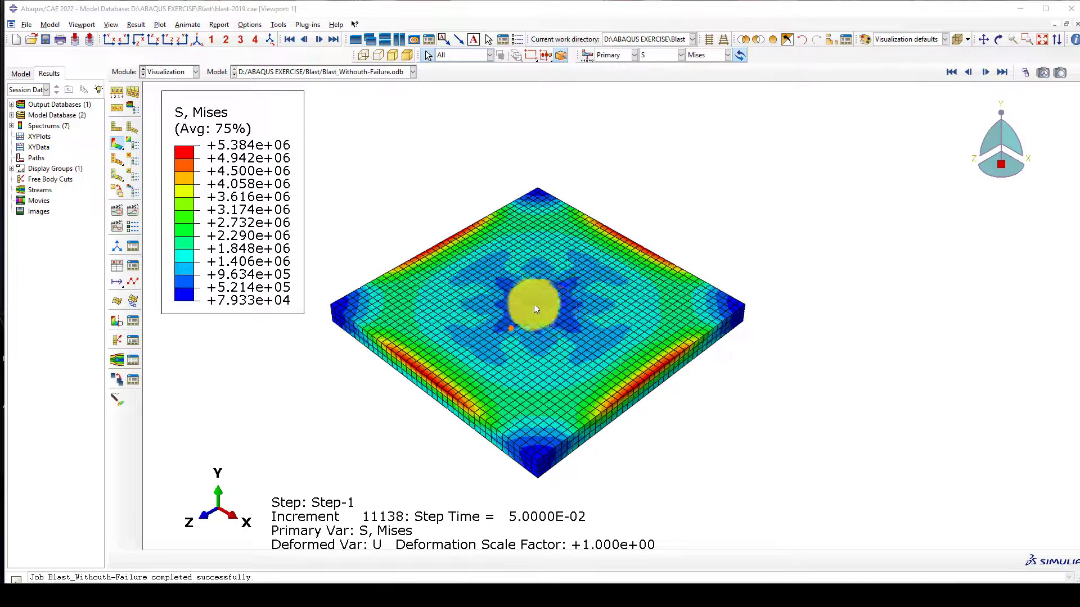
pyautogui.scroll(-1, 531, 305)
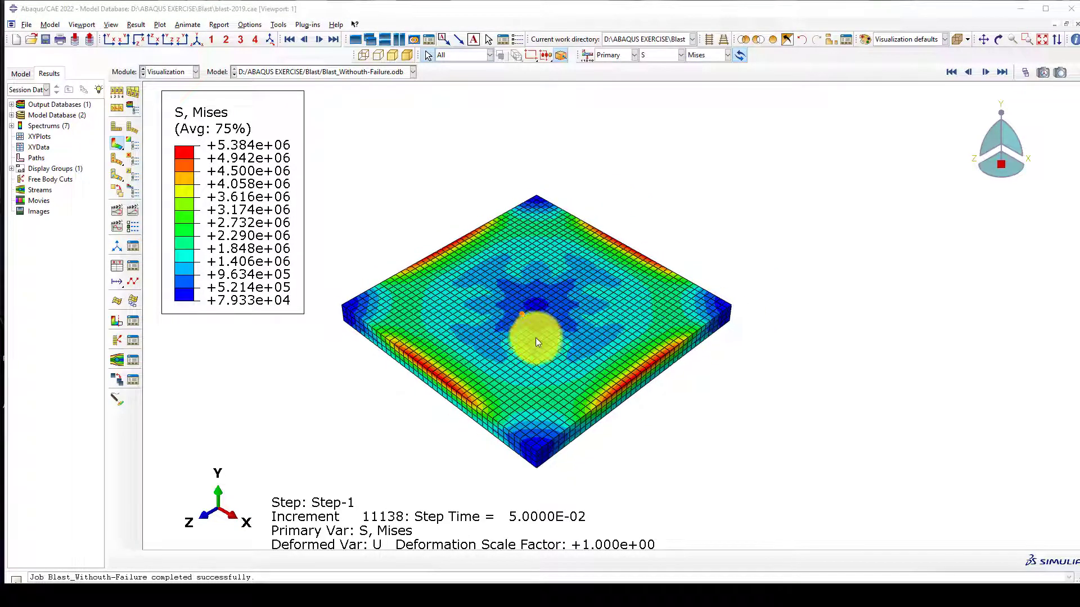
pyautogui.click(136, 208)
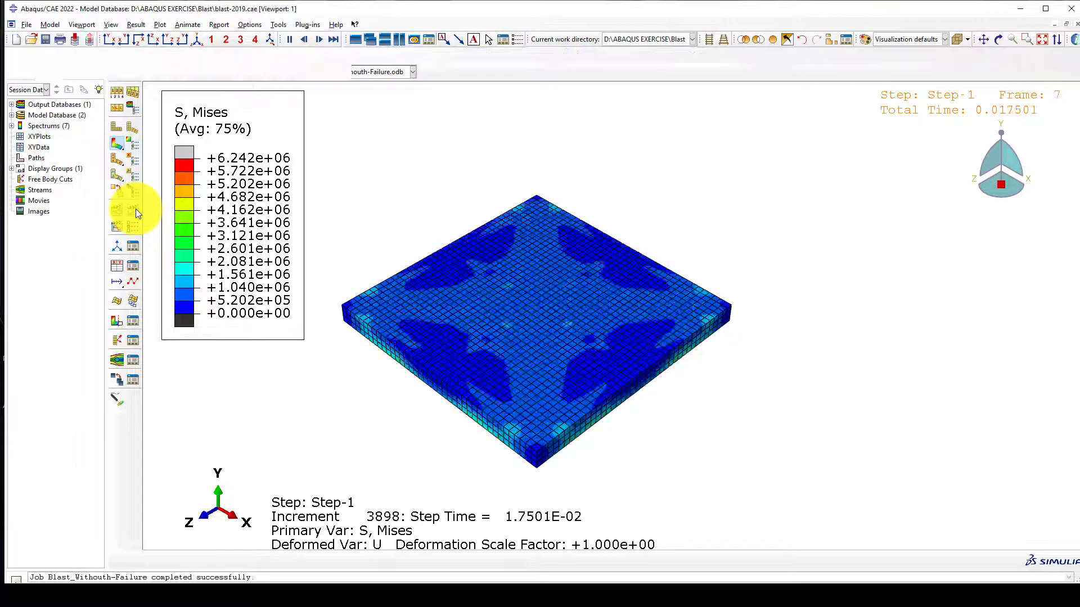
# Step: Set a uniform deformation scale factor of 100 for the slab plot, watch the exaggerated animation, and stop it
pyautogui.click(253, 26)
pyautogui.click(255, 37)
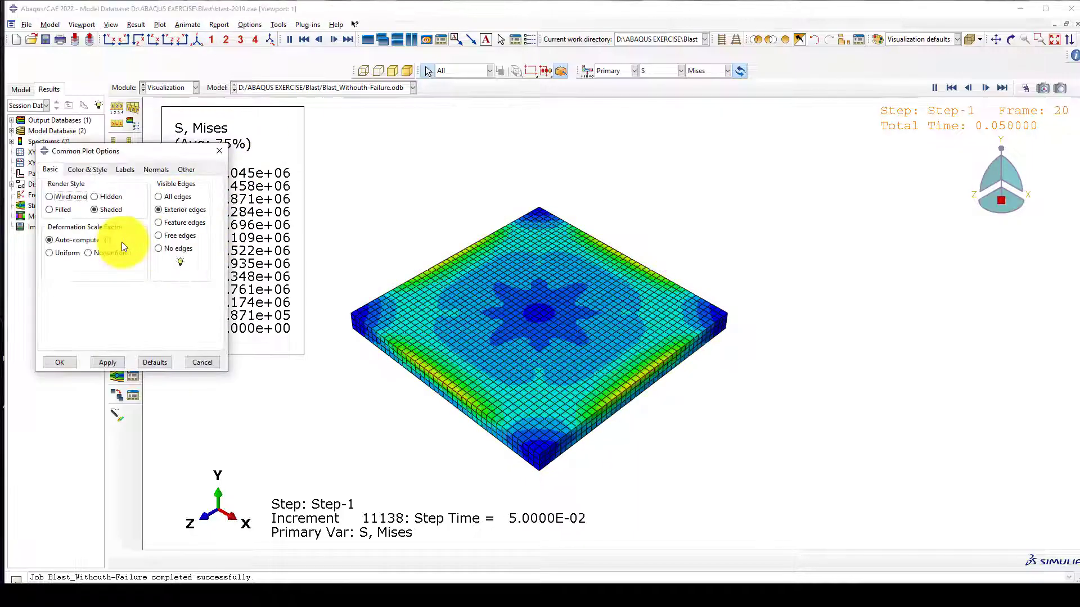
pyautogui.click(63, 253)
pyautogui.click(91, 269)
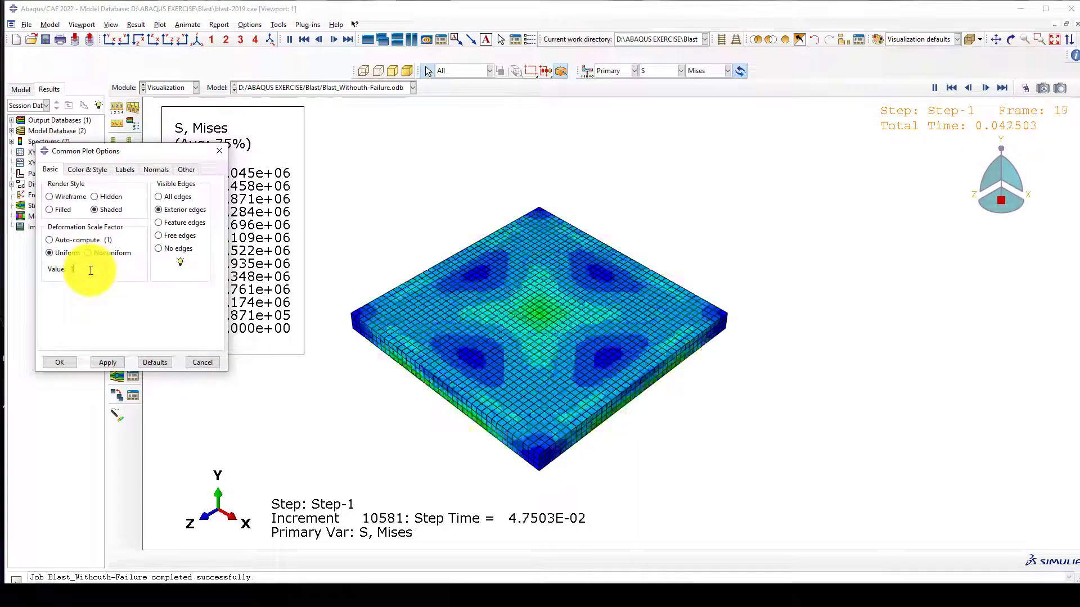
pyautogui.write('00')
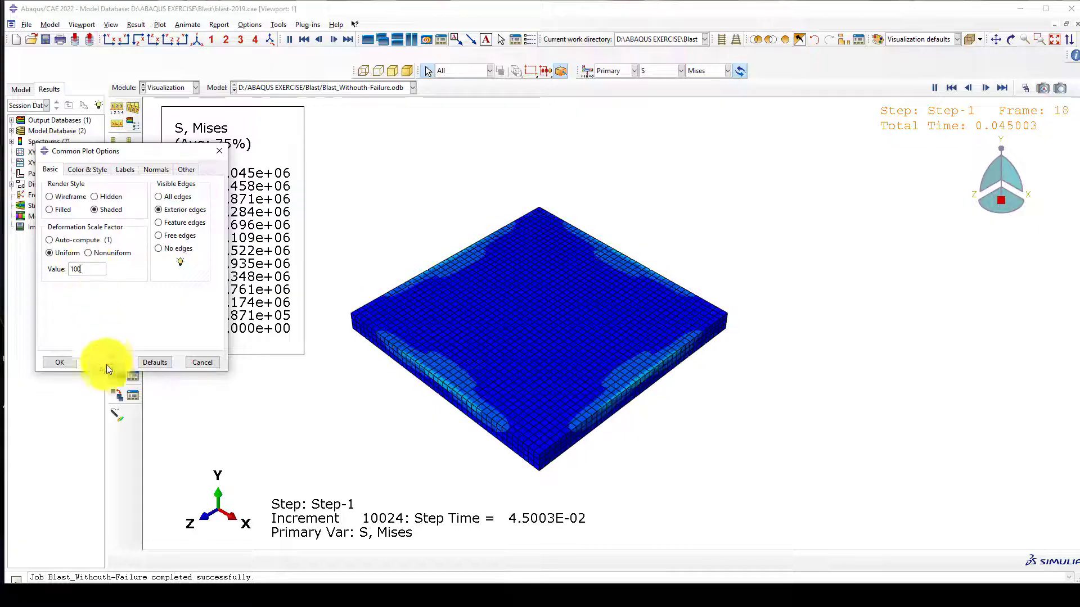
pyautogui.click(108, 364)
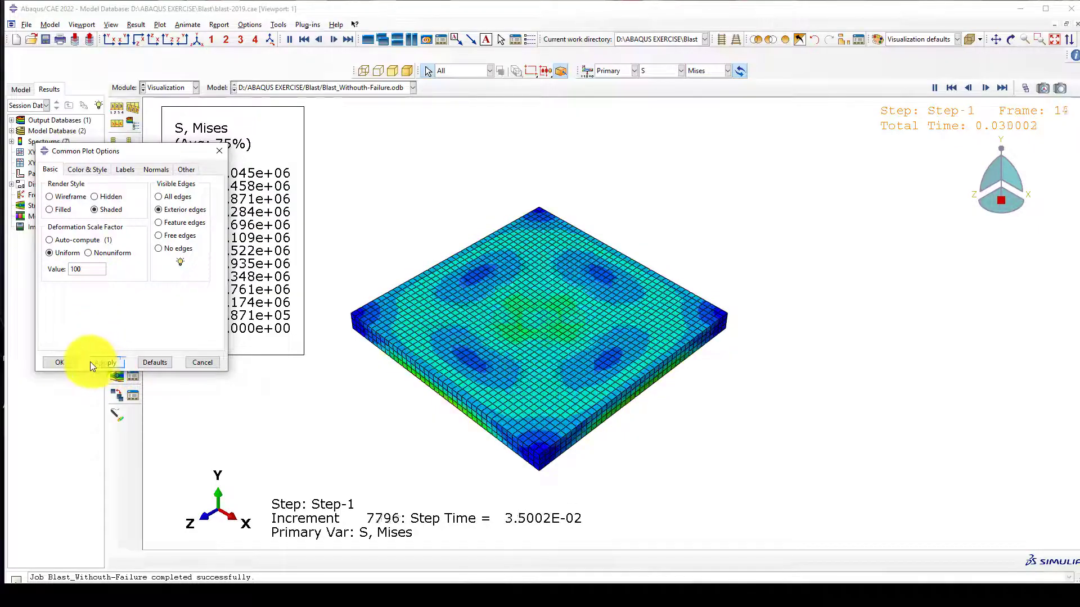
pyautogui.write('0')
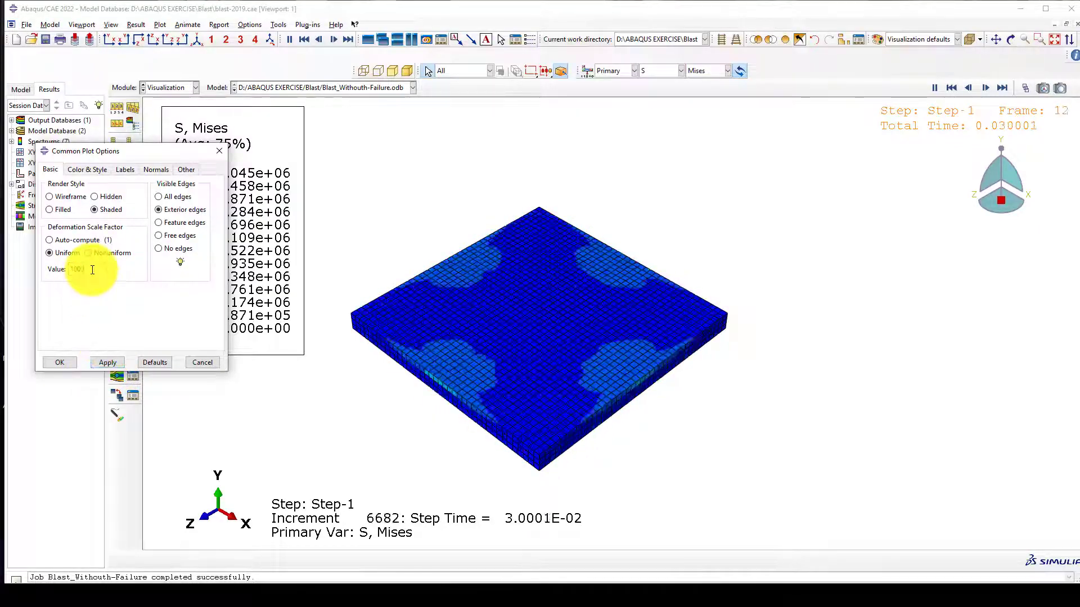
pyautogui.click(104, 364)
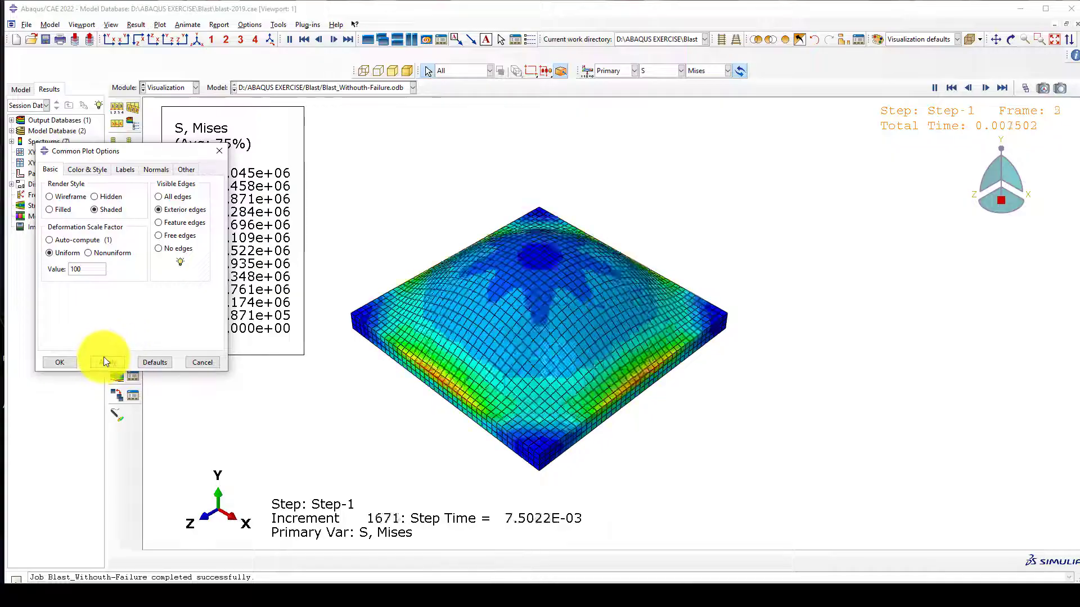
pyautogui.click(59, 362)
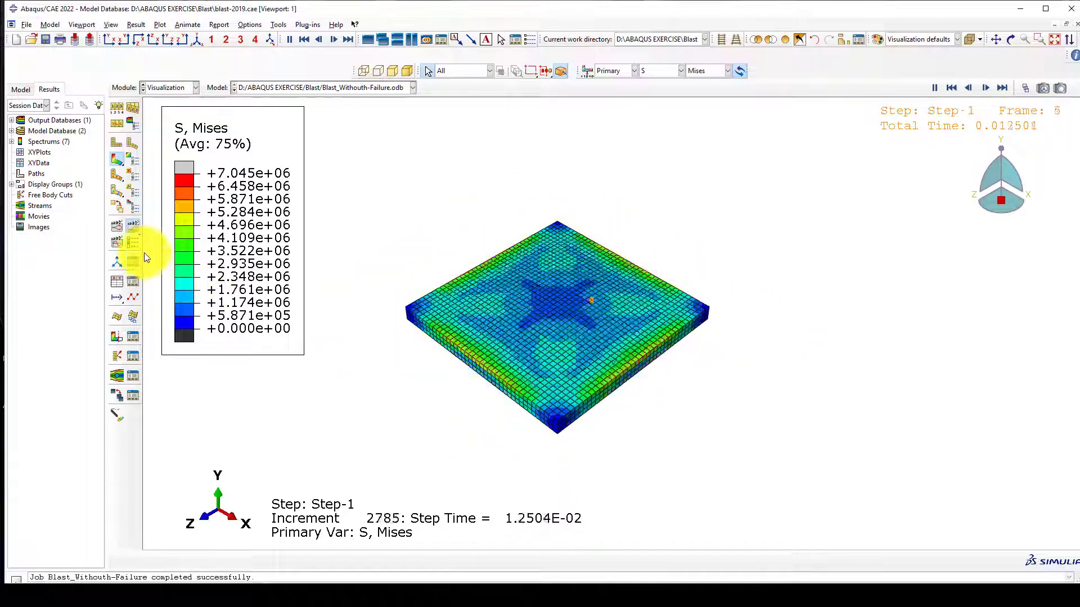
pyautogui.click(135, 225)
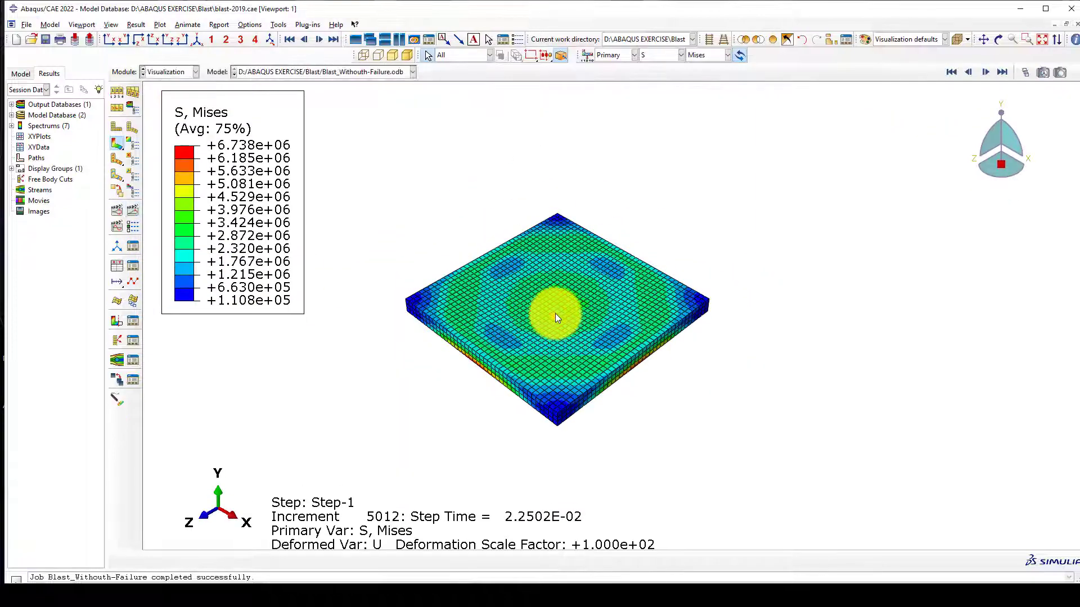
# Step: Contour the slab's displacement U, first as magnitude and finally as the vertical component U2
pyautogui.click(680, 56)
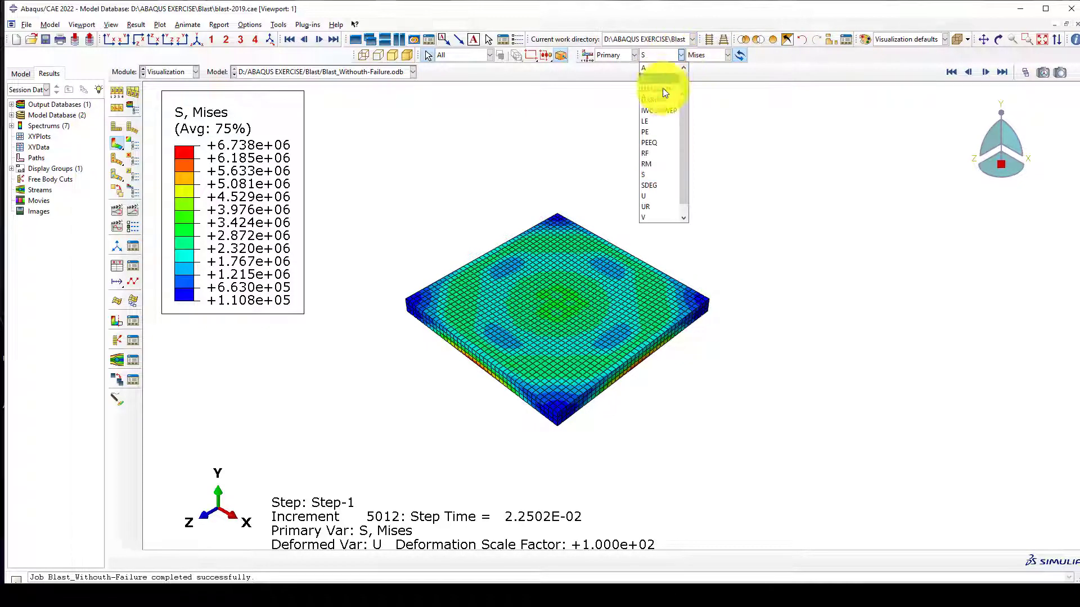
pyautogui.click(645, 196)
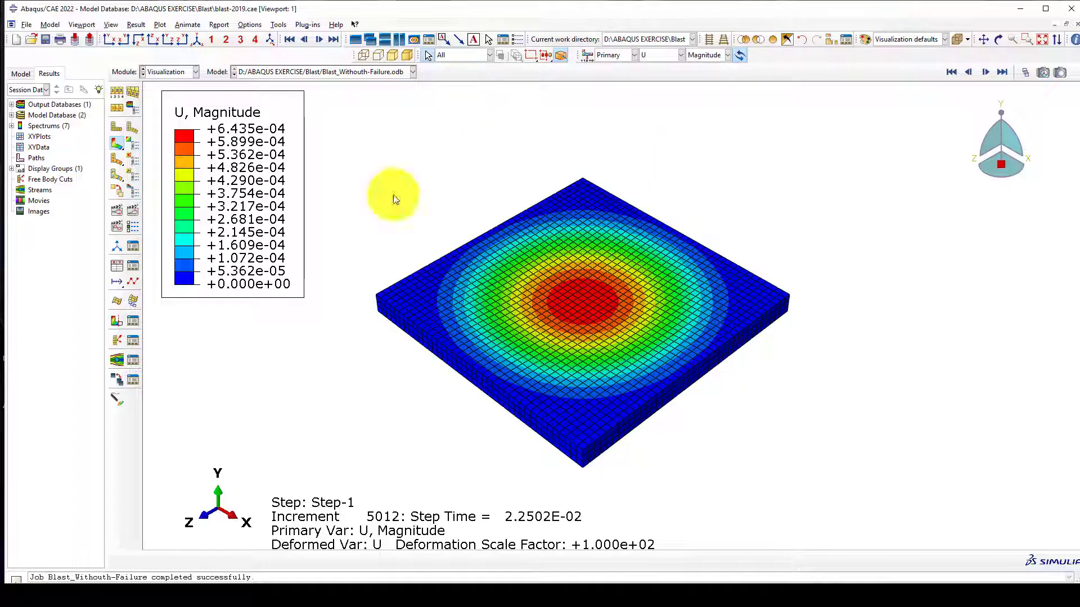
pyautogui.click(664, 56)
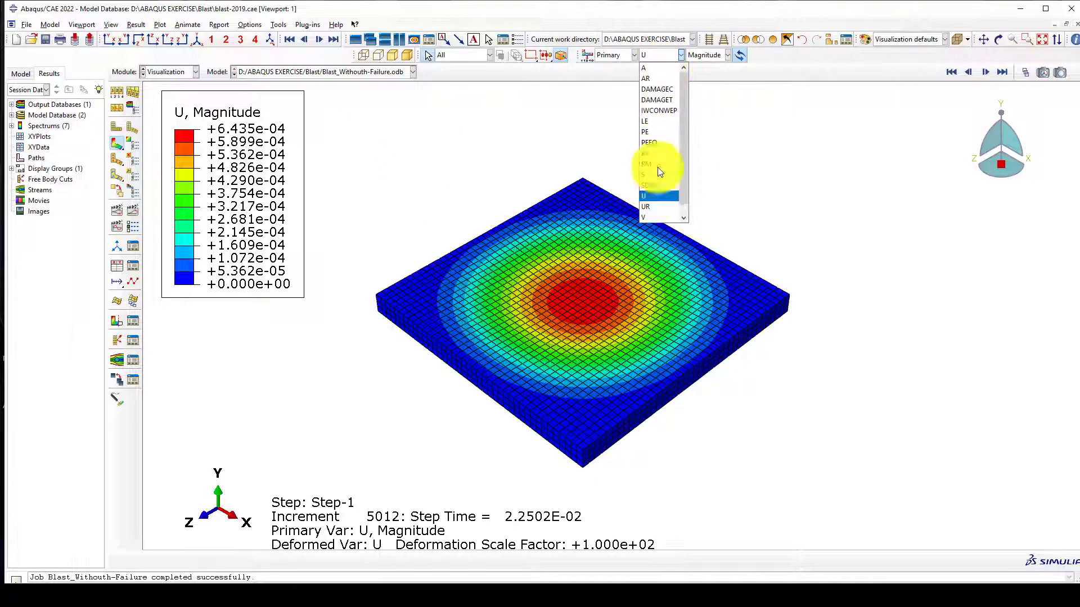
pyautogui.click(706, 55)
pyautogui.click(696, 88)
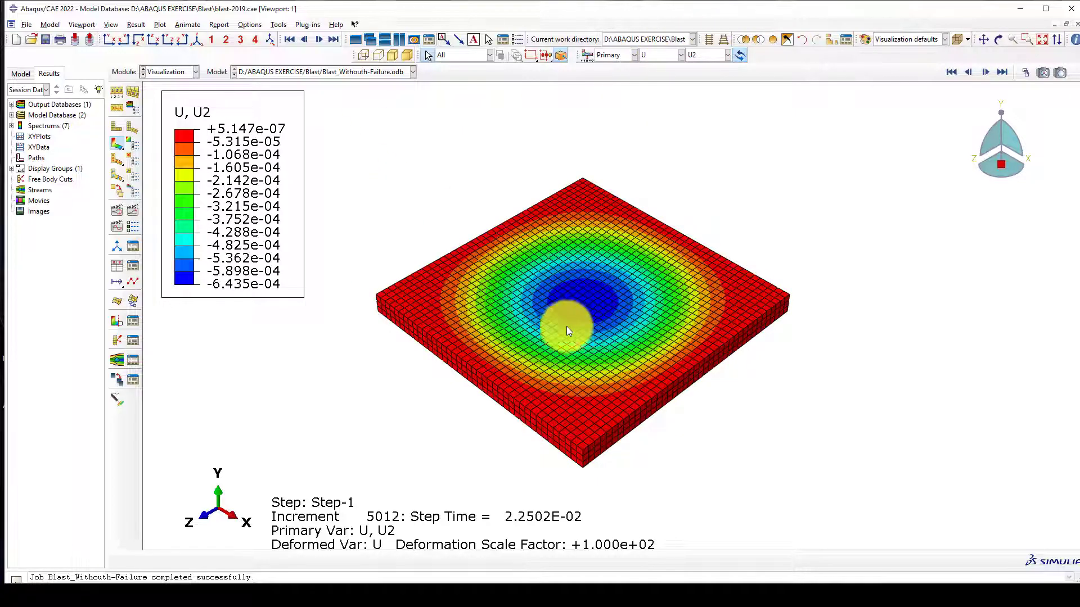
pyautogui.scroll(-2, 464, 320)
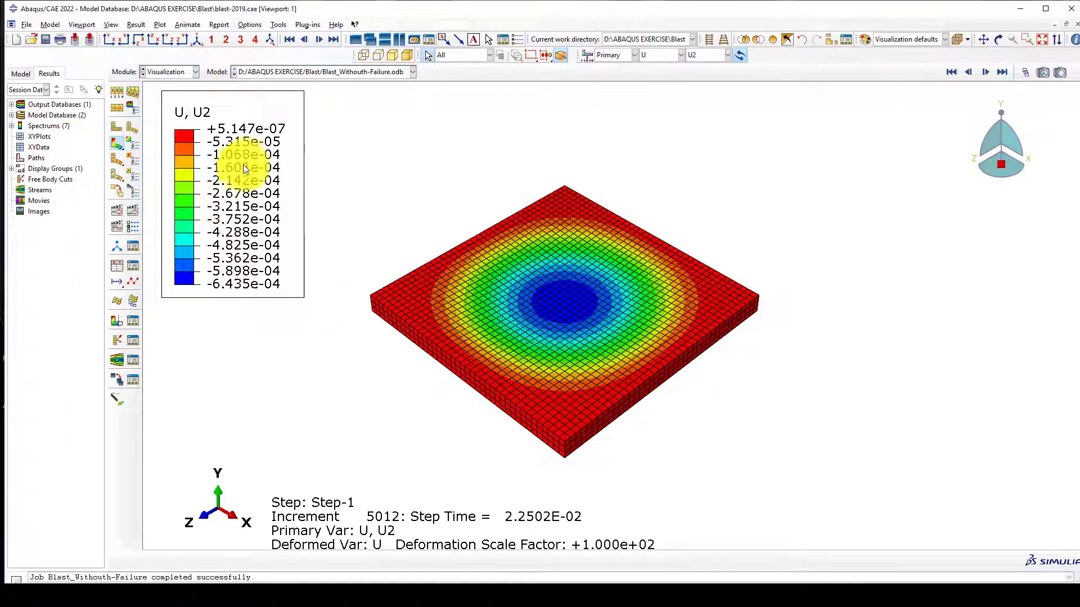
# Step: Plot the U2 spatial displacement history of SLAB-1 node 3361 from the history output, and return to the contour plot
pyautogui.click(132, 265)
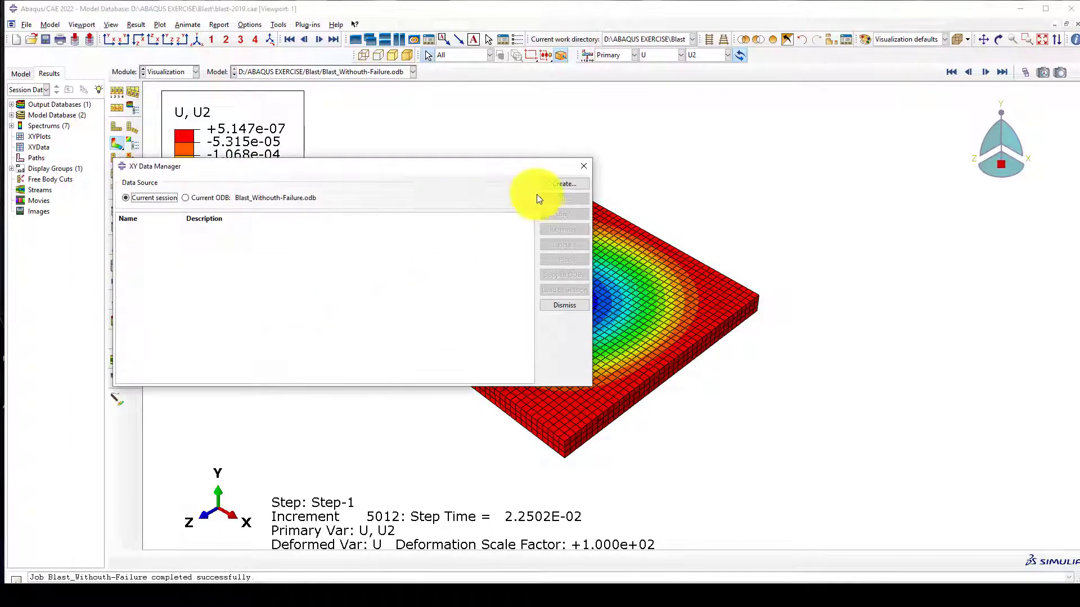
pyautogui.click(558, 184)
pyautogui.click(167, 339)
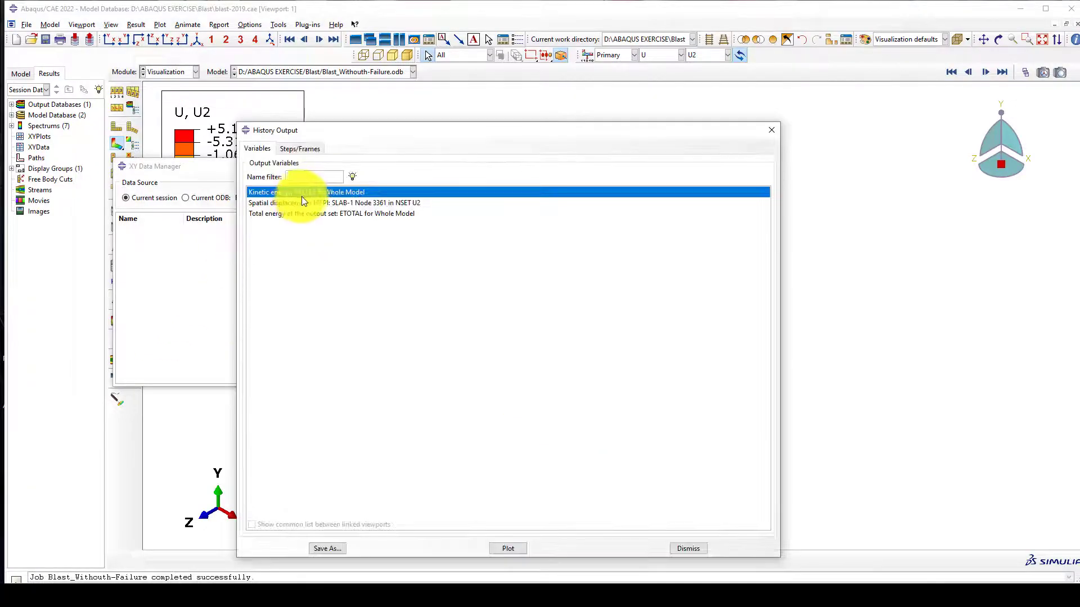
pyautogui.click(298, 203)
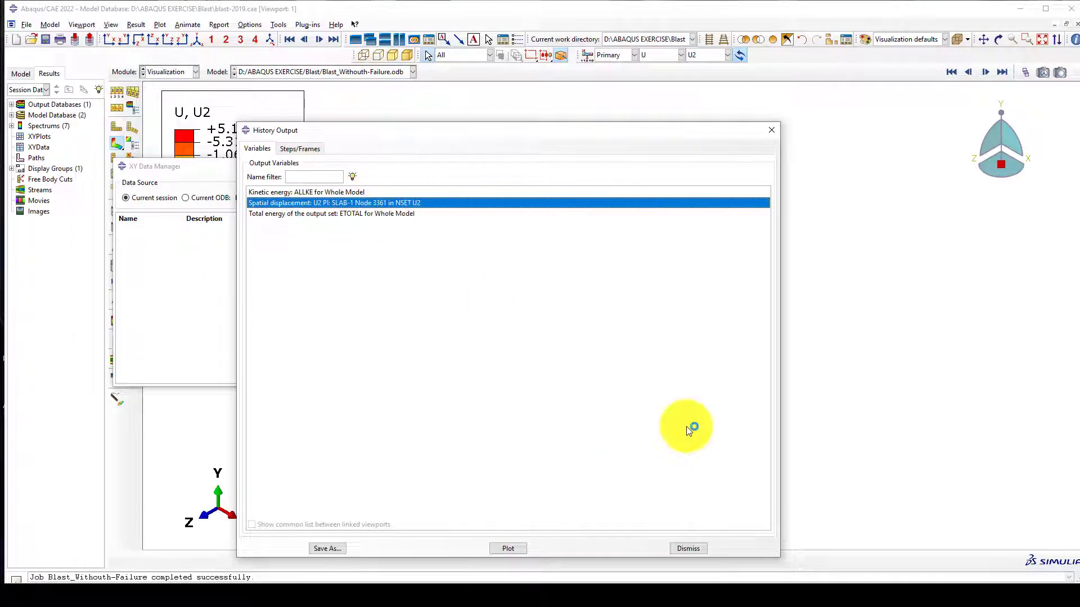
pyautogui.click(512, 548)
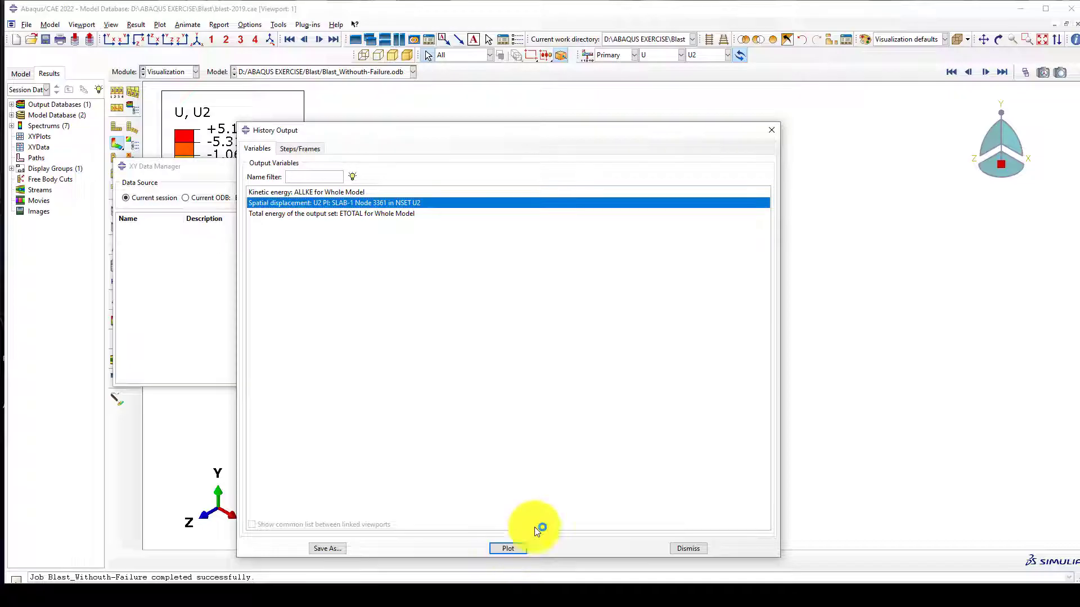
pyautogui.click(772, 131)
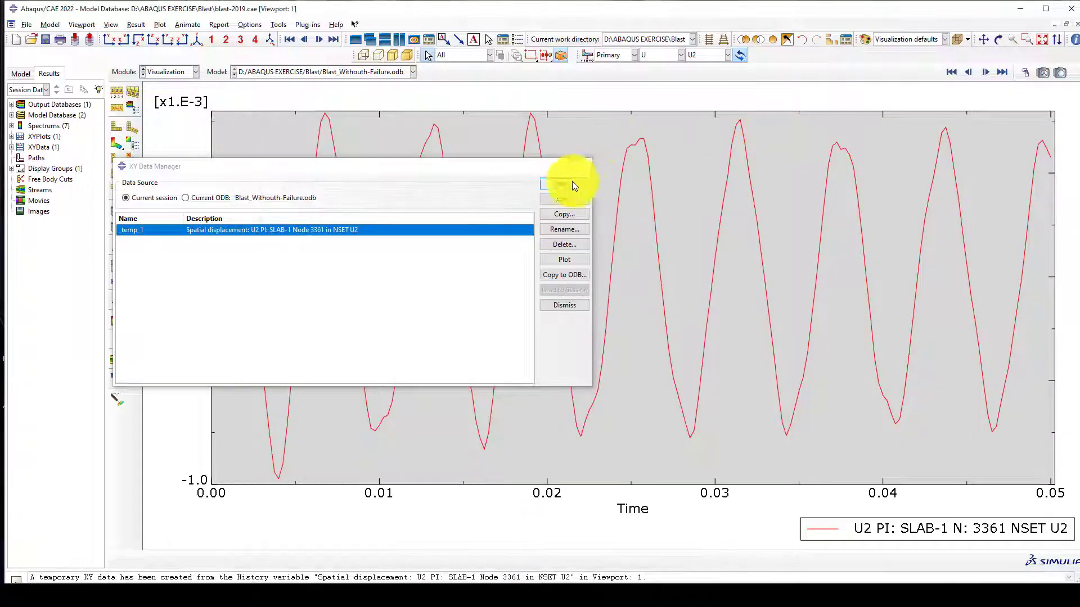
pyautogui.click(575, 167)
pyautogui.click(119, 146)
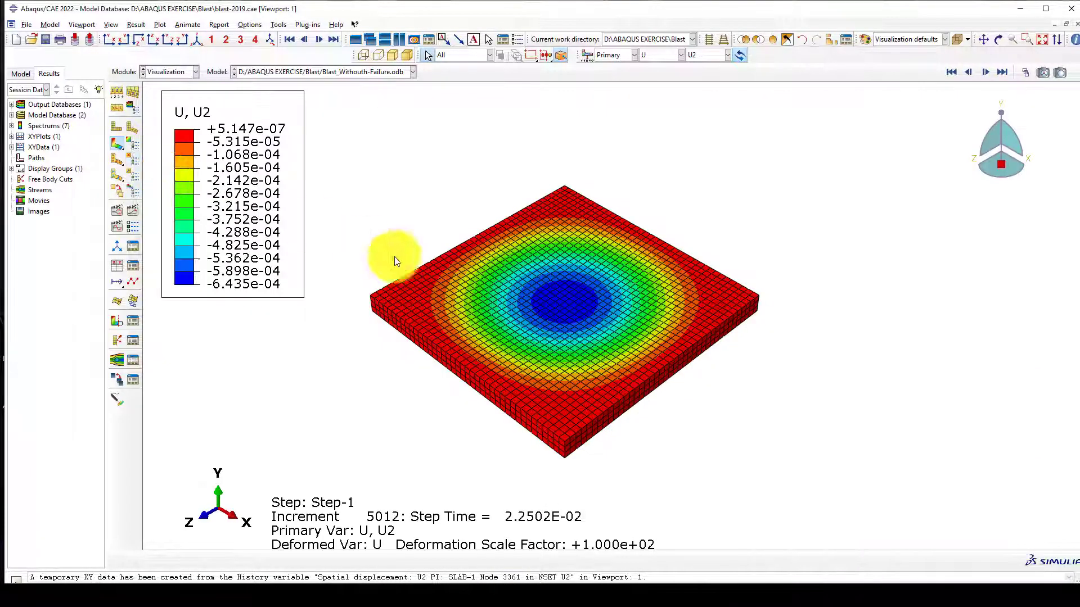
# Step: Restore all part instances to the display and remove SLAB-1 so that only the rebar cage's U2 contours are shown
pyautogui.click(786, 39)
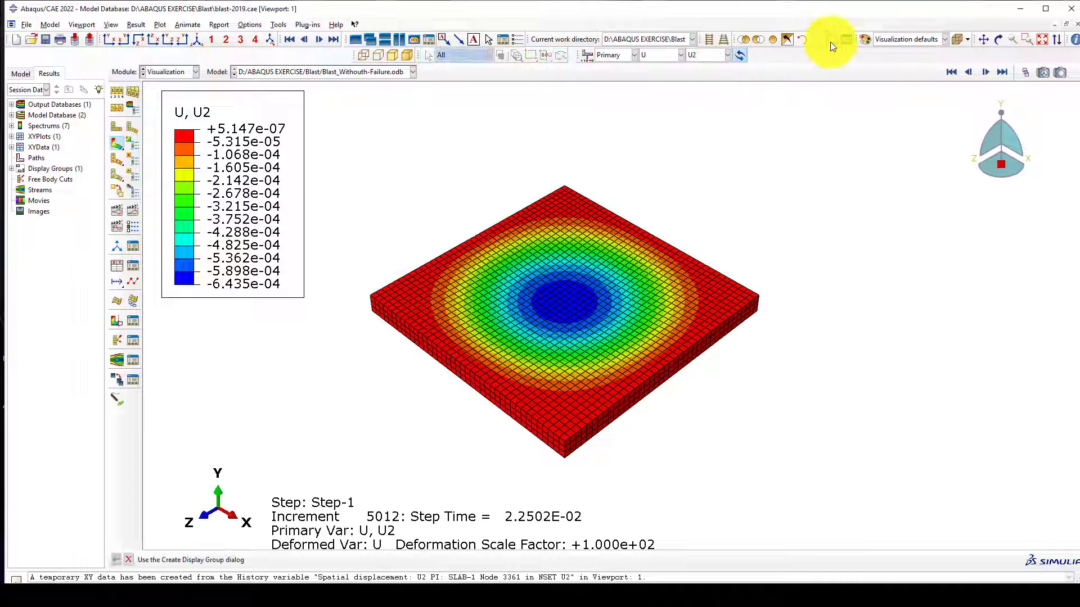
pyautogui.click(779, 38)
pyautogui.click(829, 41)
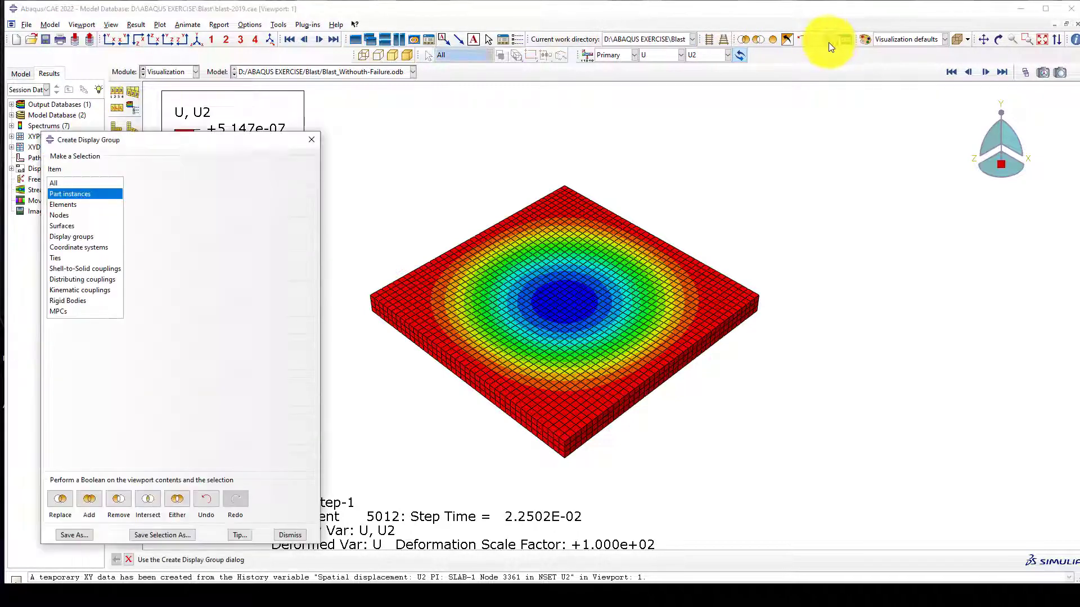
pyautogui.click(774, 39)
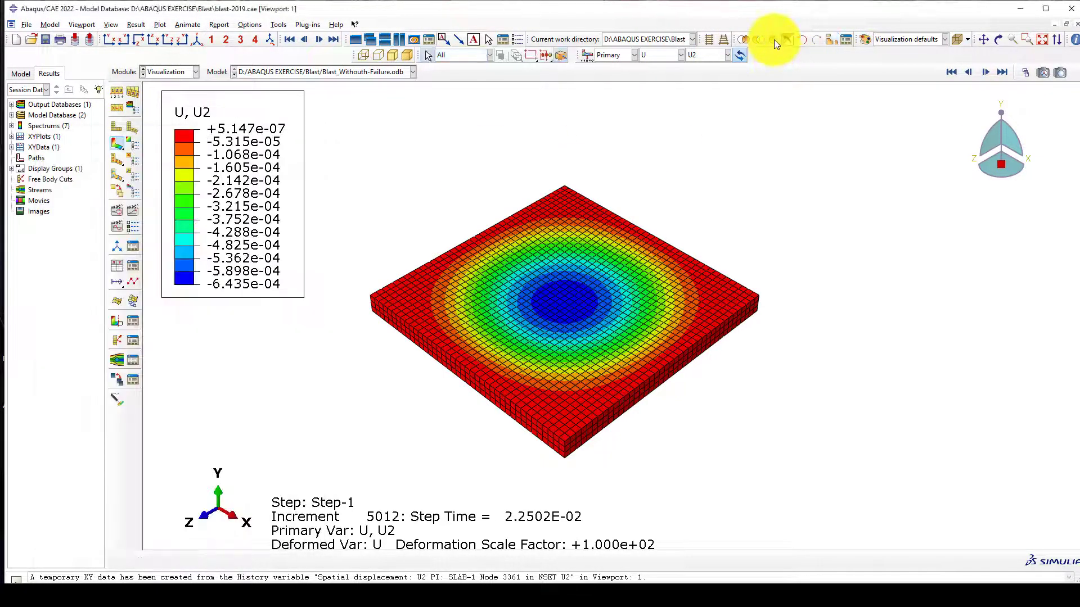
pyautogui.click(828, 42)
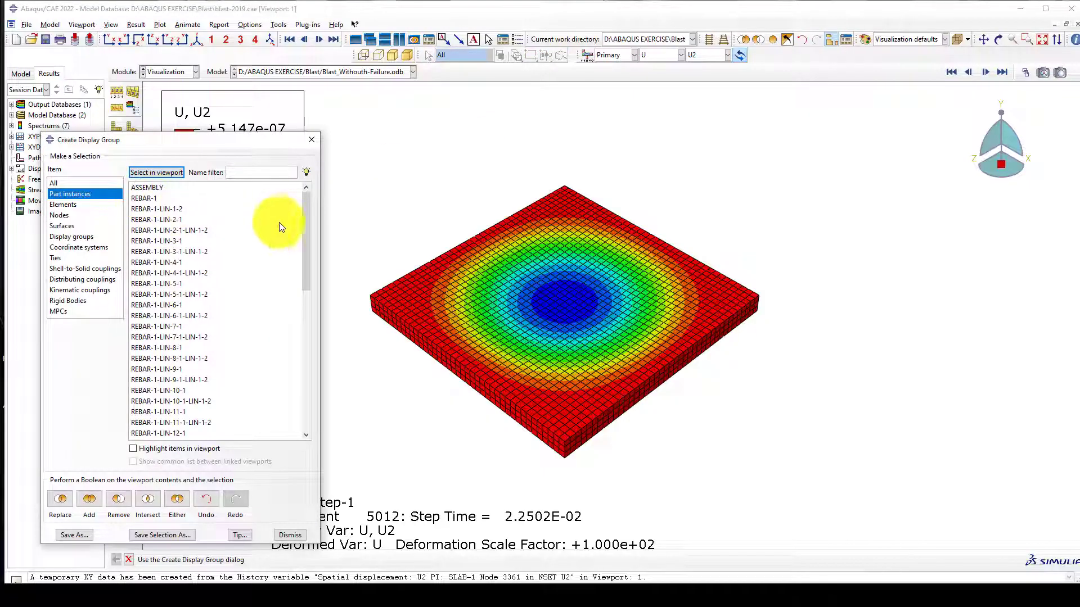
pyautogui.moveTo(306, 263); pyautogui.dragTo(306, 335)
pyautogui.scroll(-5, 306, 340)
pyautogui.click(169, 434)
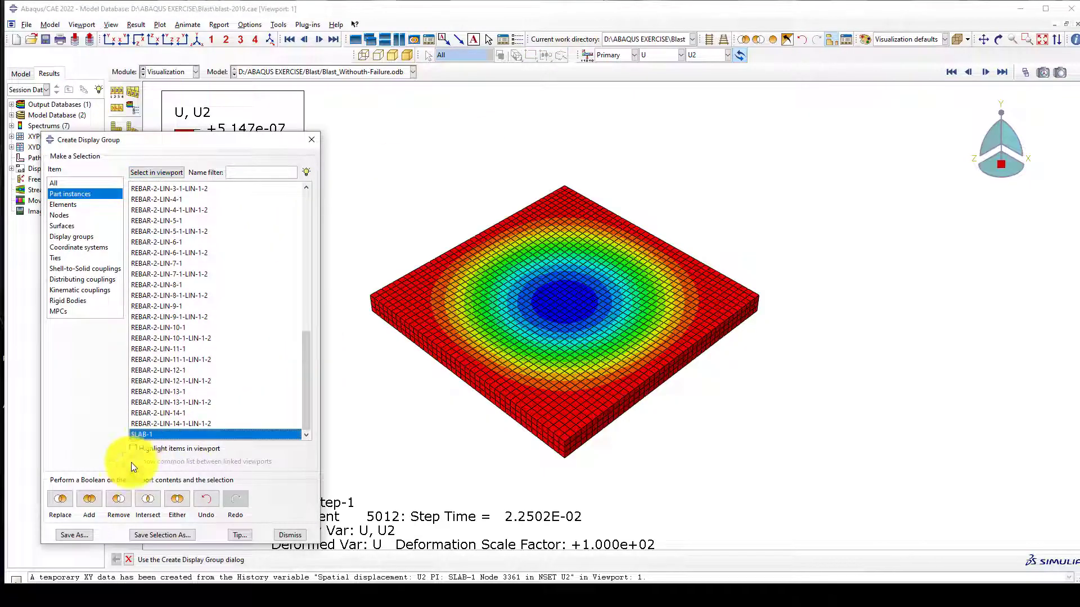
pyautogui.click(89, 497)
pyautogui.click(311, 140)
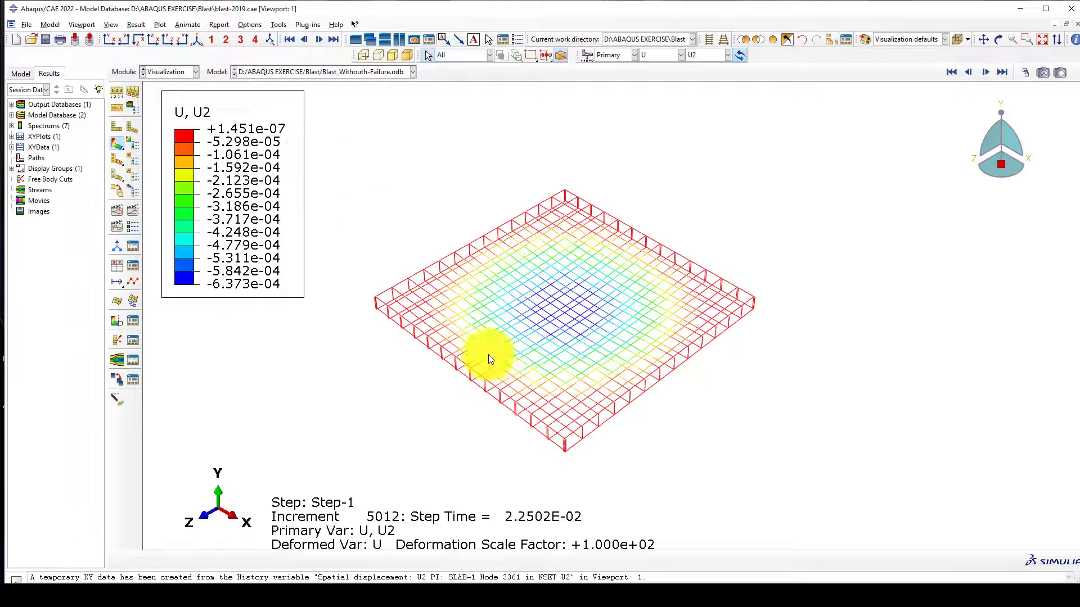
# Step: Contour the Mises stress S on the rebar cage and examine its distribution across the bars
pyautogui.click(646, 56)
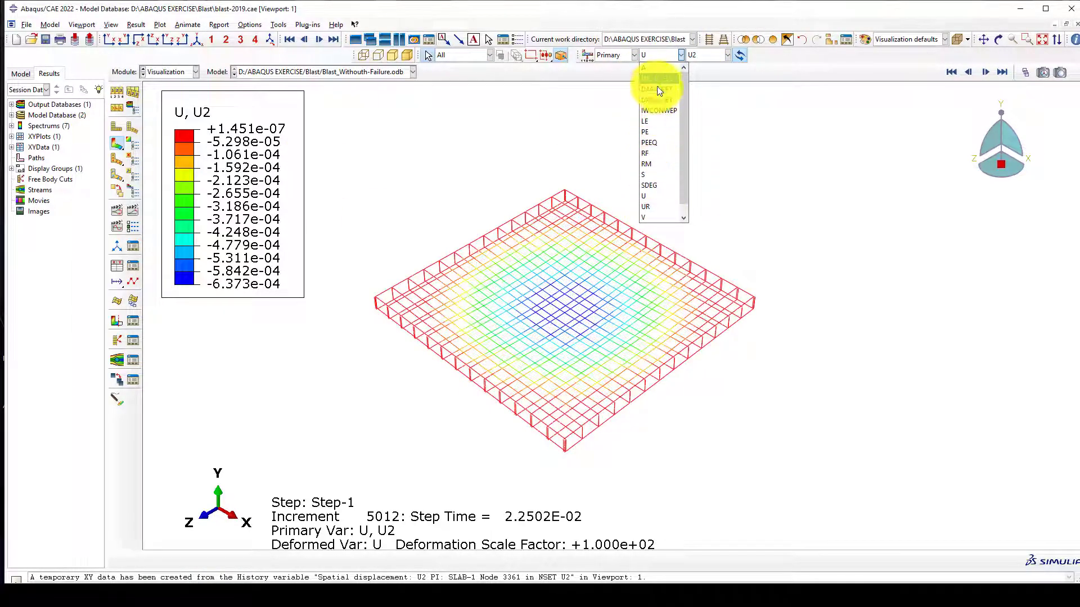
pyautogui.scroll(-1, 670, 166)
pyautogui.click(656, 166)
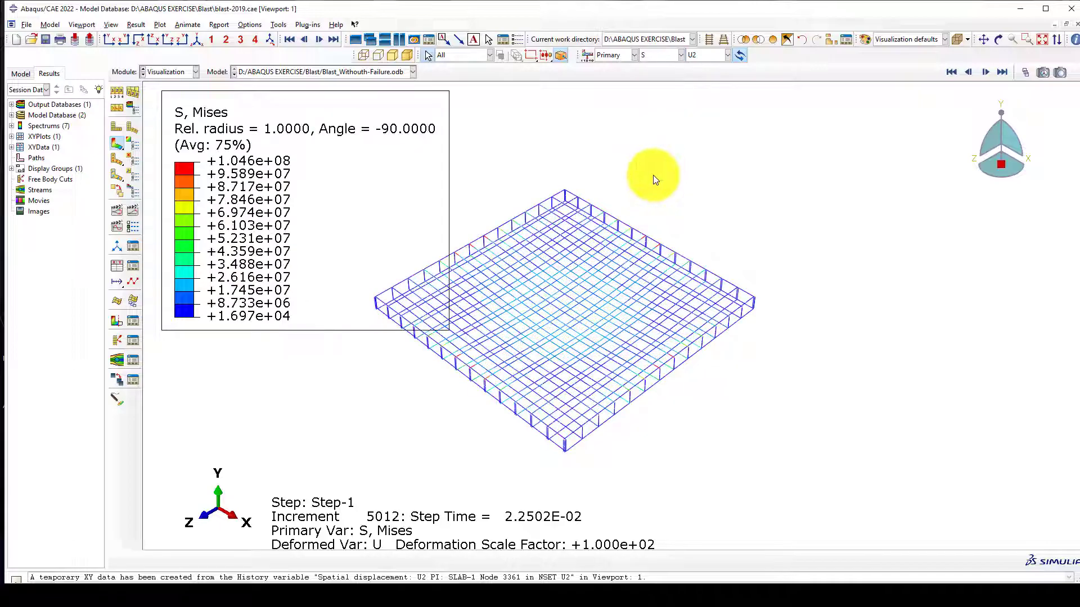
pyautogui.scroll(-2, 659, 255)
pyautogui.scroll(1, 599, 292)
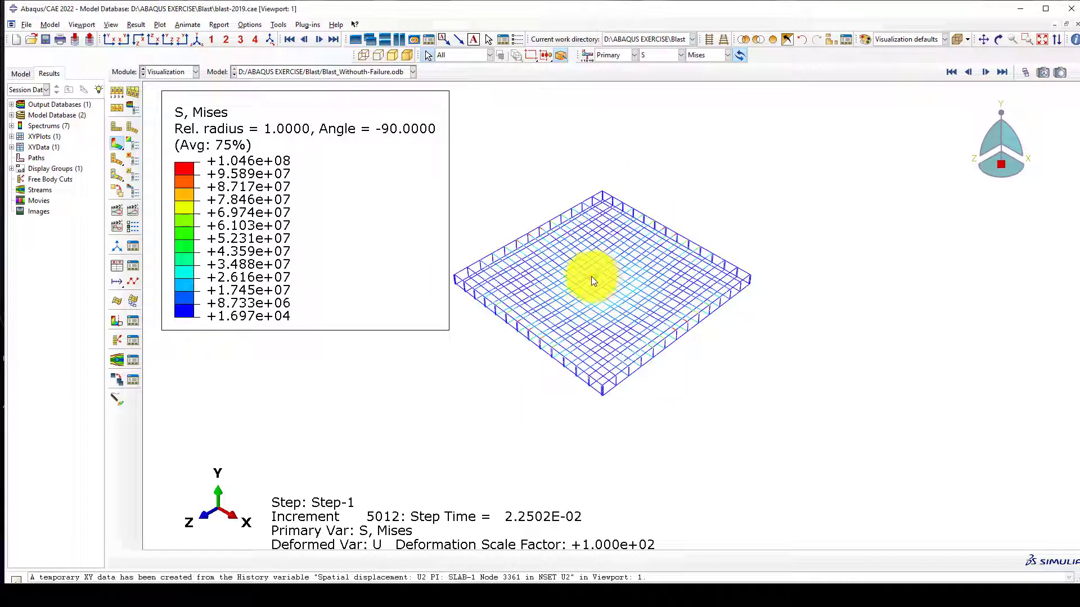
pyautogui.scroll(3, 555, 241)
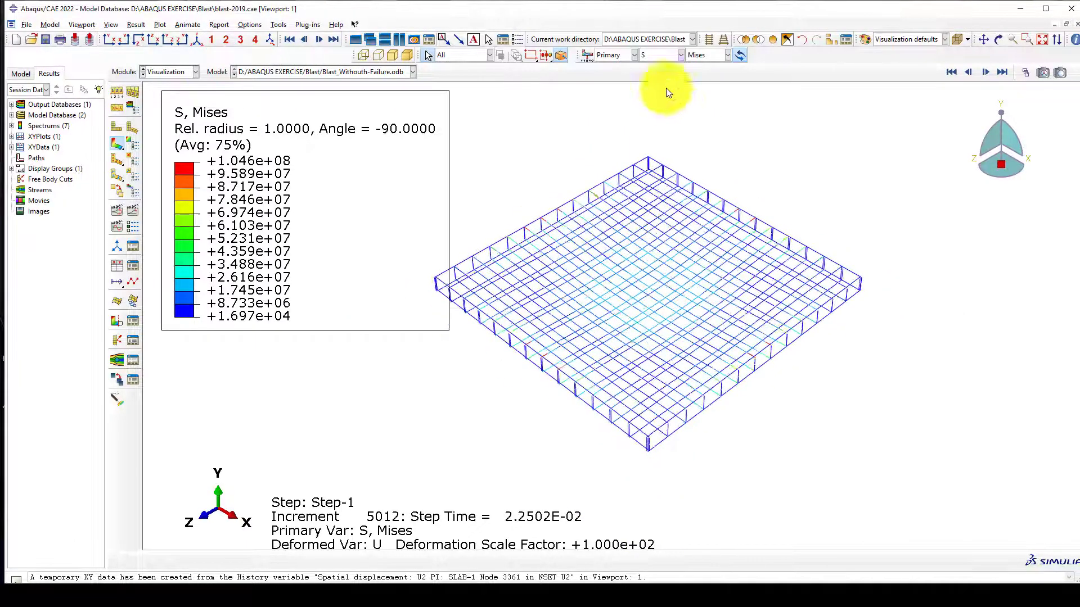
# Step: Restore all part instances to the display and replace the displayed contents with SLAB-1 only
pyautogui.click(783, 39)
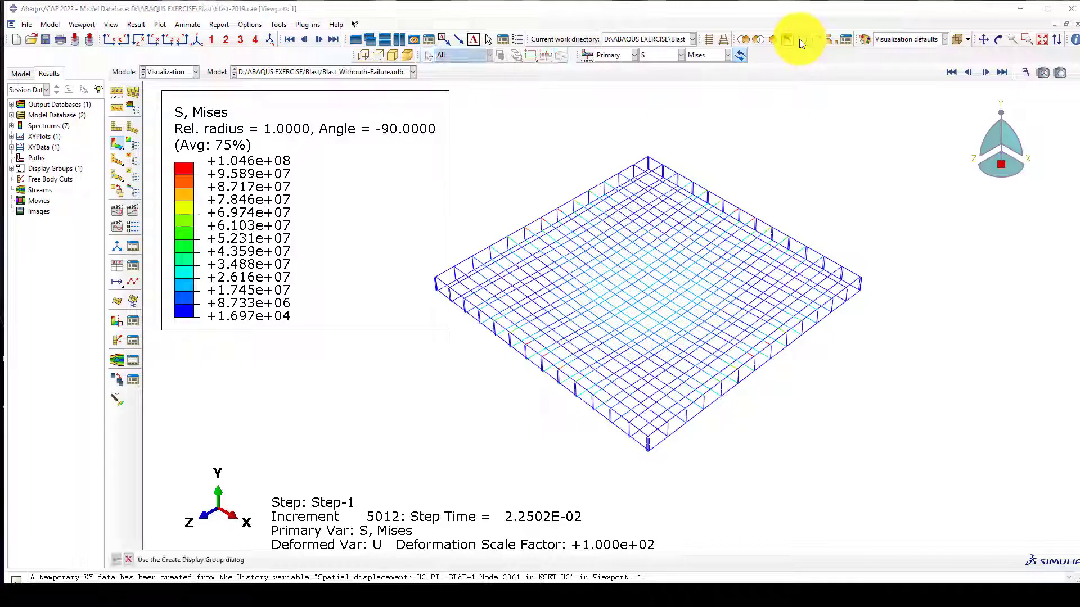
pyautogui.click(799, 39)
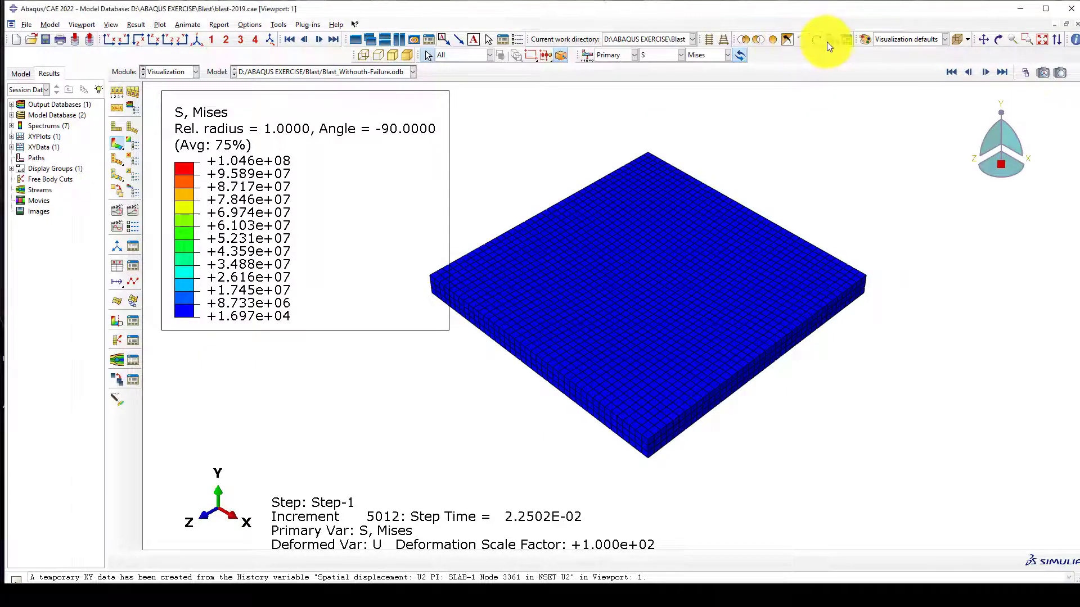
pyautogui.click(827, 41)
pyautogui.moveTo(281, 220); pyautogui.dragTo(292, 369)
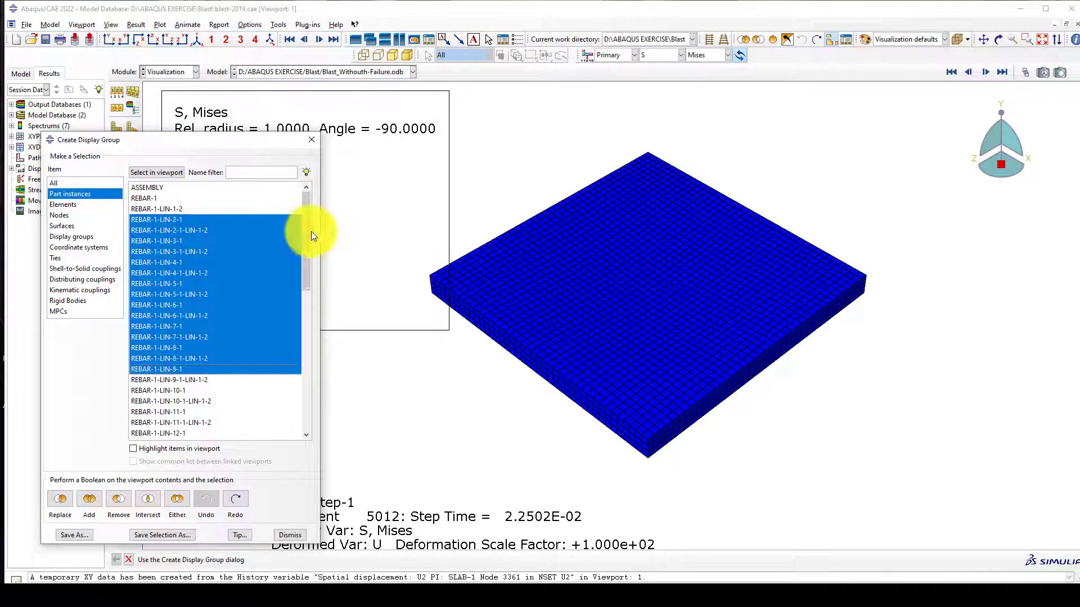
pyautogui.moveTo(310, 232); pyautogui.dragTo(296, 379)
pyautogui.click(146, 434)
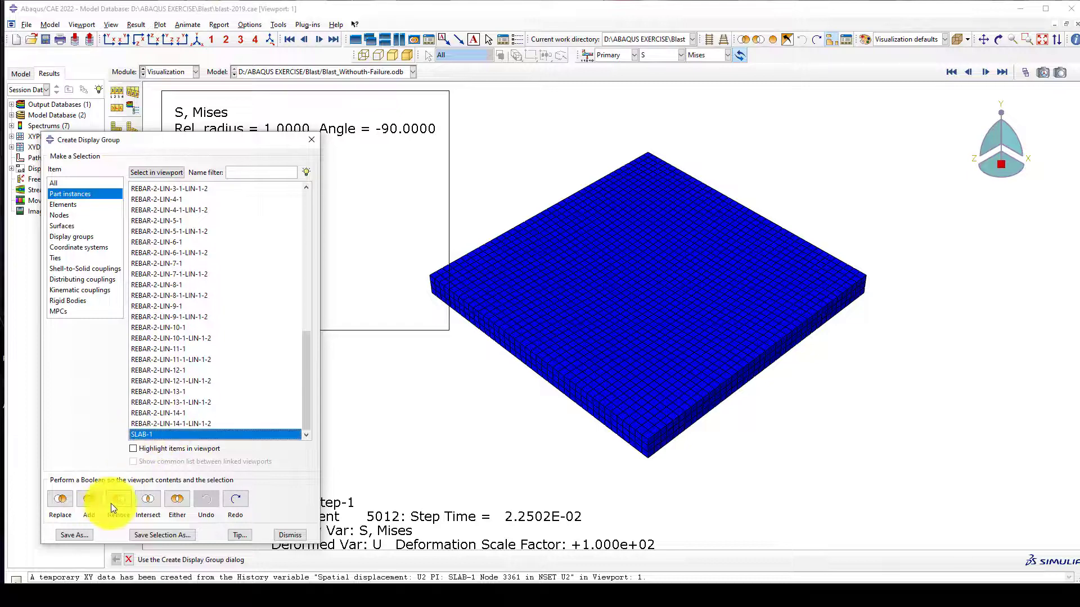
pyautogui.click(54, 500)
pyautogui.click(290, 535)
# Step: Contour the slab's tensile damage variable DAMAGET and examine its pattern over the top face and side edges
pyautogui.click(693, 56)
pyautogui.click(674, 53)
pyautogui.click(674, 54)
pyautogui.click(666, 86)
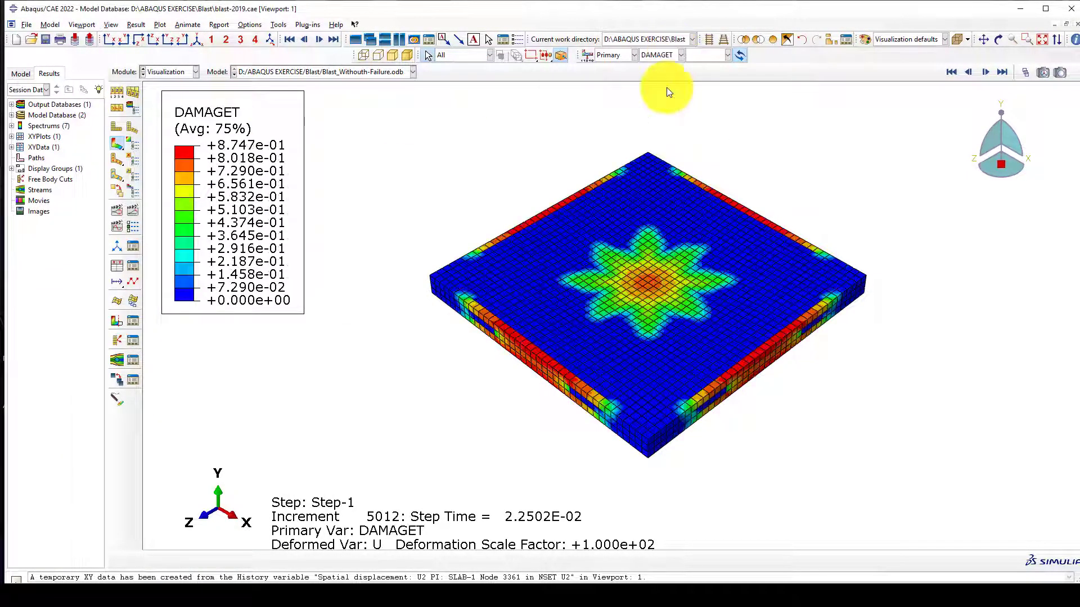
pyautogui.scroll(3, 554, 339)
pyautogui.scroll(-3, 697, 357)
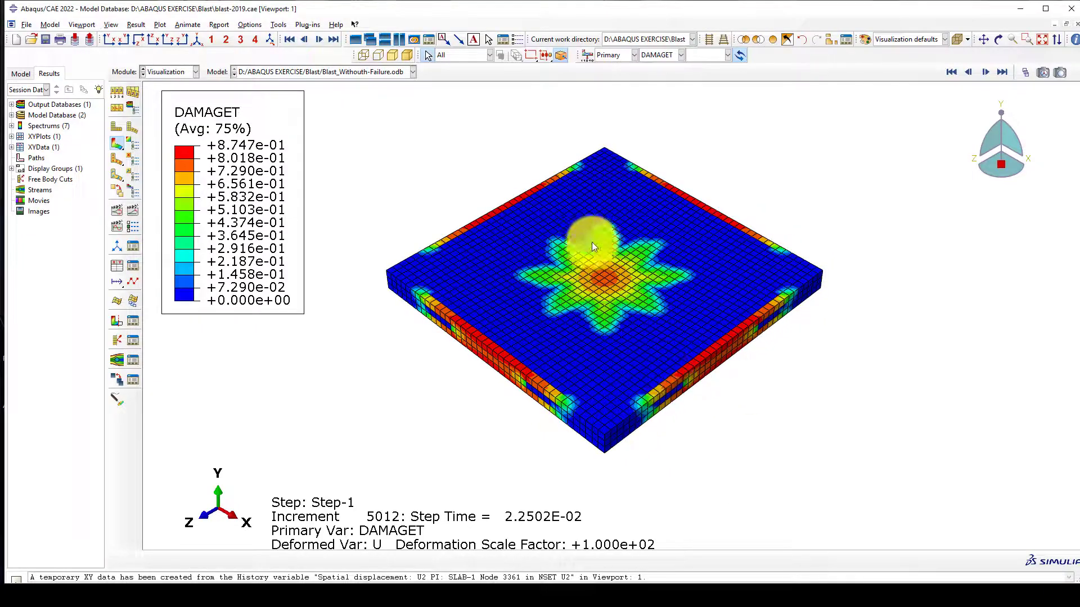
pyautogui.scroll(-2, 593, 276)
pyautogui.scroll(-2, 597, 275)
pyautogui.scroll(1, 585, 300)
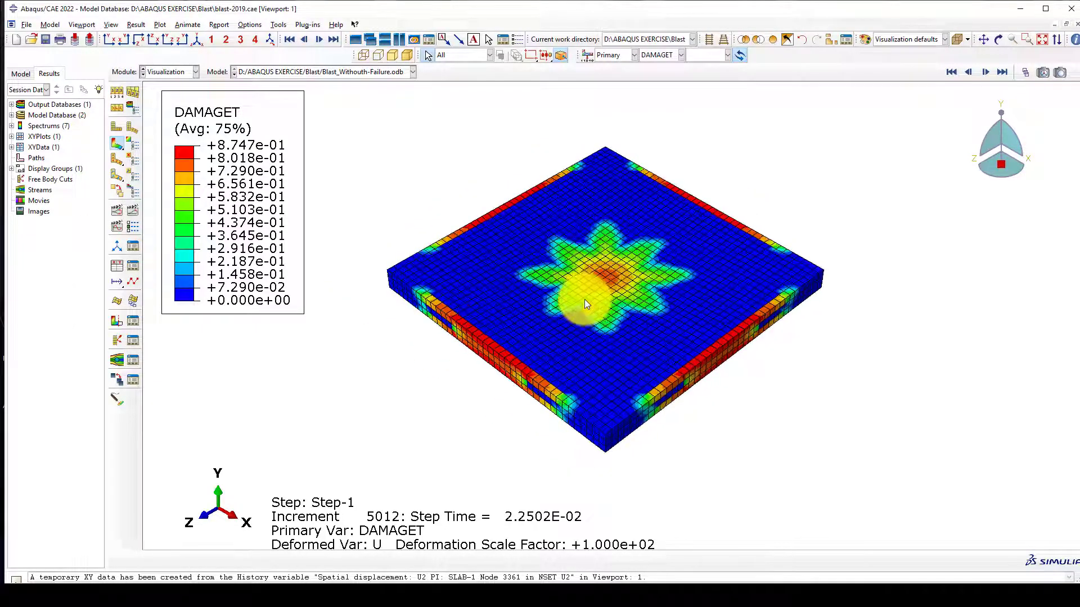
# Step: Contour the slab's compressive damage variable DAMAGEC and examine its distribution from different angles
pyautogui.click(662, 56)
pyautogui.click(656, 80)
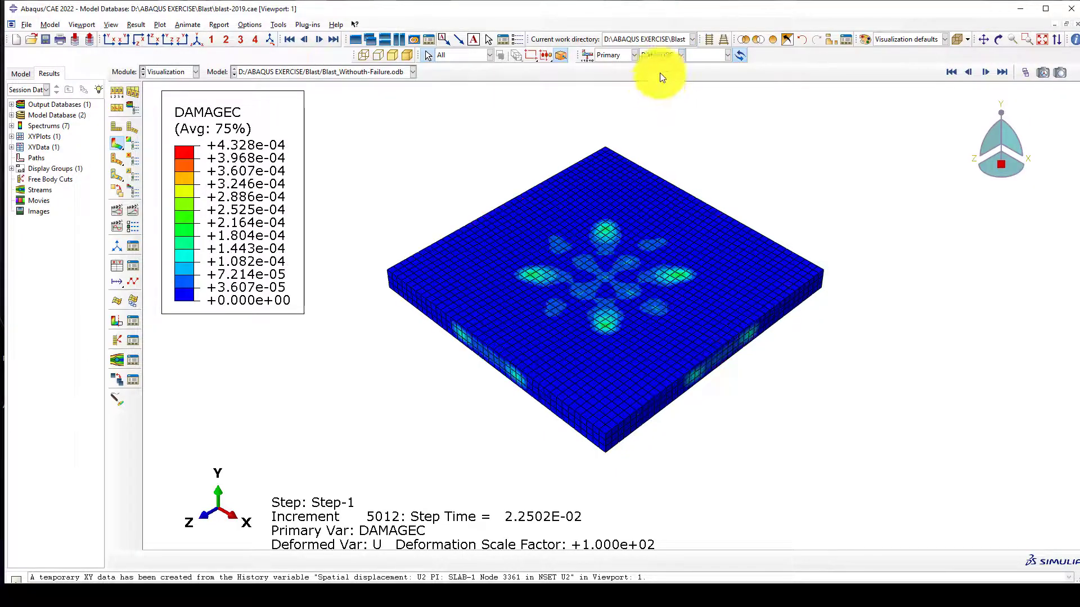
pyautogui.scroll(-1, 578, 162)
pyautogui.keyDown('ctrl'); pyautogui.keyDown('alt'); pyautogui.moveTo(601, 252); pyautogui.dragTo(560, 341); pyautogui.keyUp('alt'); pyautogui.keyUp('ctrl')
pyautogui.scroll(-2, 487, 304)
pyautogui.scroll(1, 569, 298)
pyautogui.scroll(2, 475, 312)
pyautogui.moveTo(496, 292)
pyautogui.keyDown('ctrl'); pyautogui.keyDown('alt'); pyautogui.mouseDown(button='right')
pyautogui.moveTo(539, 377)
pyautogui.moveTo(566, 253)
pyautogui.mouseUp(button='right'); pyautogui.keyUp('alt'); pyautogui.keyUp('ctrl')
pyautogui.click(415, 236)
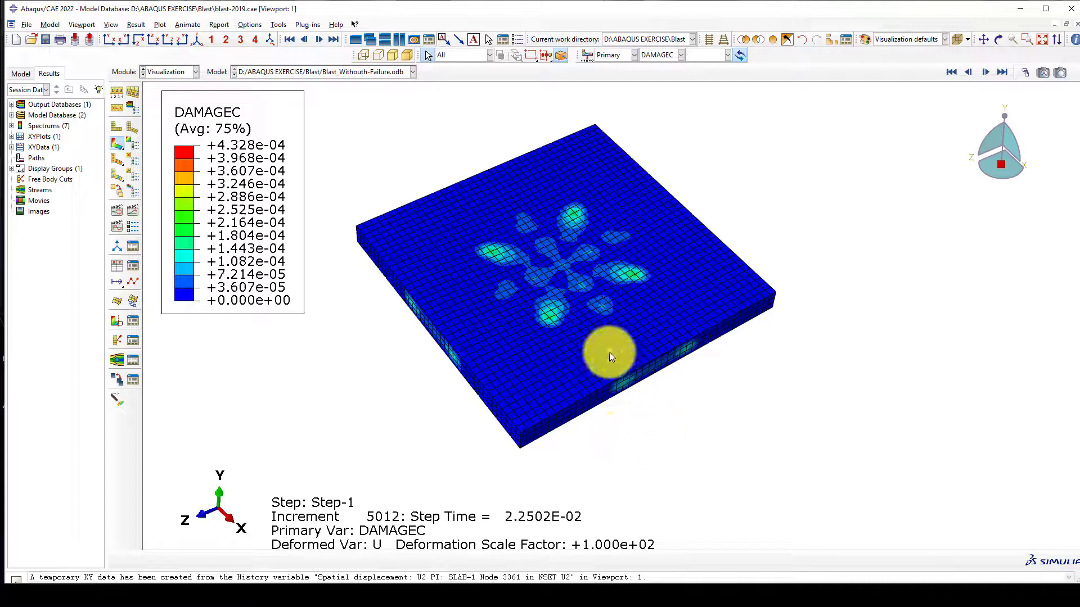
pyautogui.scroll(1, 542, 308)
pyautogui.scroll(-2, 573, 328)
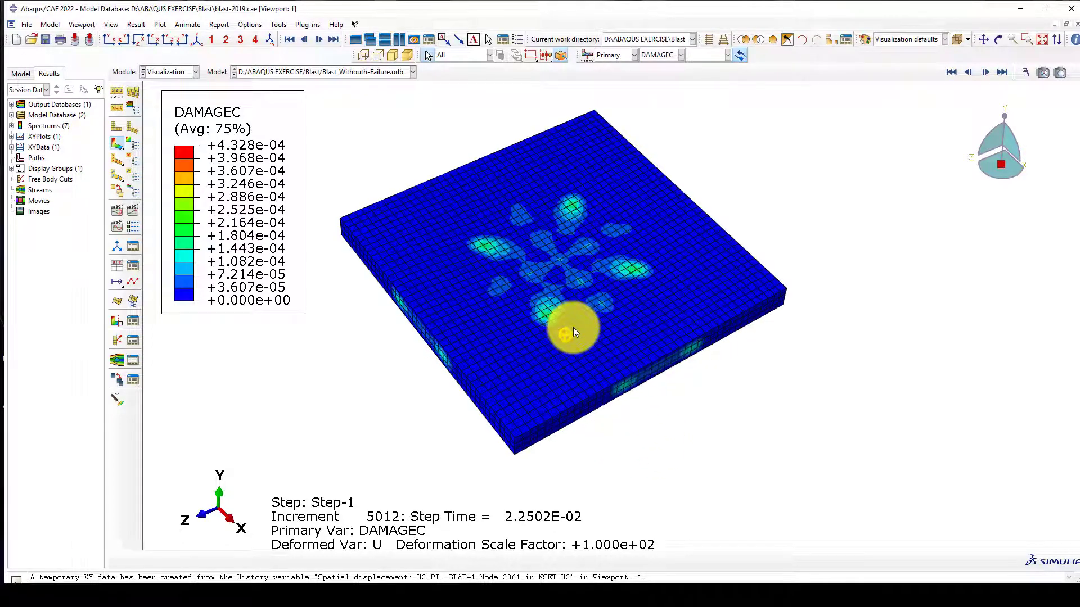